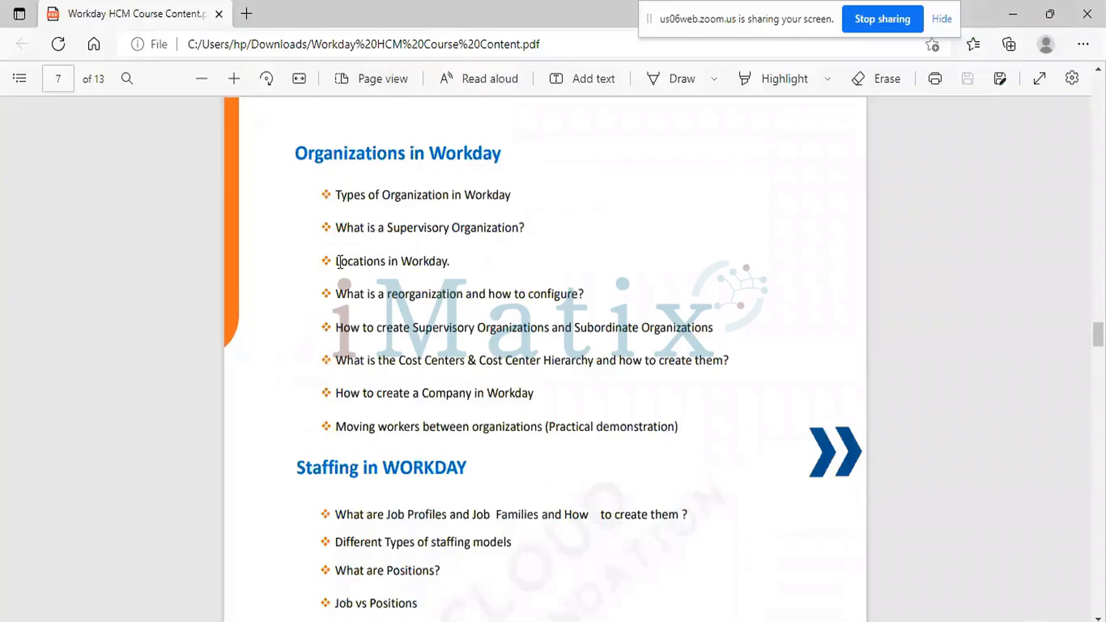
# - Highlight the 'Locations in Workday' line in the course PDF, then minimise Edge to reveal Workday
pyautogui.moveTo(336, 261); pyautogui.dragTo(450, 261)
pyautogui.click(552, 328)
pyautogui.click(1016, 11)
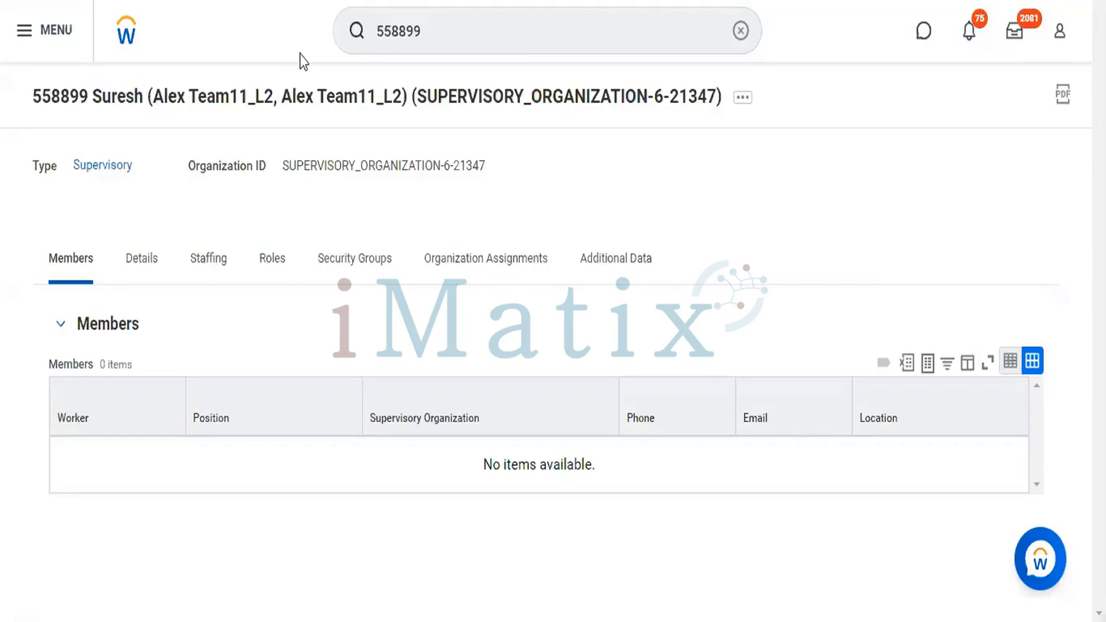
# - Go back to the 'Hi There' home page using the Workday logo
pyautogui.click(123, 38)
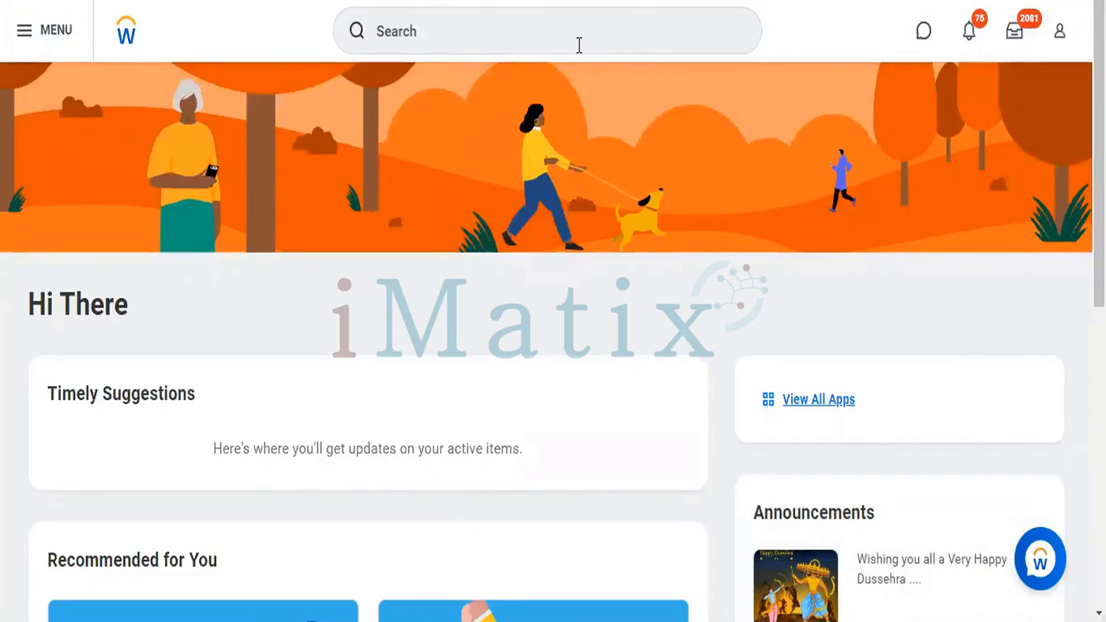
# - Search 'Create Loc' and start the Create Location task
pyautogui.click(579, 45)
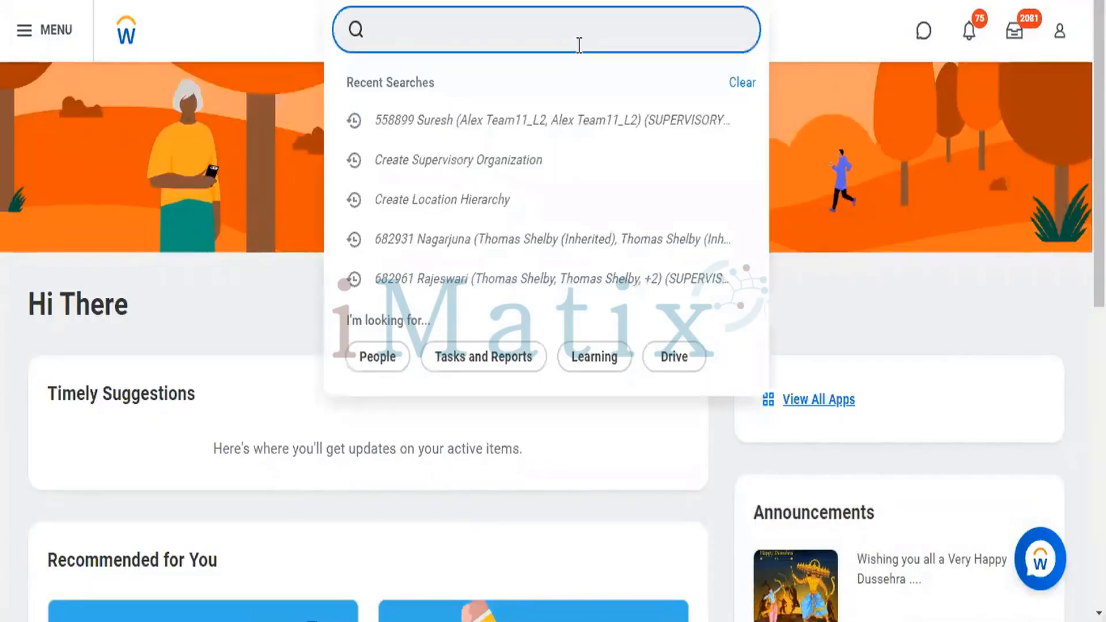
pyautogui.write('Create ')
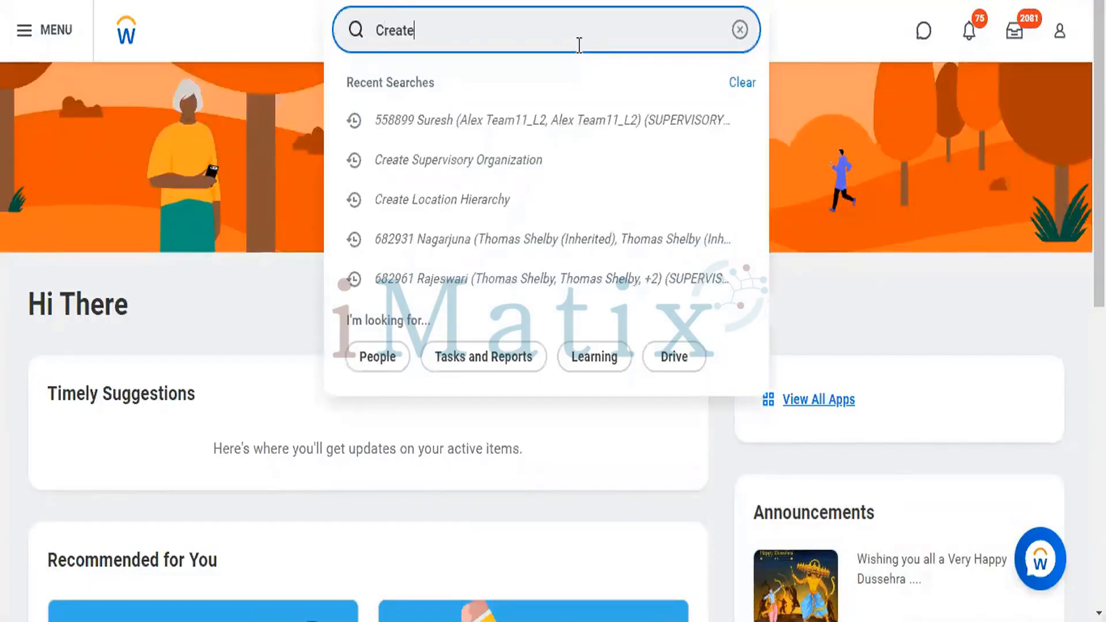
pyautogui.write('Loc')
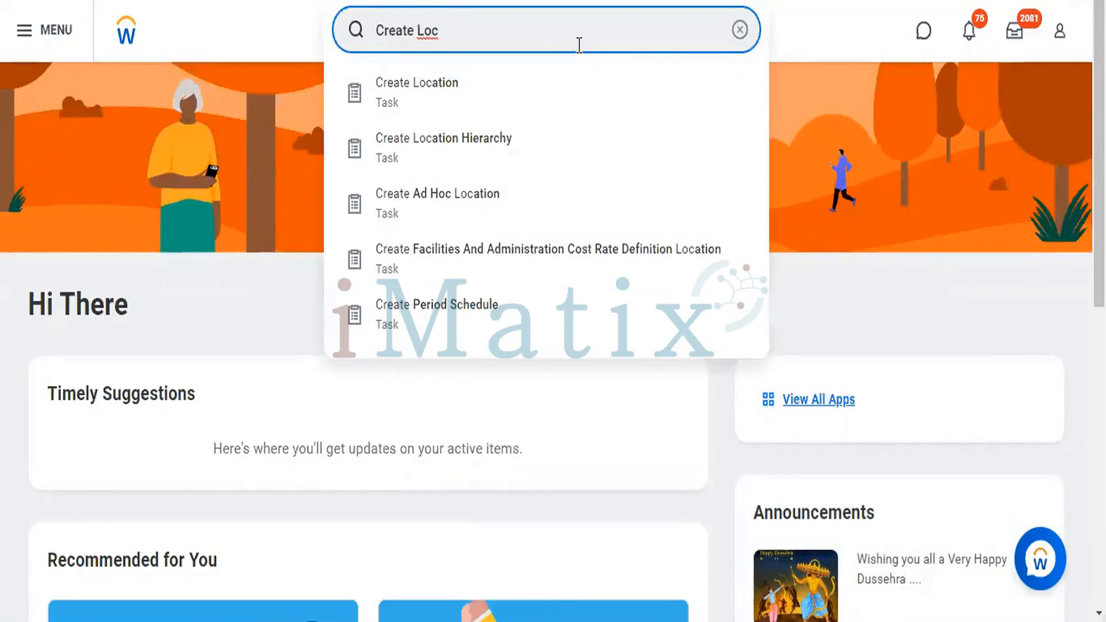
pyautogui.click(389, 112)
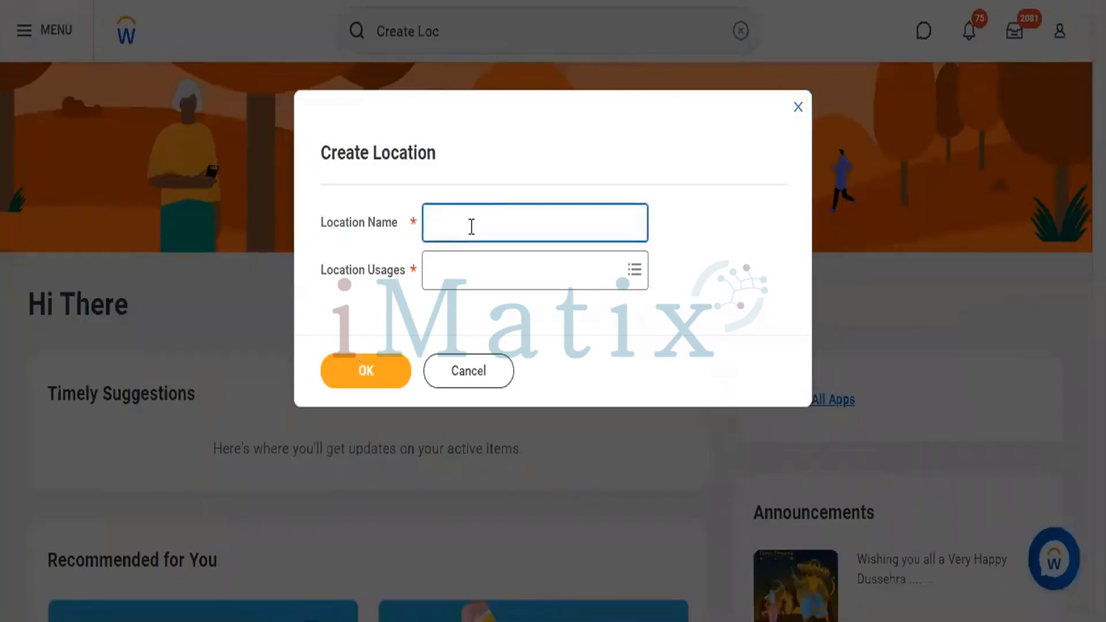
# - Name the location Bangalore with Business Site usage and confirm it
pyautogui.write('Bangalore')
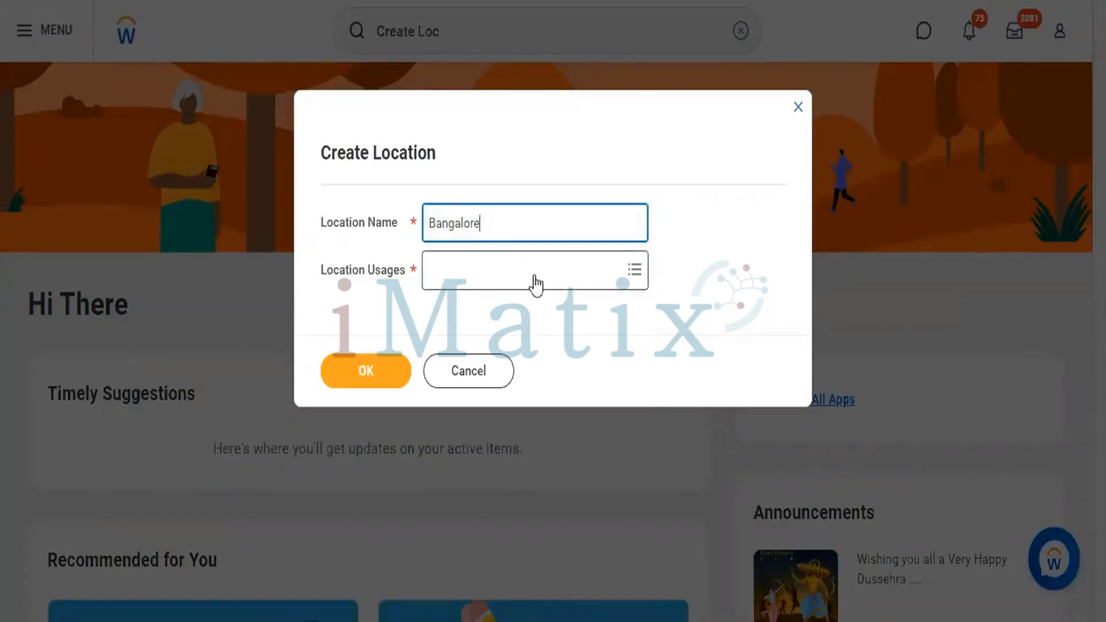
pyautogui.click(536, 276)
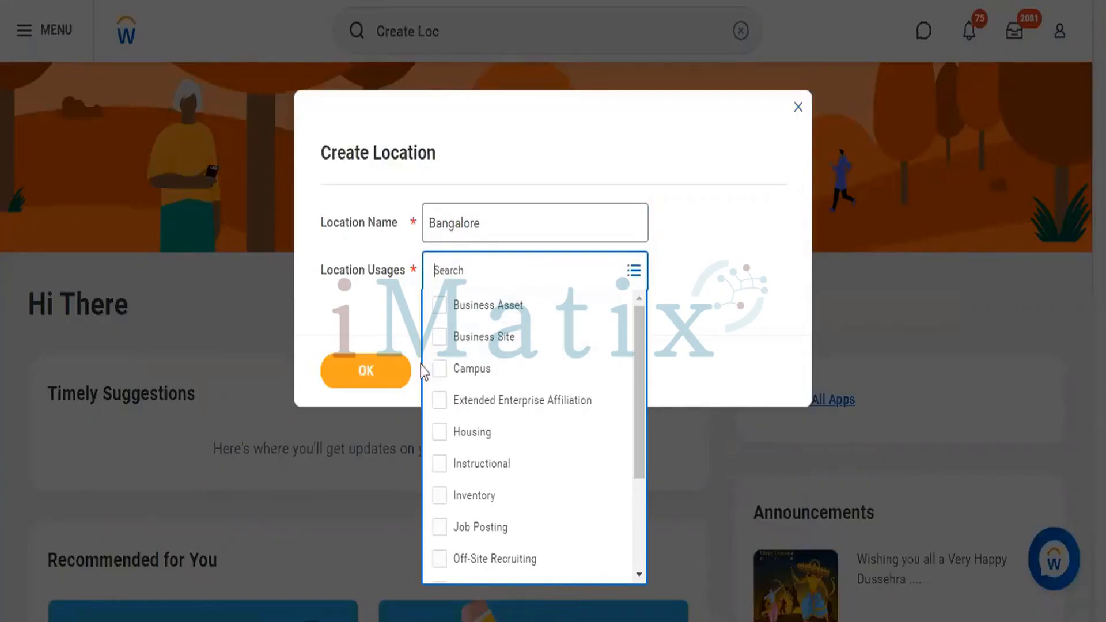
pyautogui.click(445, 340)
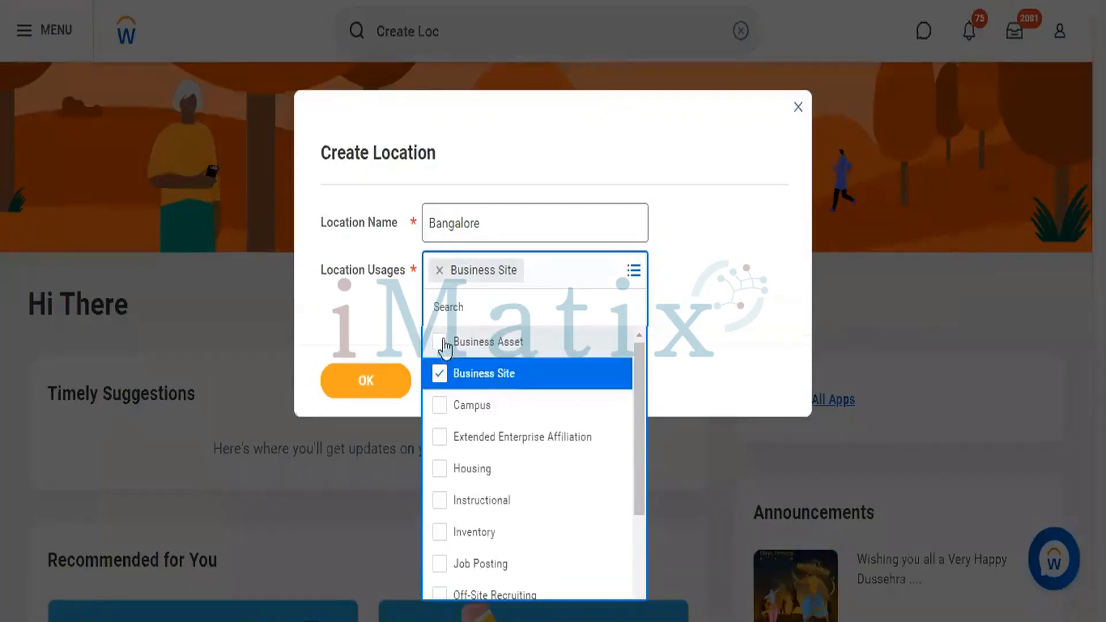
pyautogui.click(718, 226)
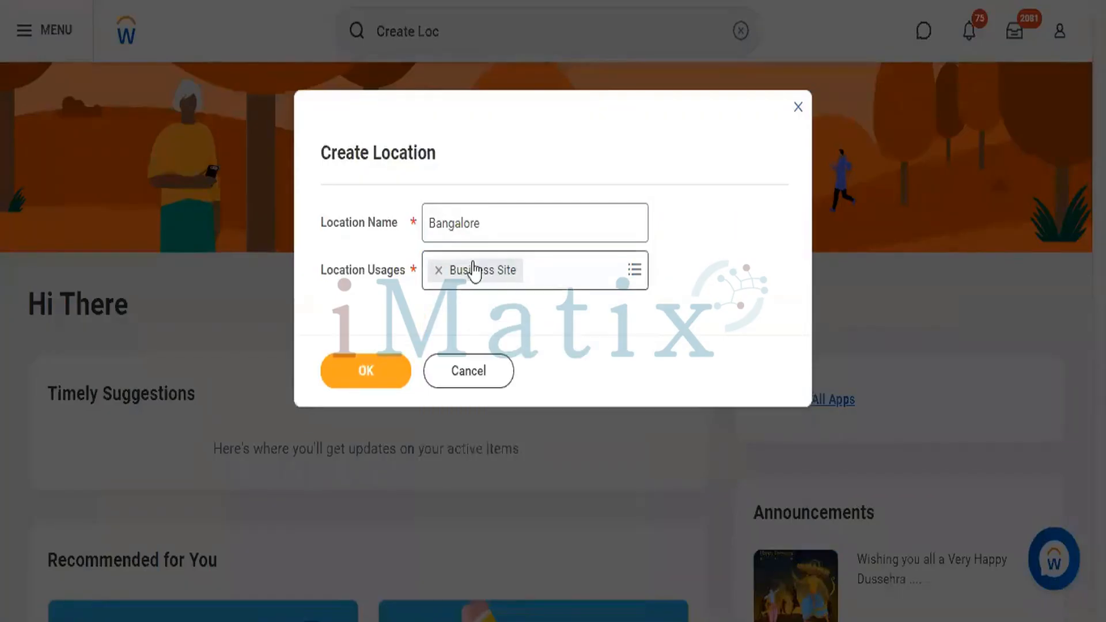
pyautogui.click(349, 373)
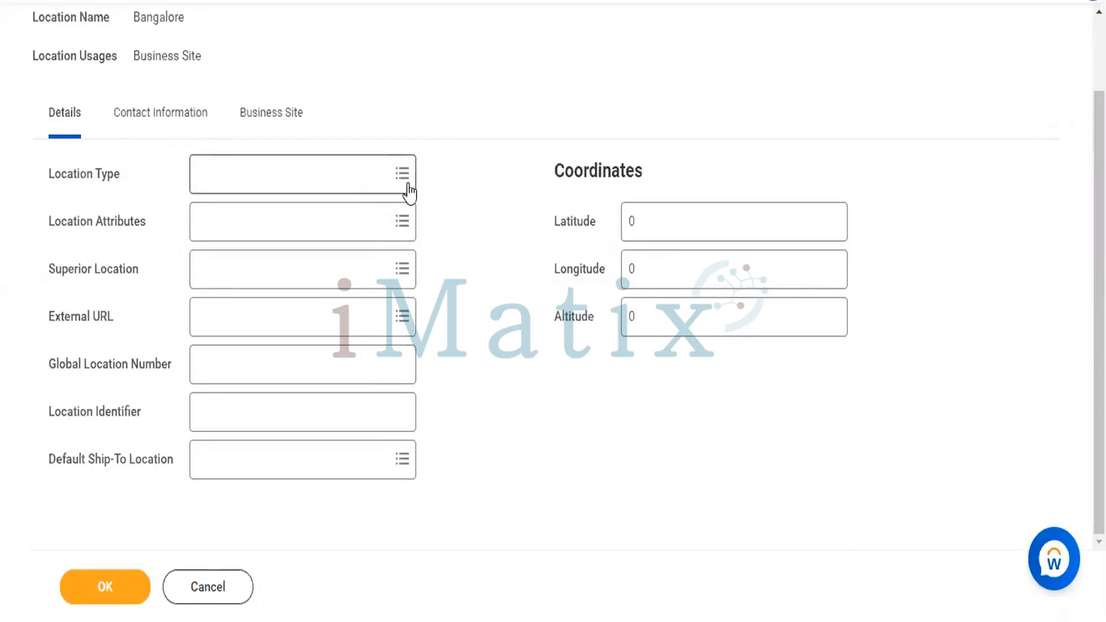
pyautogui.scroll(2, 409, 192)
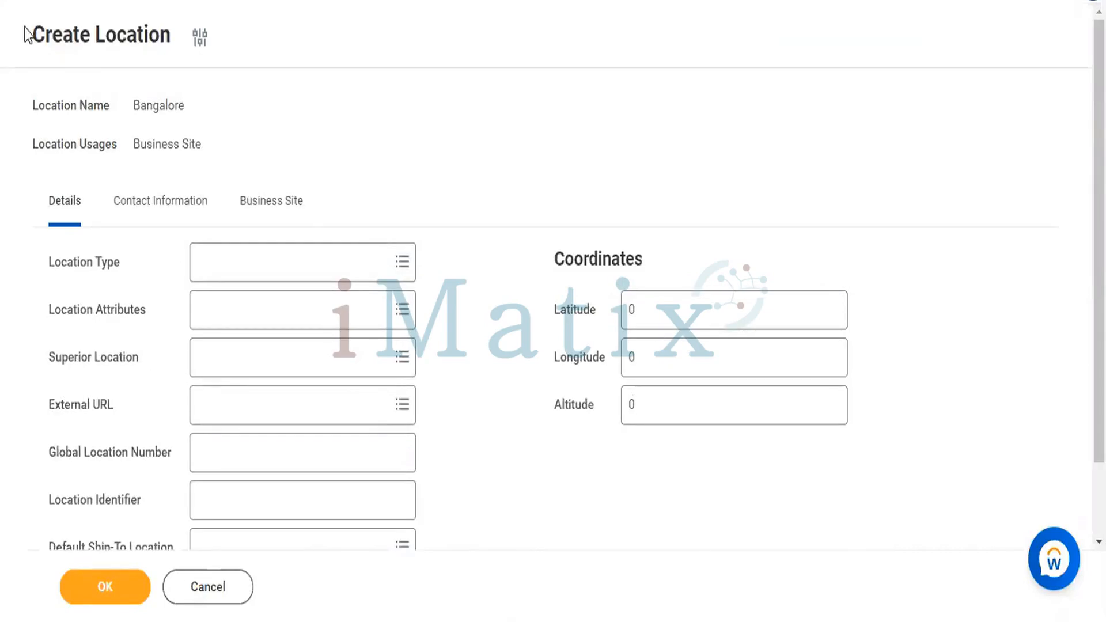
pyautogui.moveTo(28, 27); pyautogui.dragTo(766, 563)
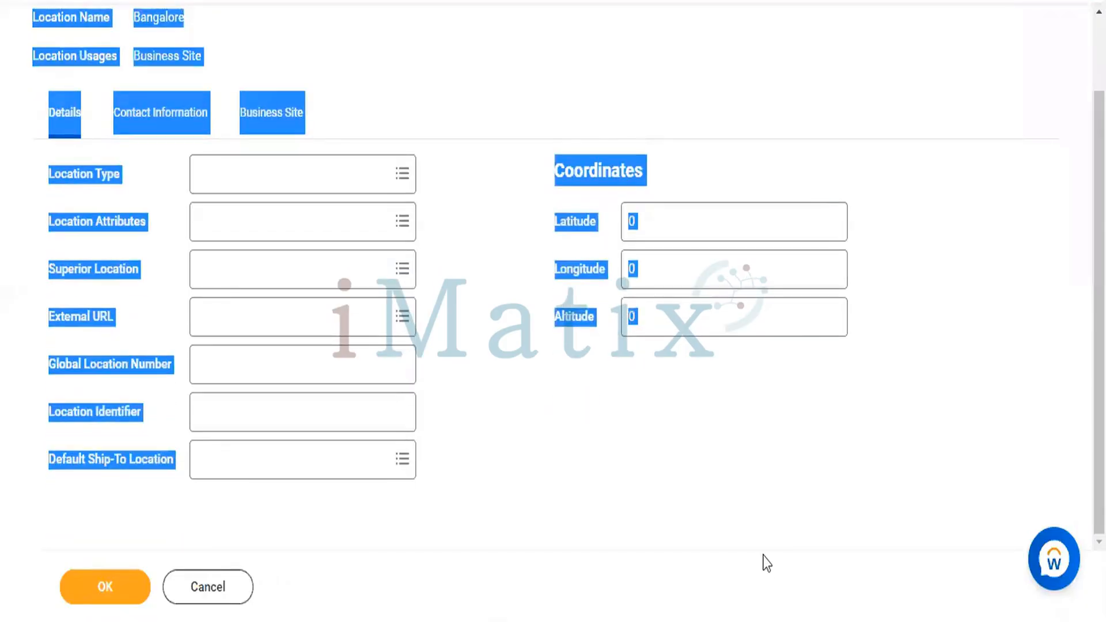
pyautogui.click(767, 563)
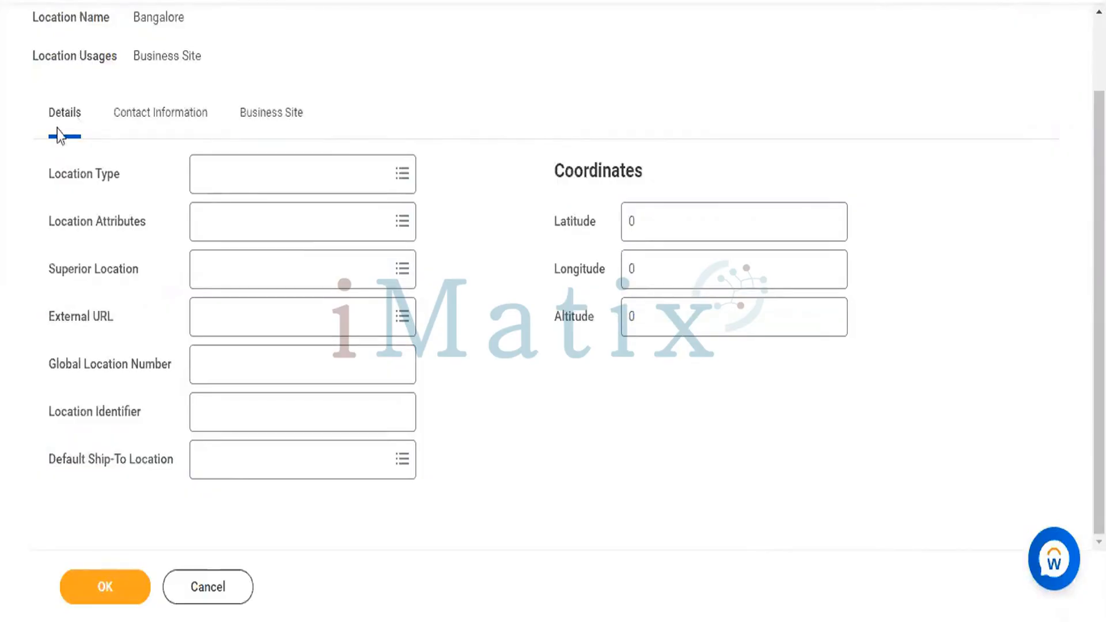
pyautogui.click(163, 124)
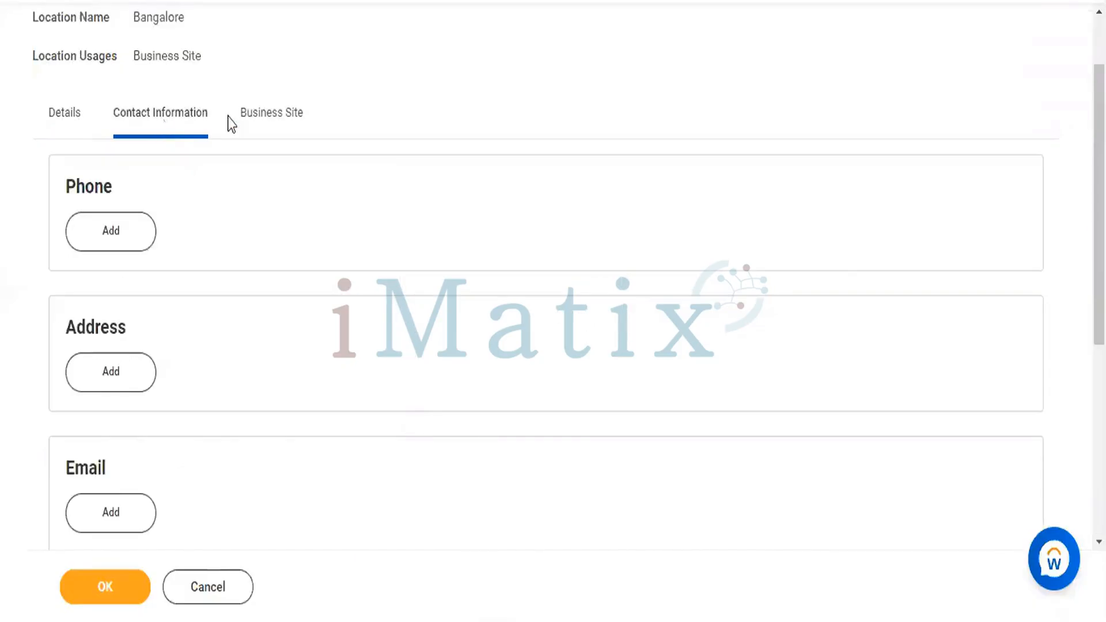
pyautogui.click(269, 128)
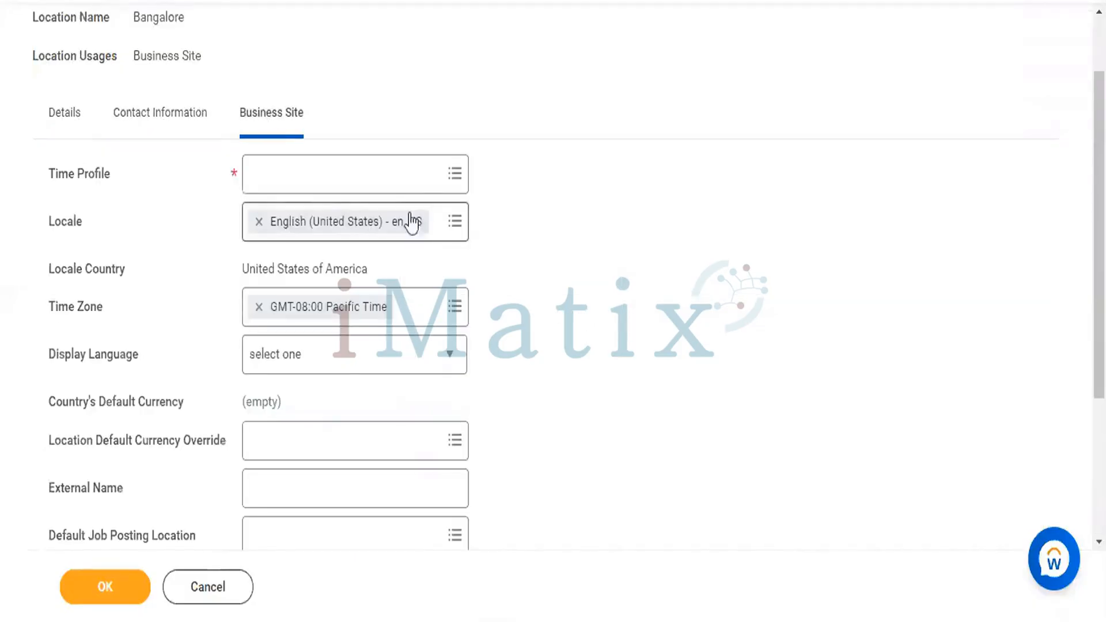
pyautogui.click(53, 122)
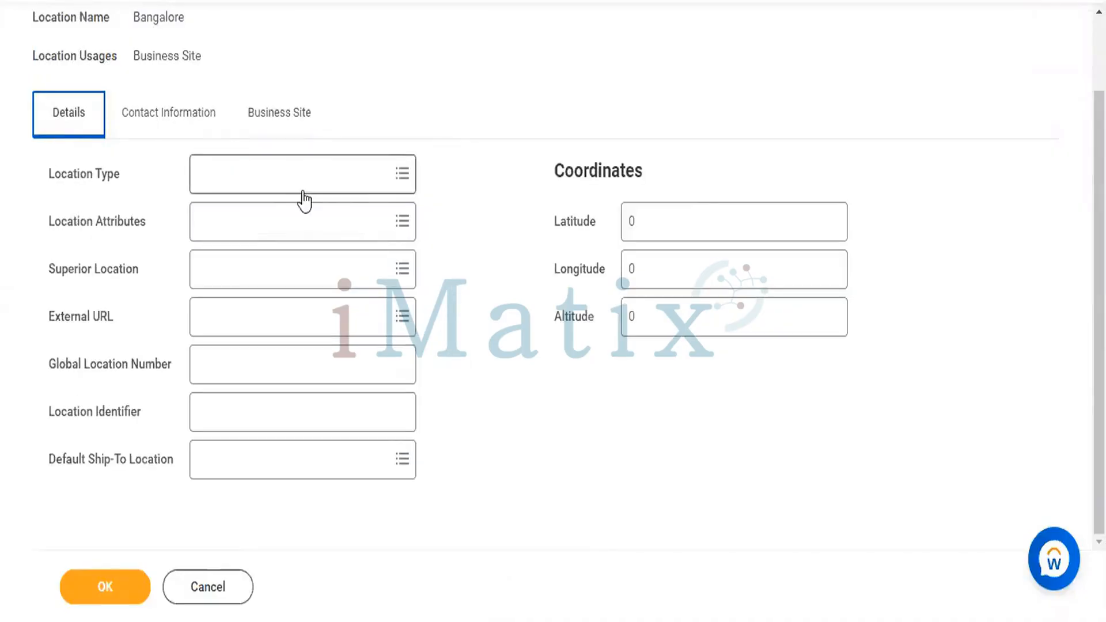
pyautogui.click(345, 171)
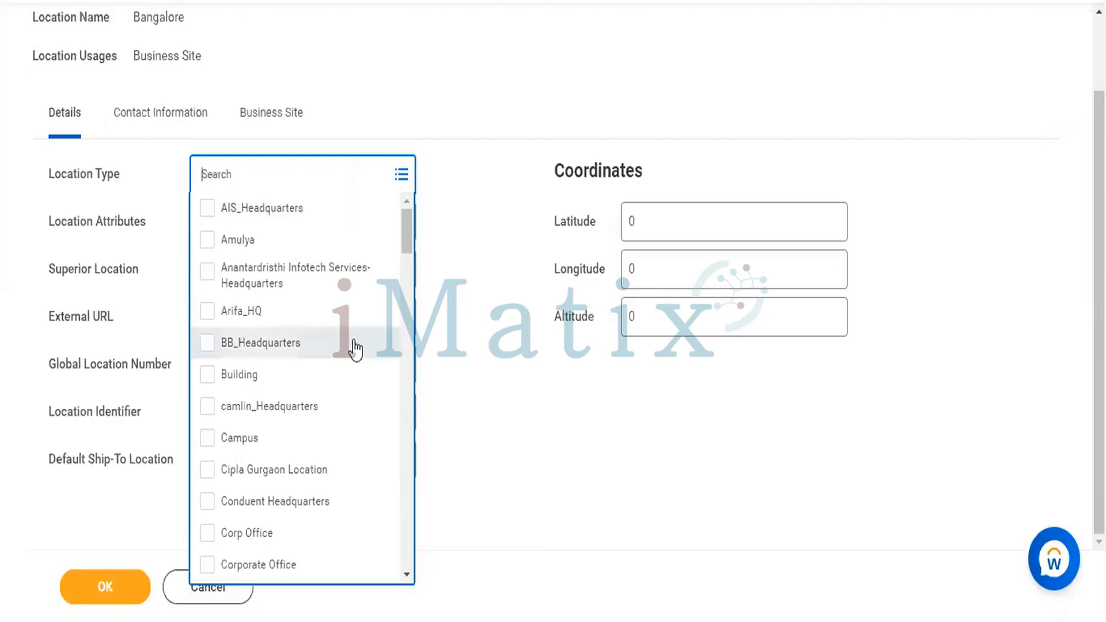
# - Set the Bangalore location's Location Type to KIRK-Business Site, found by searching 'Bu'
pyautogui.scroll(-2, 354, 346)
pyautogui.scroll(-3, 354, 342)
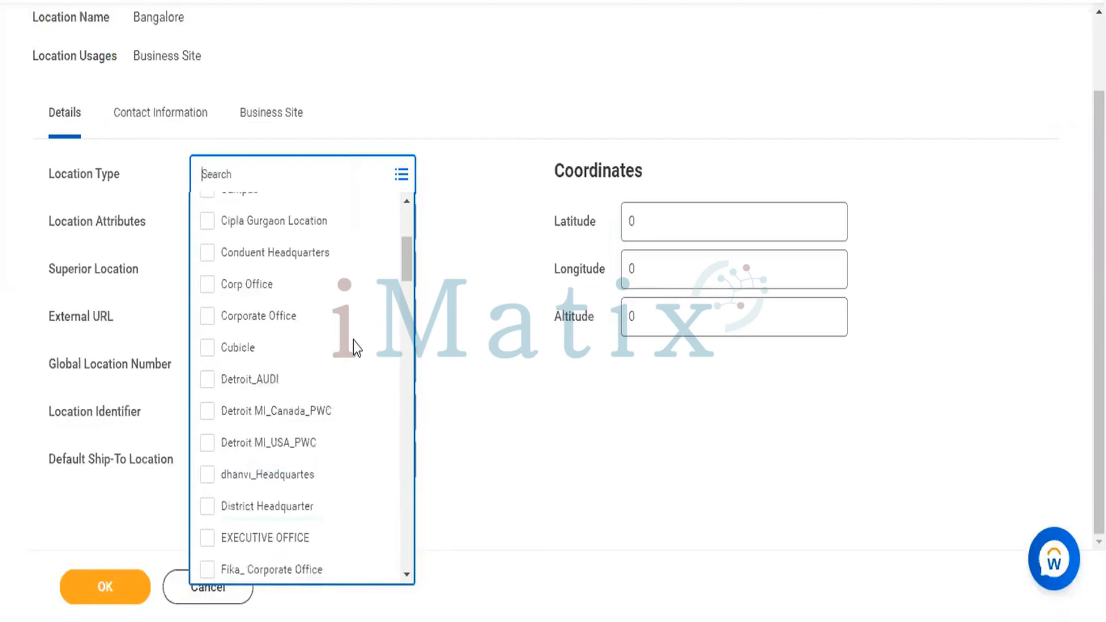
pyautogui.scroll(-3, 353, 342)
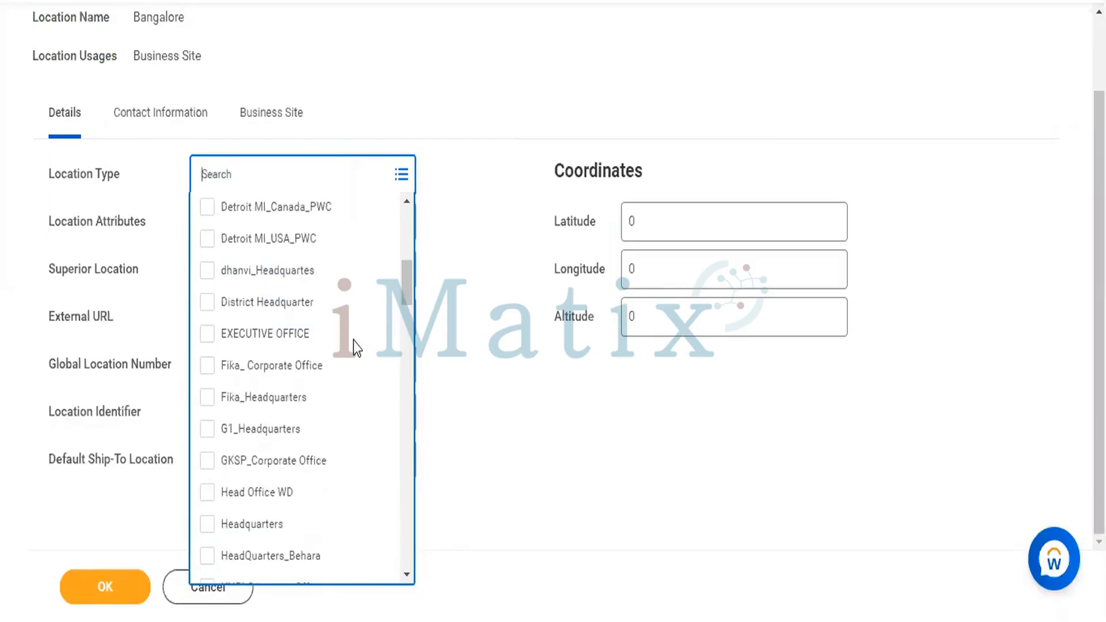
pyautogui.scroll(-8, 354, 341)
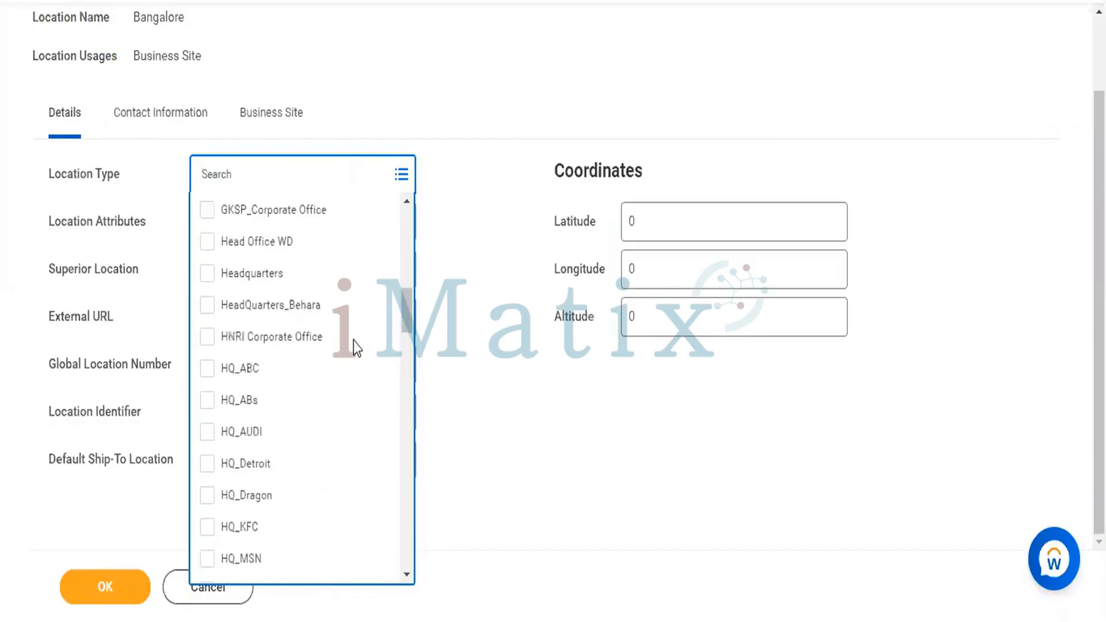
pyautogui.scroll(-15, 354, 341)
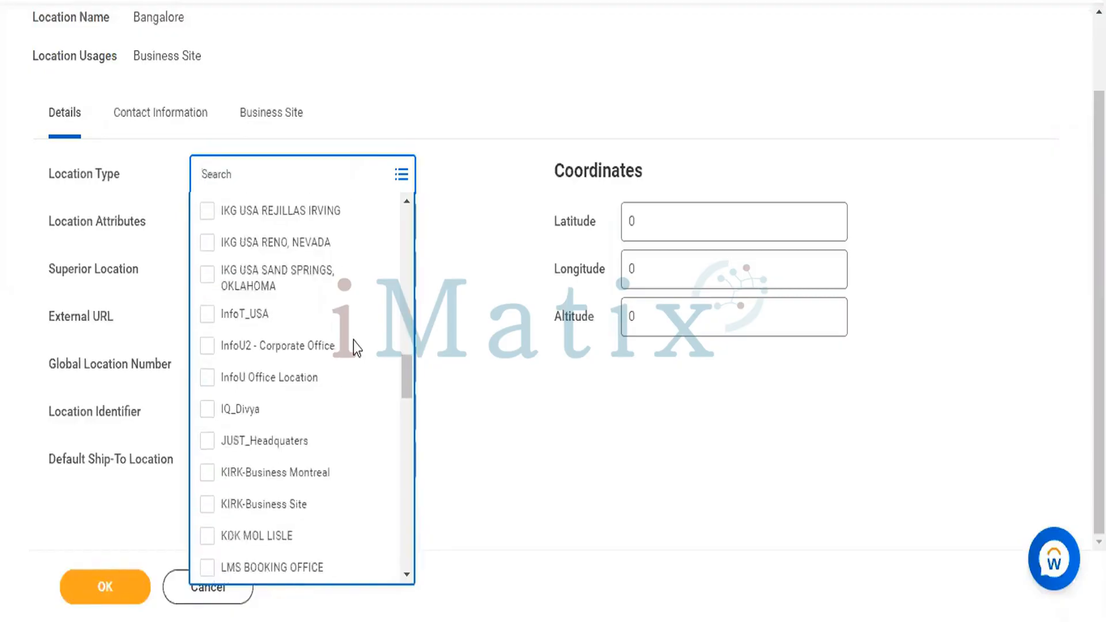
pyautogui.scroll(-15, 354, 342)
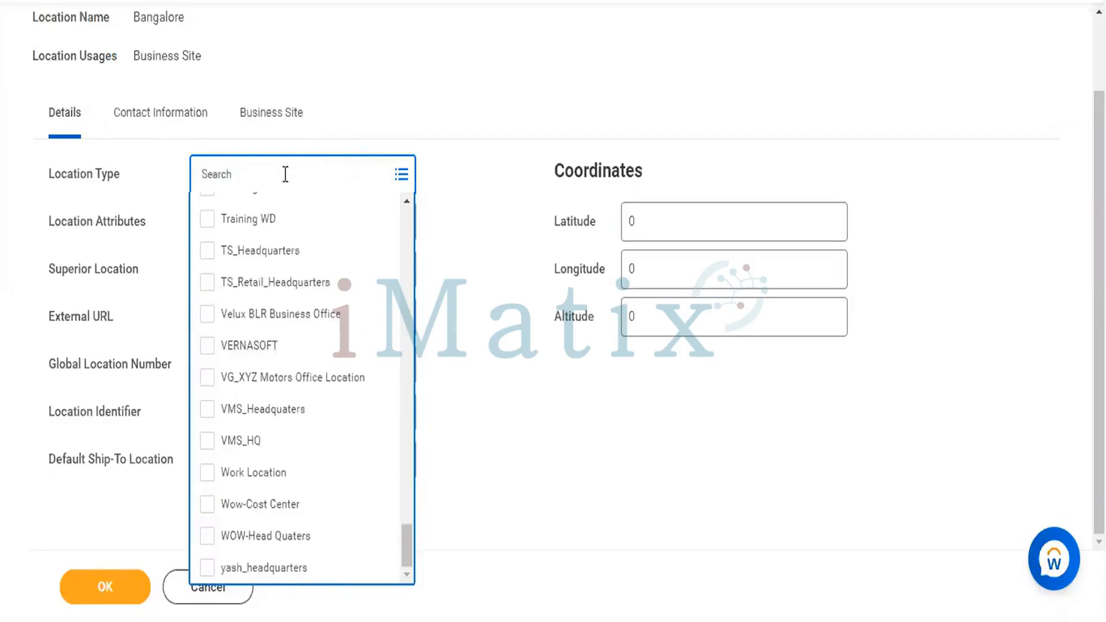
pyautogui.write('Bu')
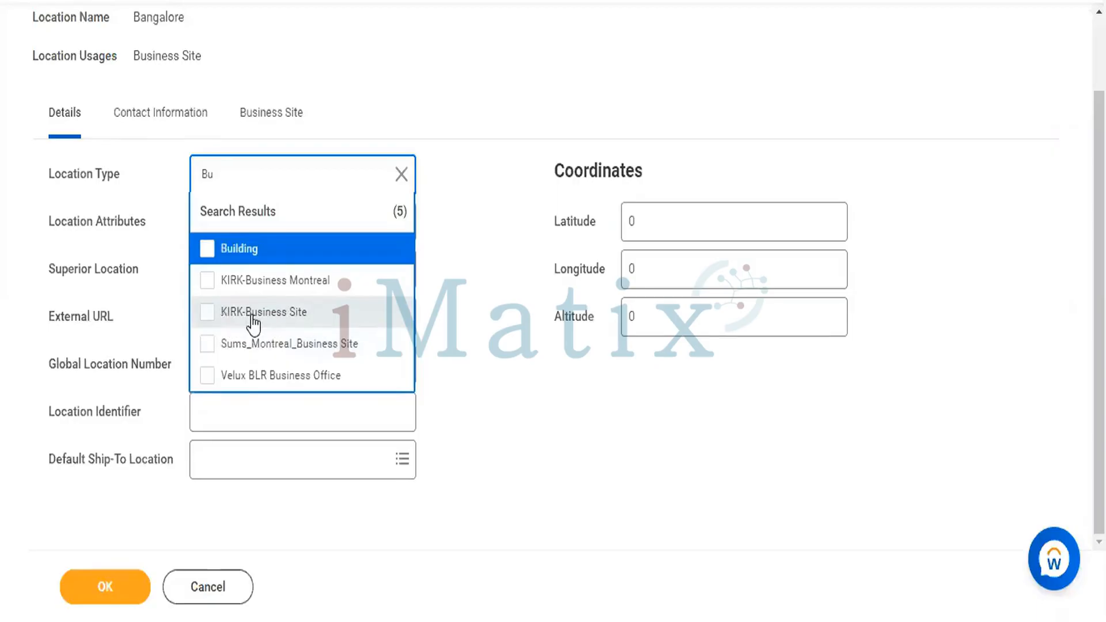
pyautogui.click(205, 315)
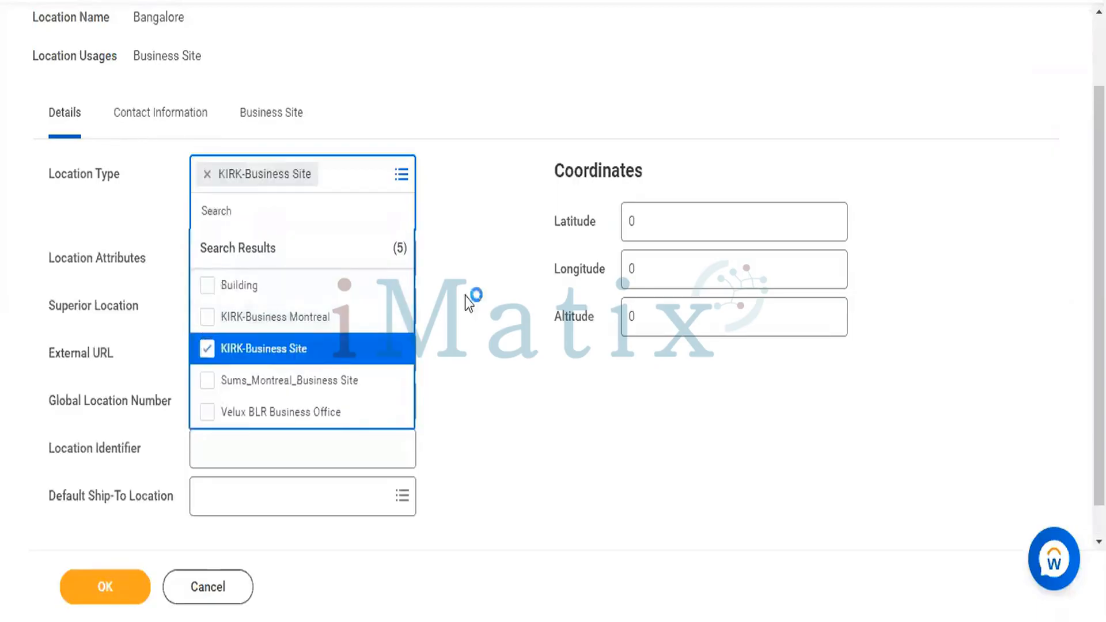
pyautogui.click(338, 223)
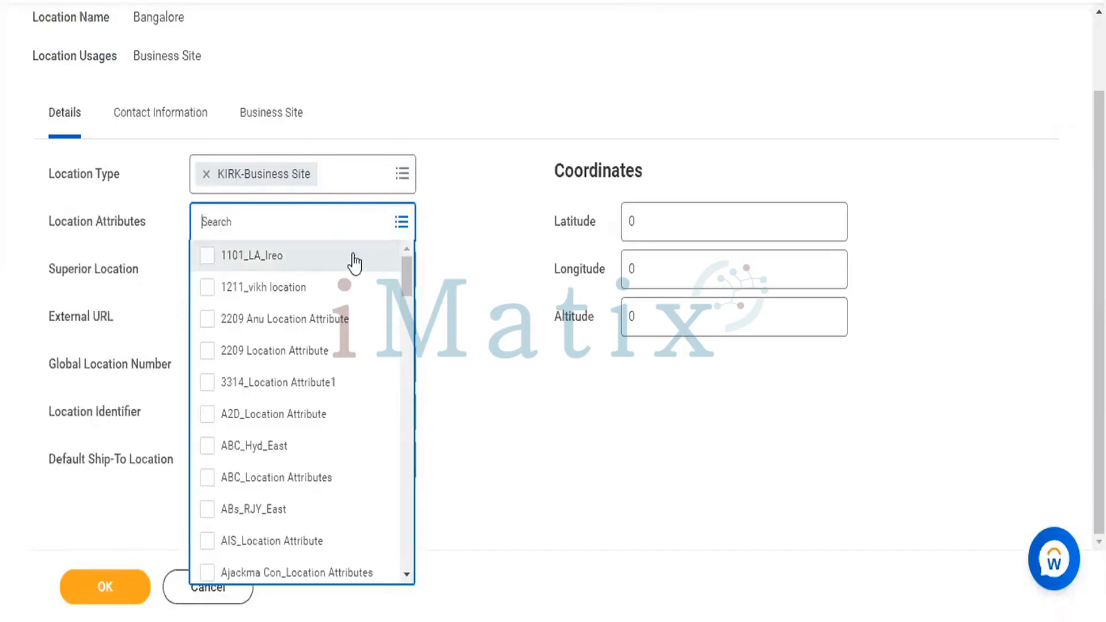
# - Search the location attributes for 'Bangalore' and browse the list when nothing matches
pyautogui.write('8')
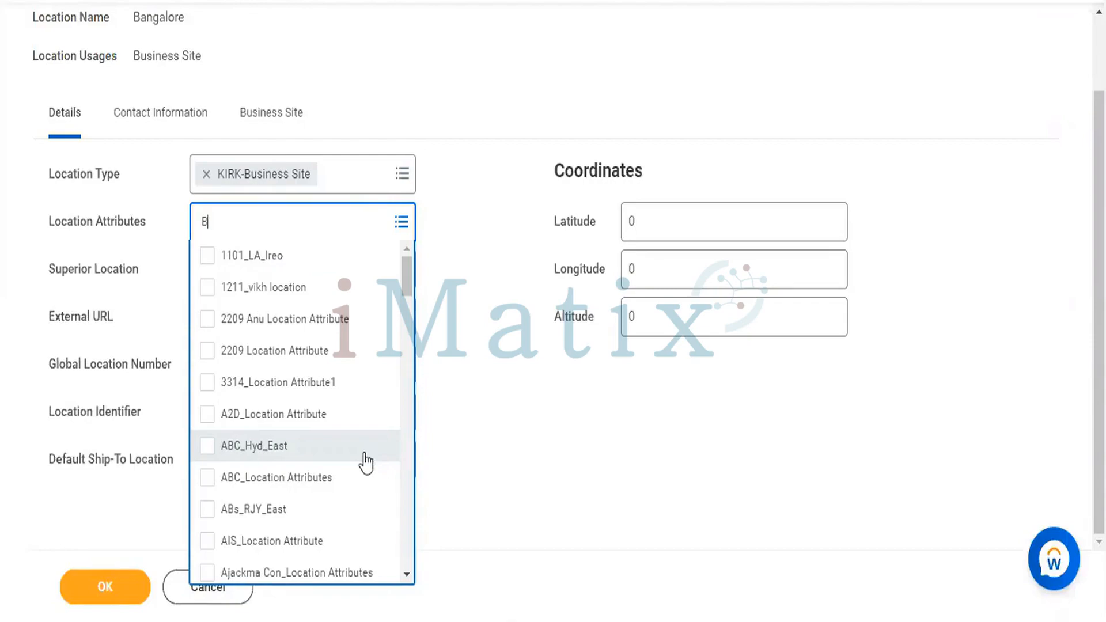
pyautogui.write('angalore')
pyautogui.press('Return')
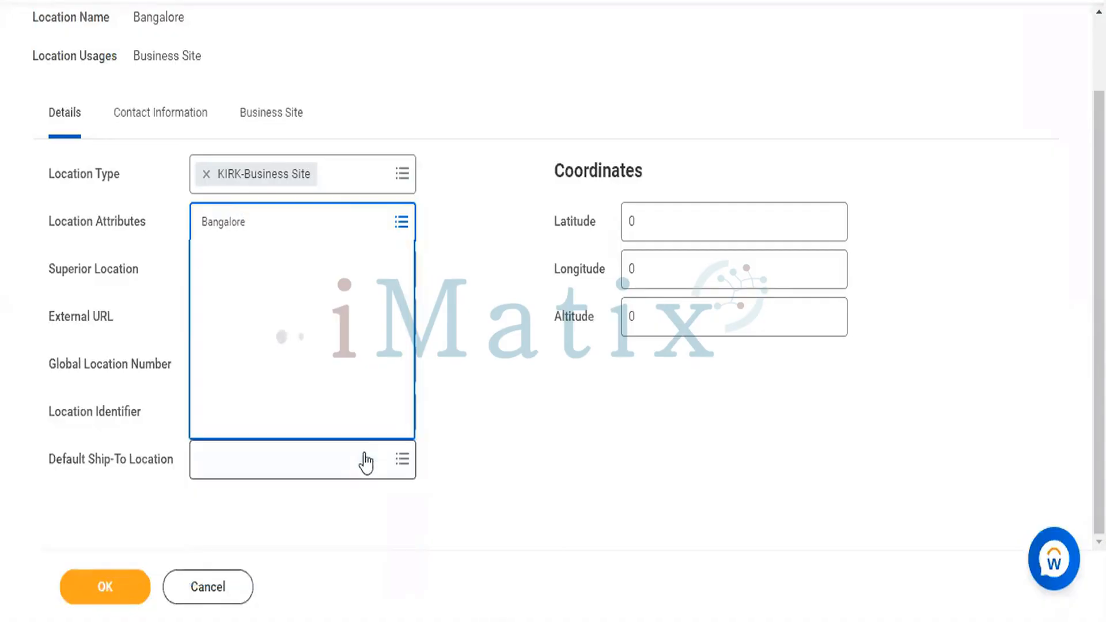
pyautogui.press('BackSpace')
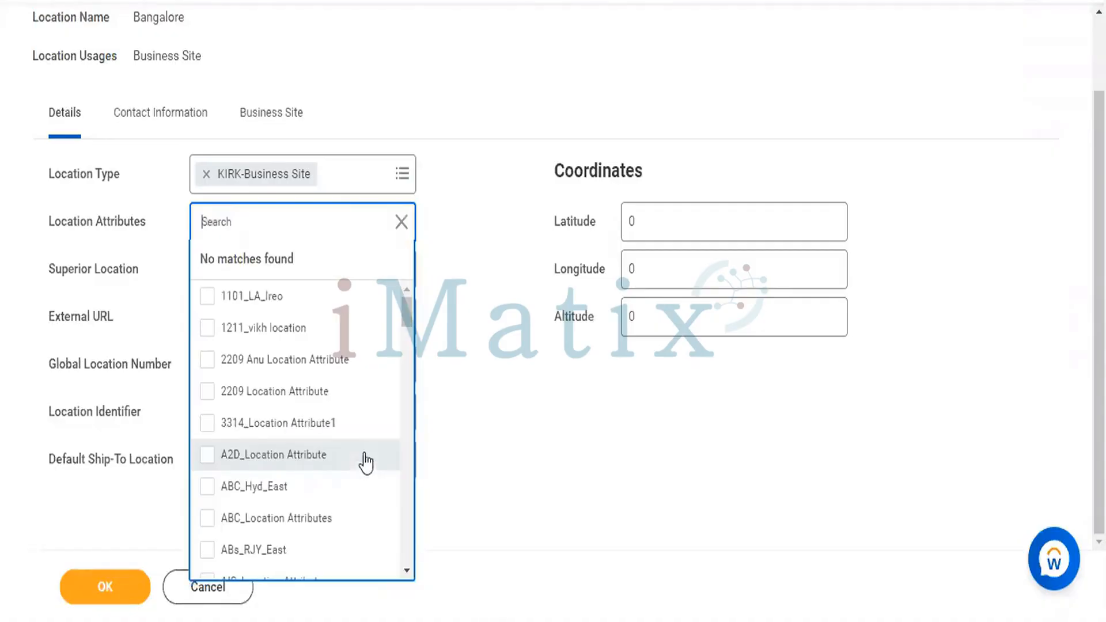
pyautogui.scroll(-3, 366, 463)
pyautogui.scroll(-10, 366, 462)
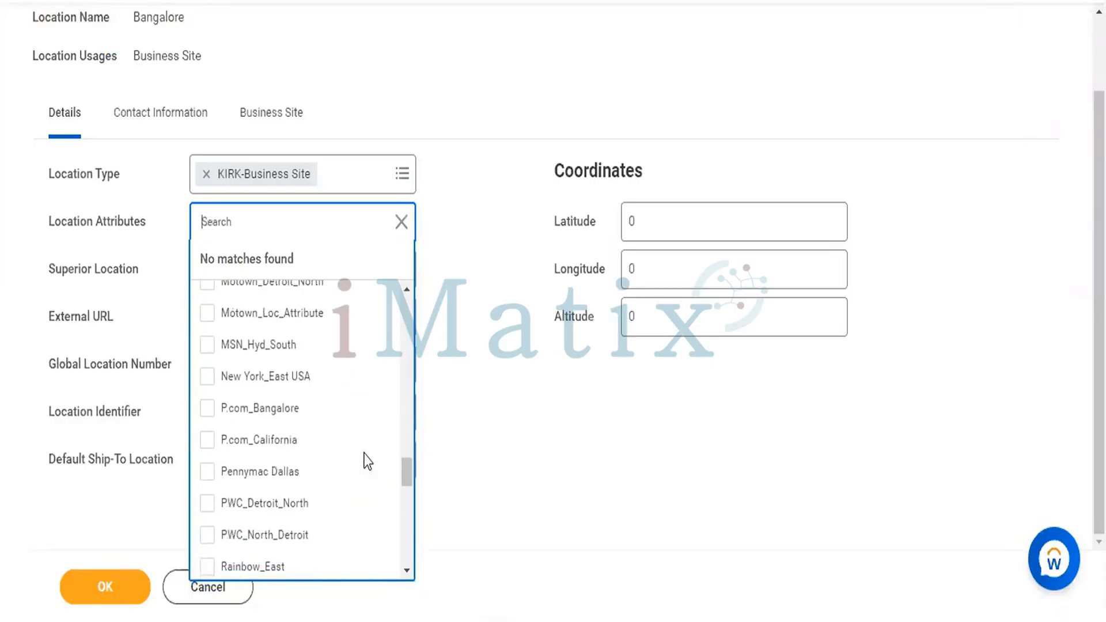
pyautogui.scroll(-2, 366, 462)
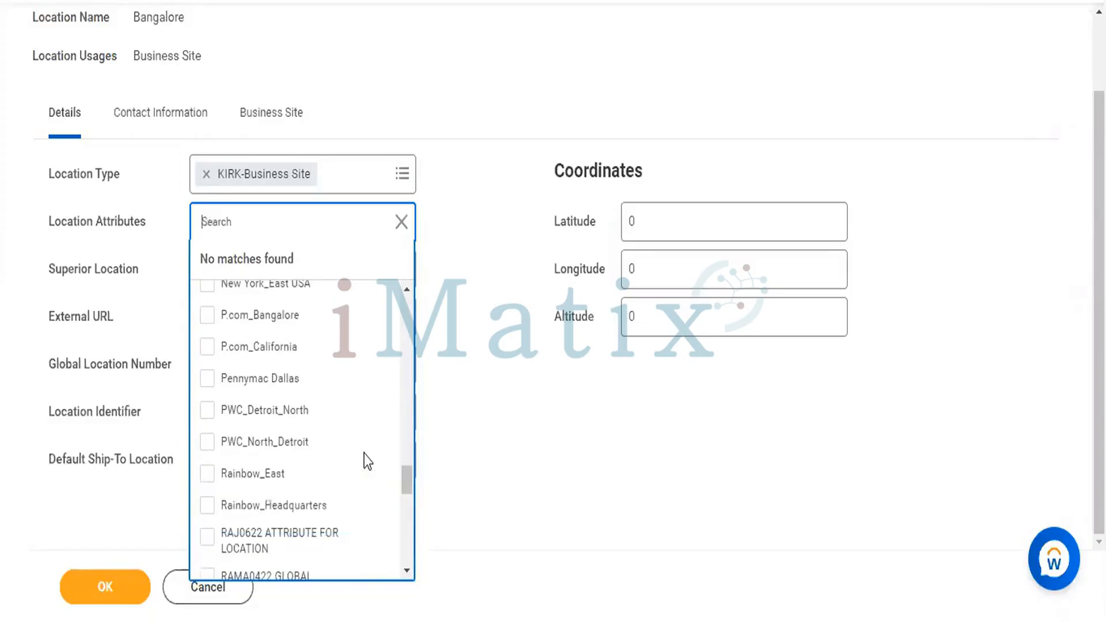
pyautogui.scroll(-5, 366, 461)
pyautogui.scroll(-5, 364, 459)
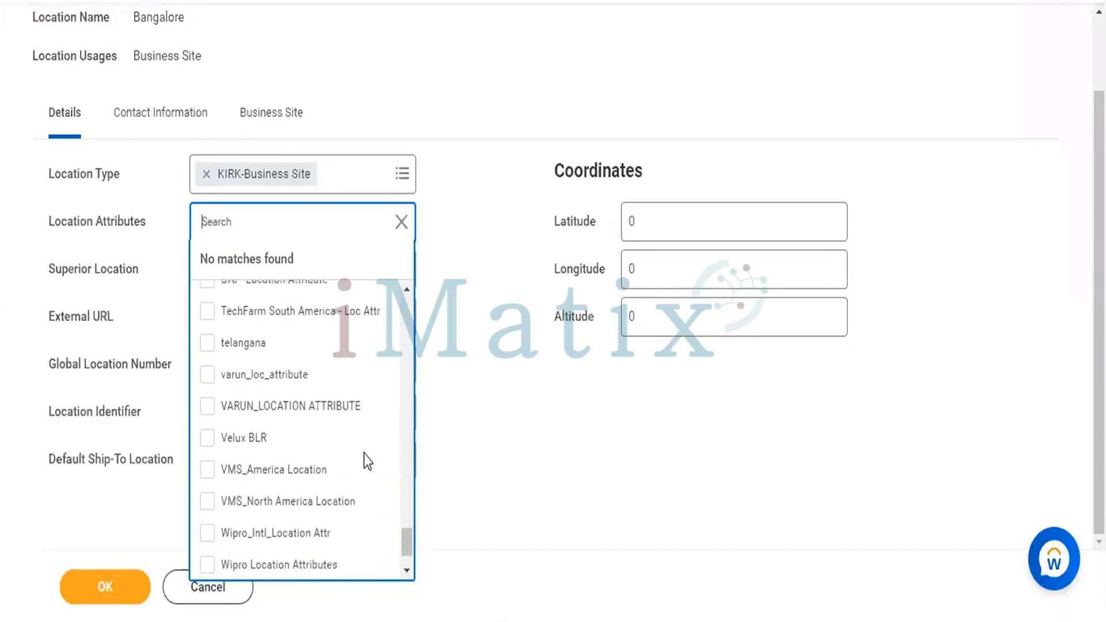
# - Search attributes for 'South', then 'sou', and tick P.com_Bangalore as the Location Attribute
pyautogui.write('South')
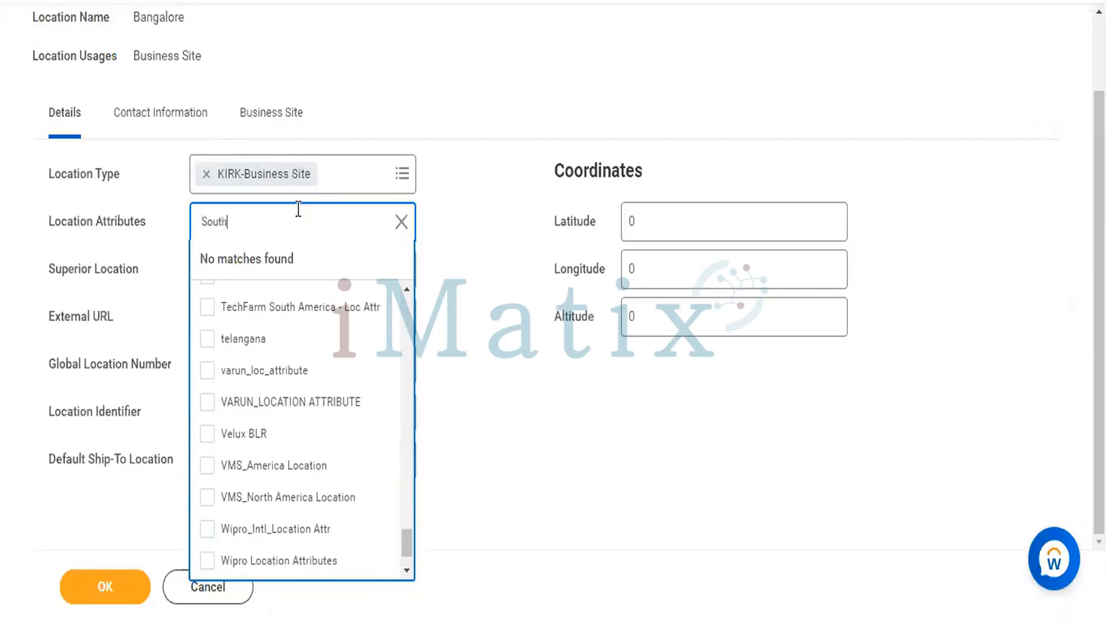
pyautogui.press('Return')
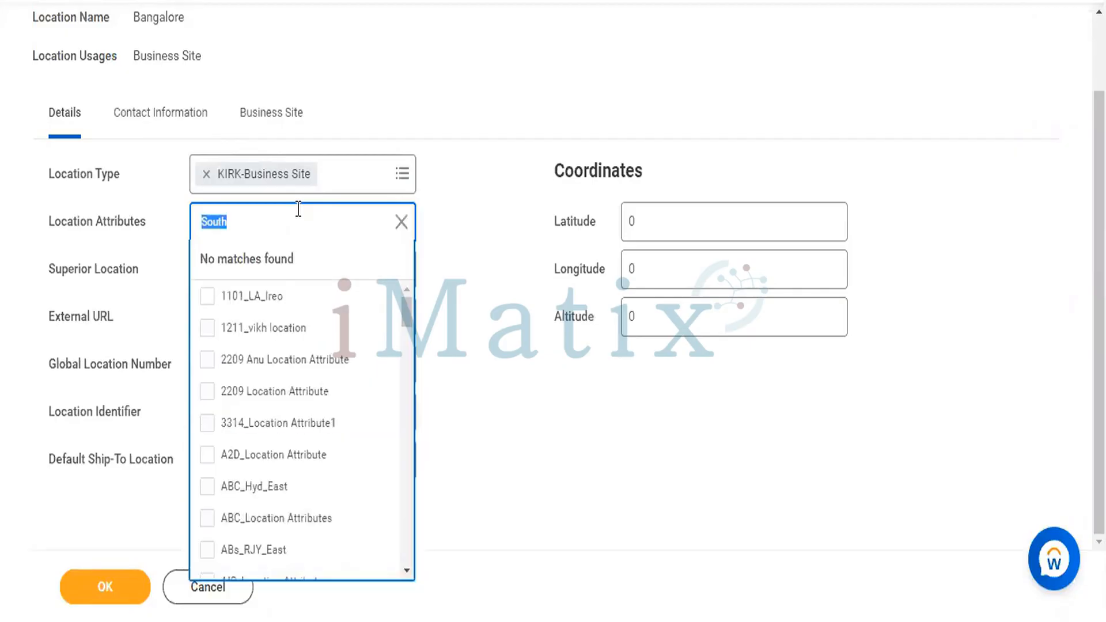
pyautogui.press('BackSpace')
pyautogui.write('sou')
pyautogui.press('Return')
pyautogui.scroll(-5, 335, 427)
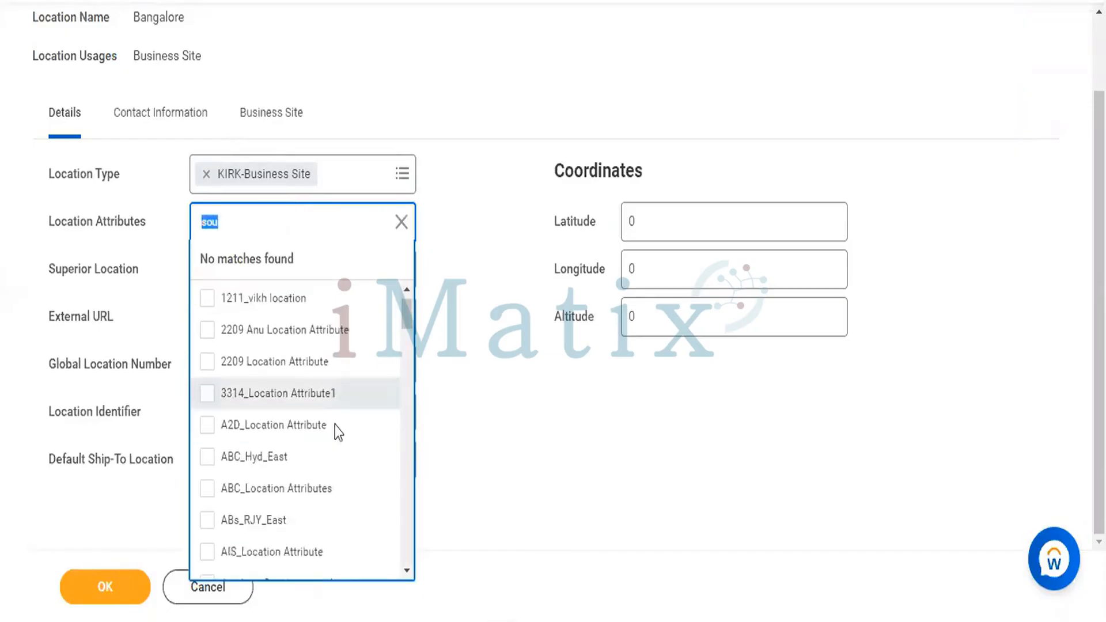
pyautogui.scroll(-15, 335, 426)
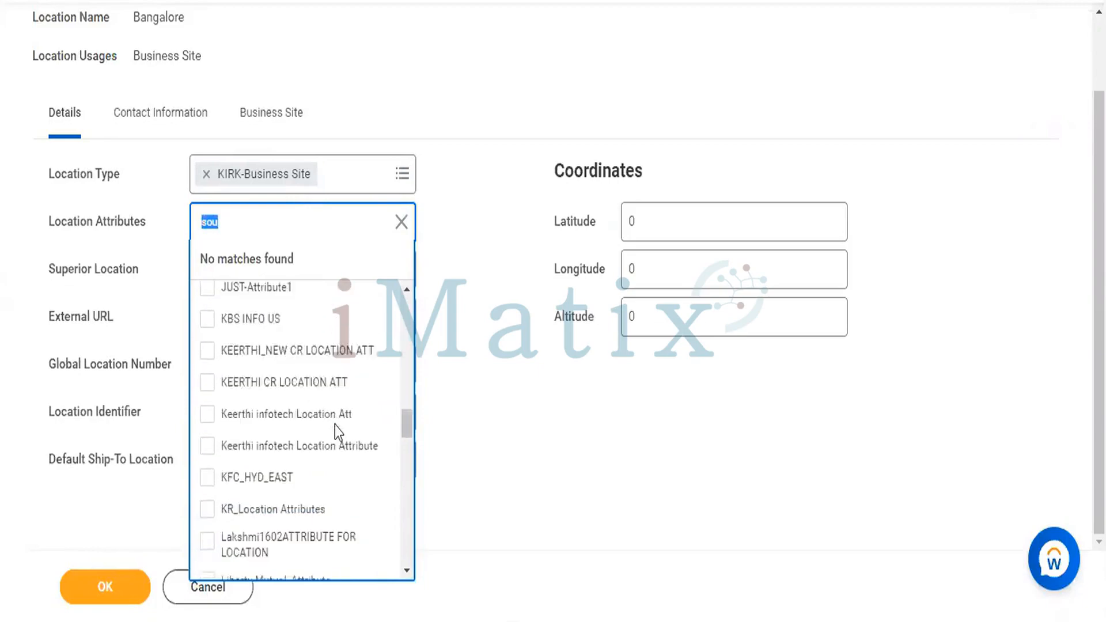
pyautogui.scroll(-8, 334, 425)
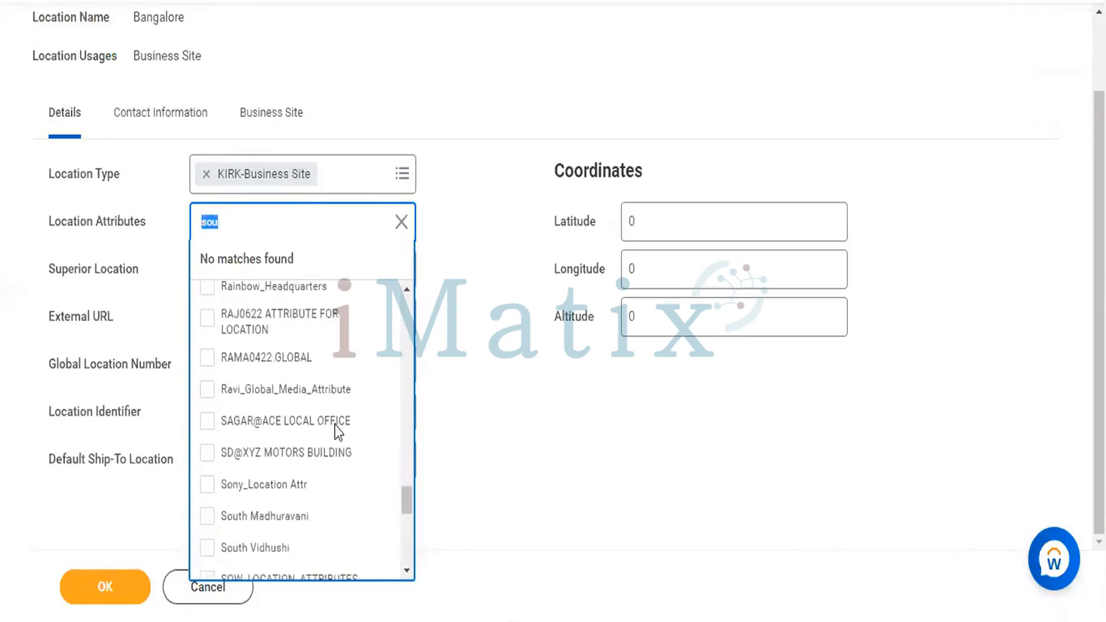
pyautogui.scroll(3, 334, 425)
pyautogui.scroll(3, 334, 425)
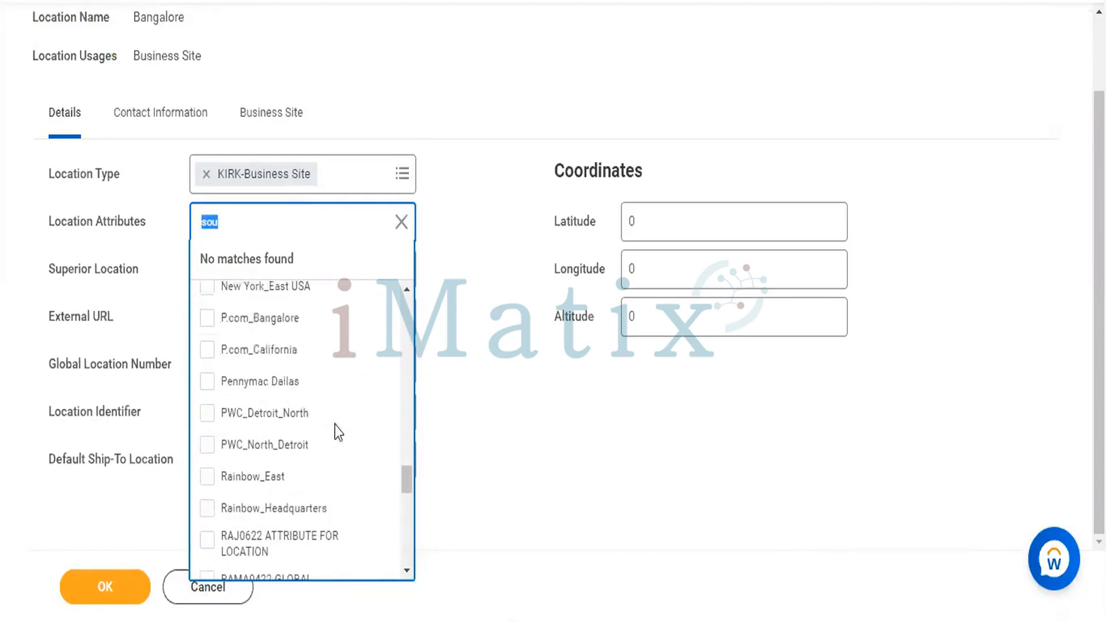
pyautogui.scroll(1, 335, 425)
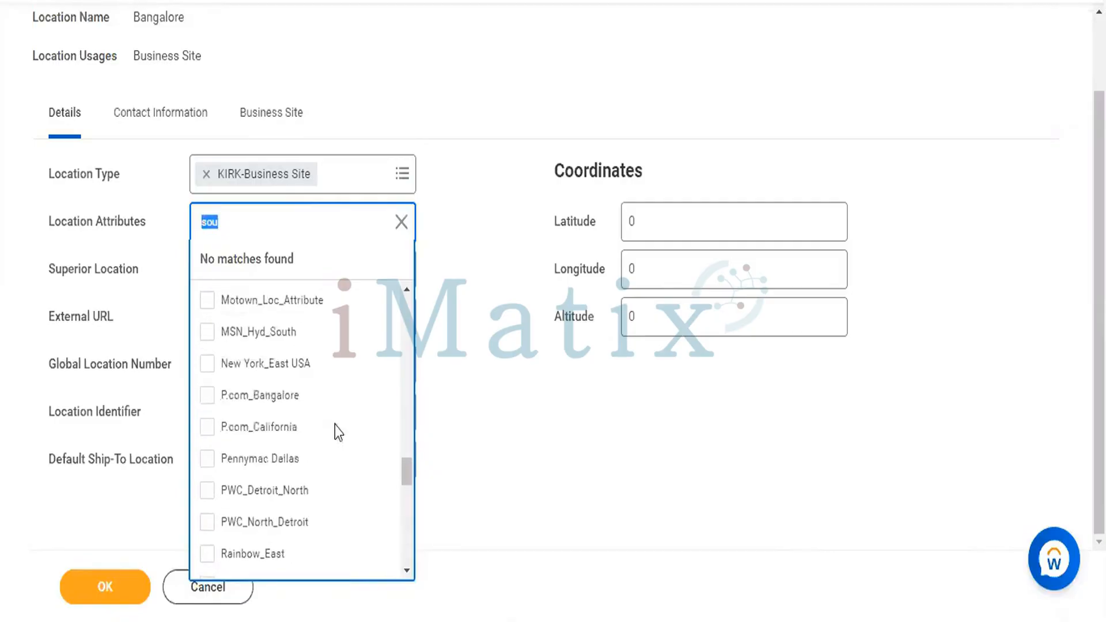
pyautogui.scroll(1, 335, 431)
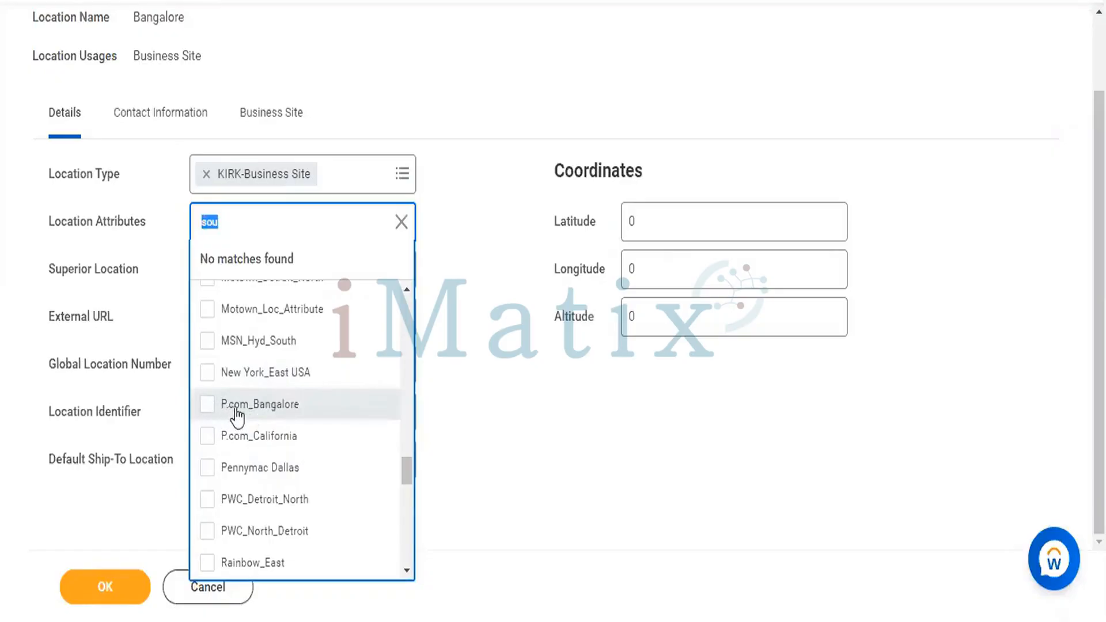
pyautogui.click(207, 415)
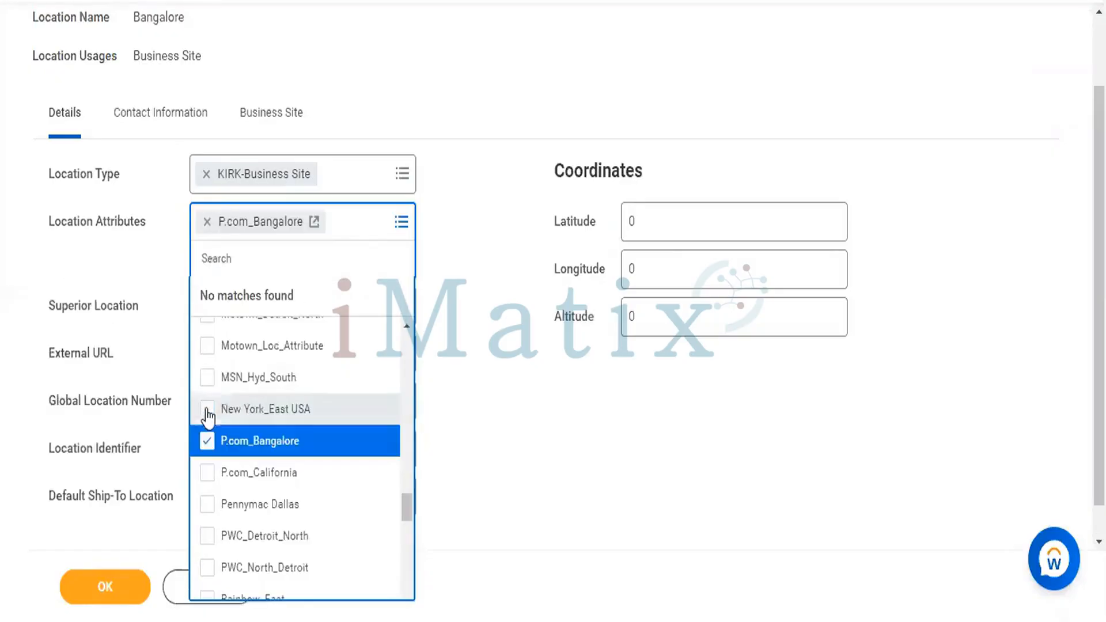
pyautogui.click(521, 353)
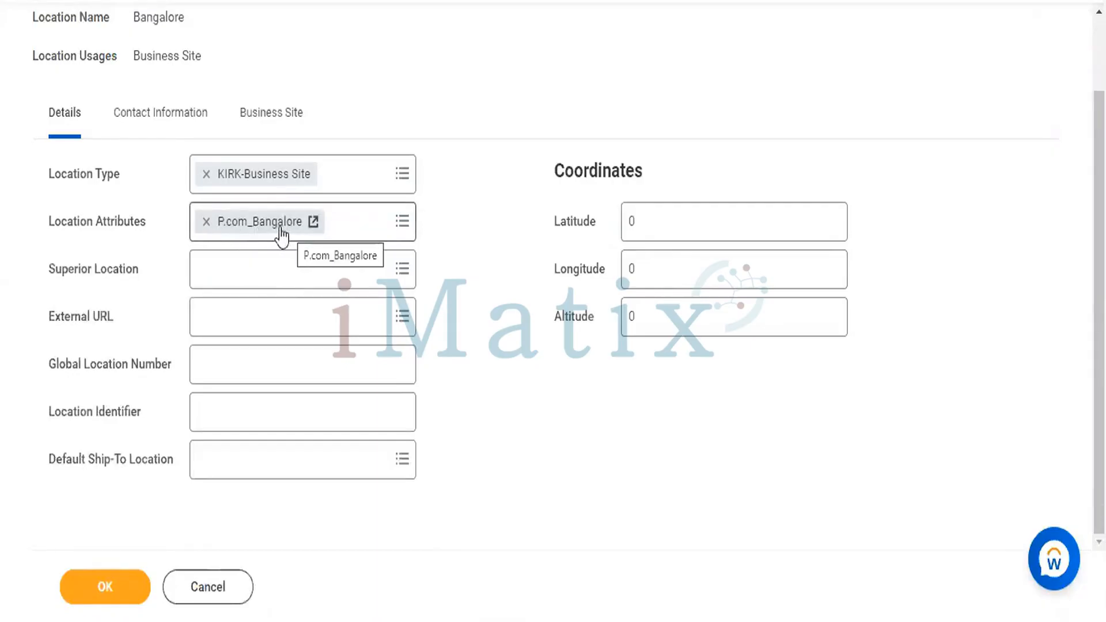
# - Choose 05_Bangalore from Active Business Assets as the Superior Location
pyautogui.click(316, 281)
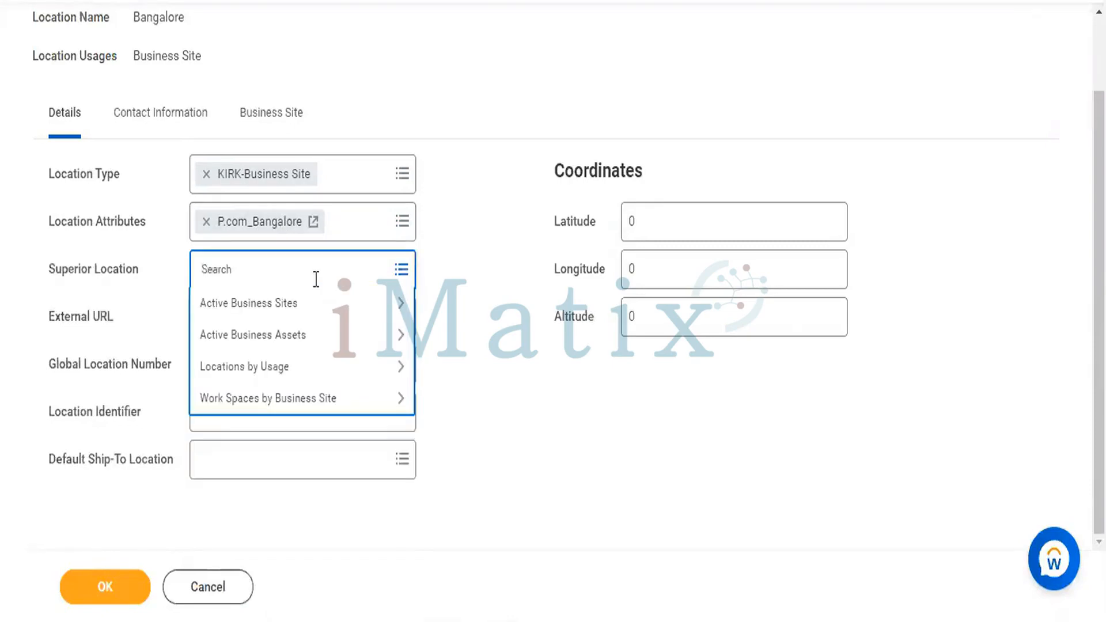
pyautogui.click(278, 314)
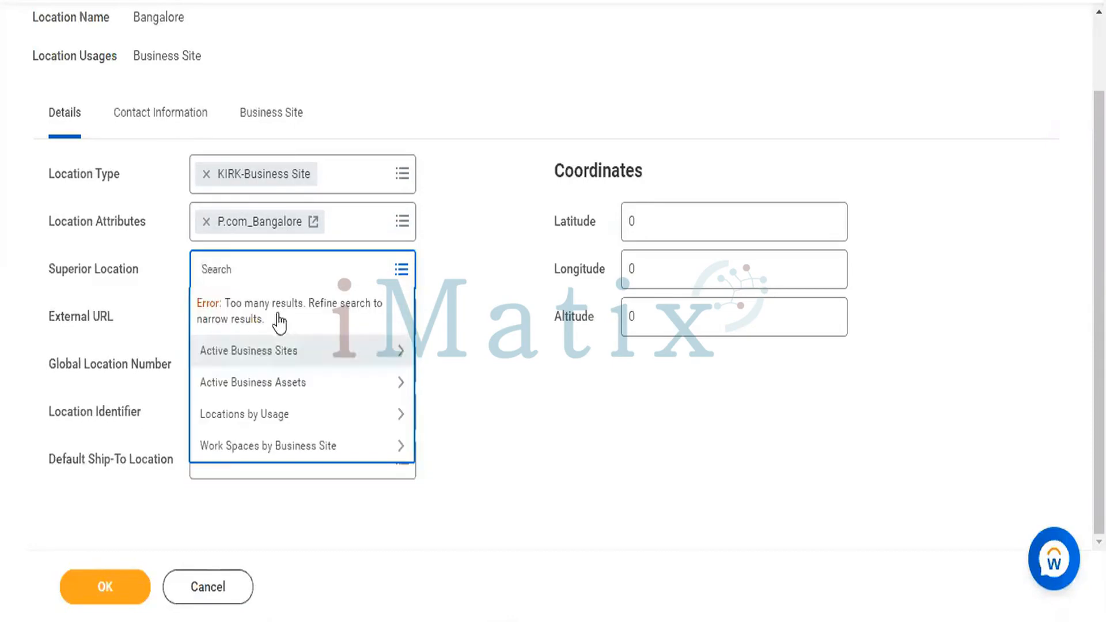
pyautogui.click(242, 391)
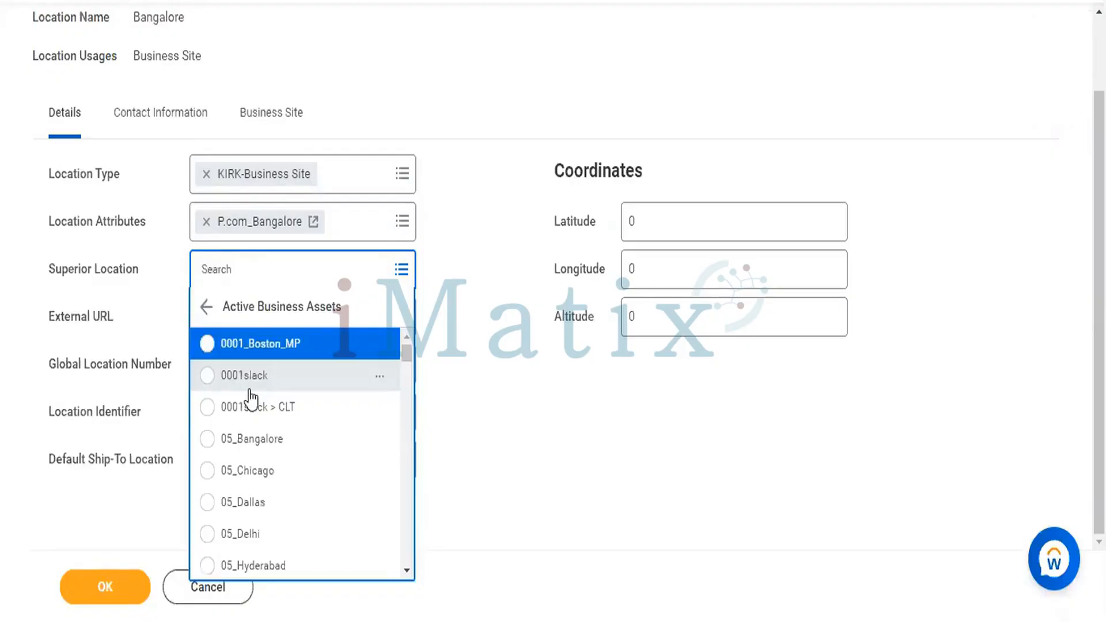
pyautogui.click(203, 441)
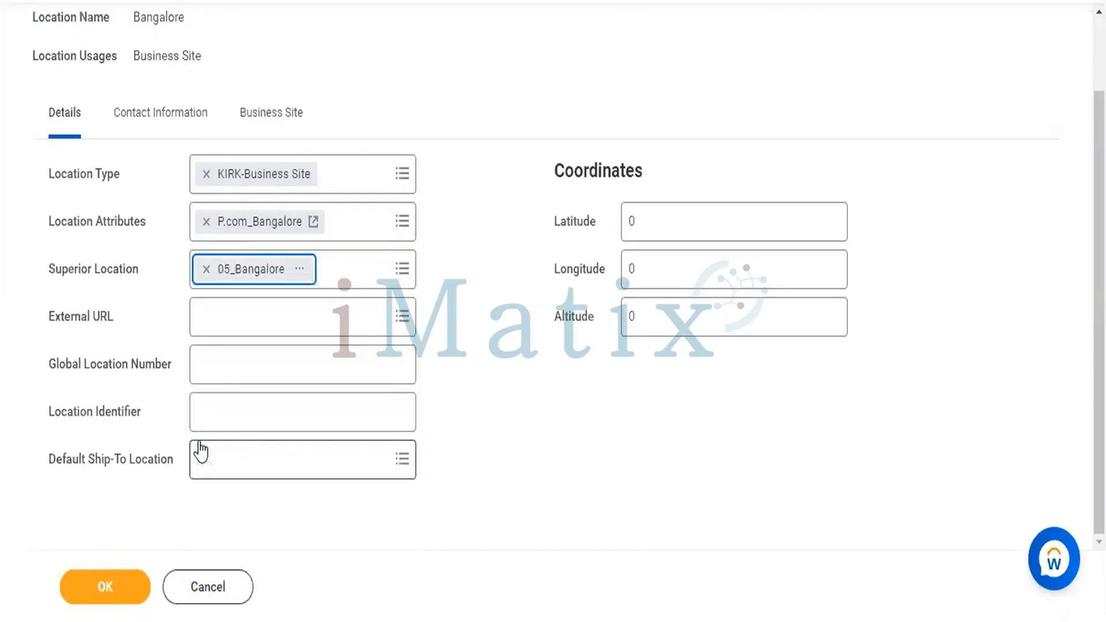
pyautogui.click(344, 303)
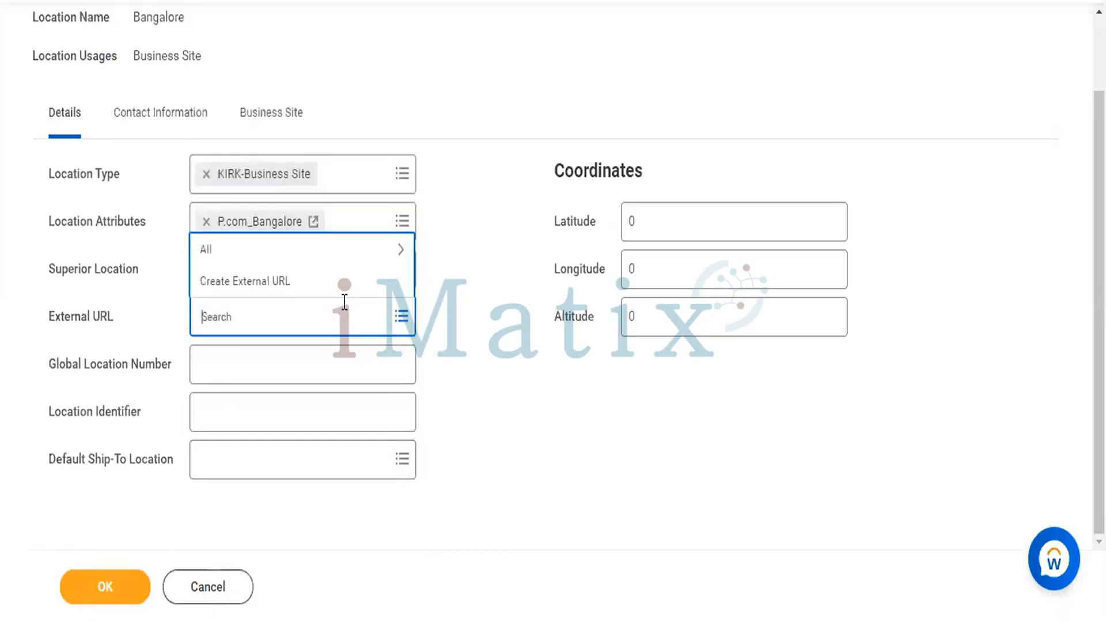
pyautogui.write('www')
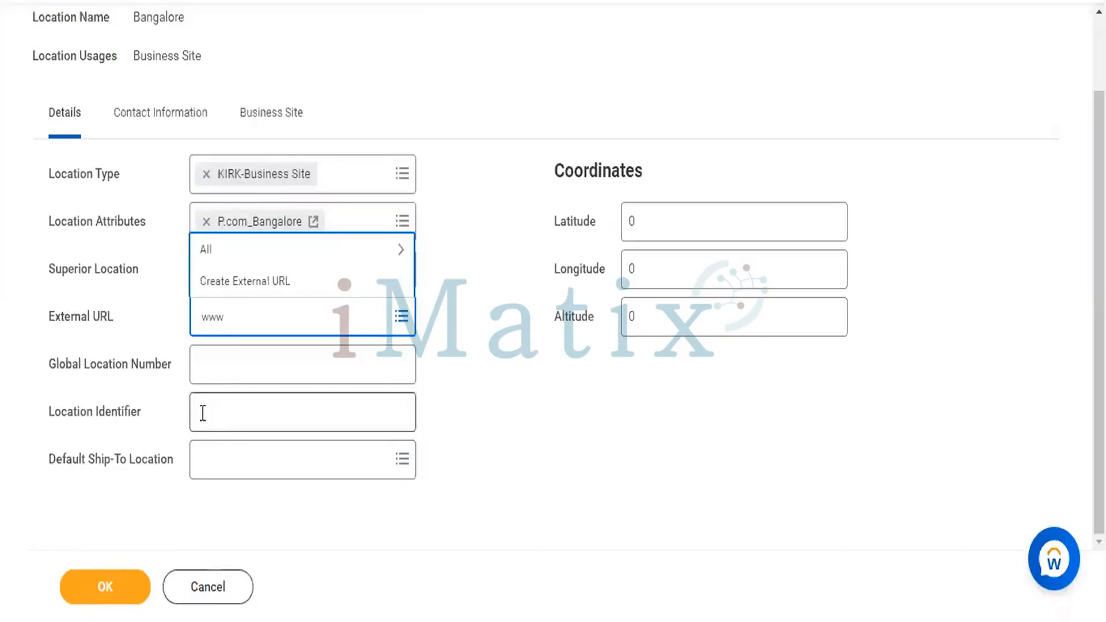
pyautogui.write('.clou')
pyautogui.press('Return')
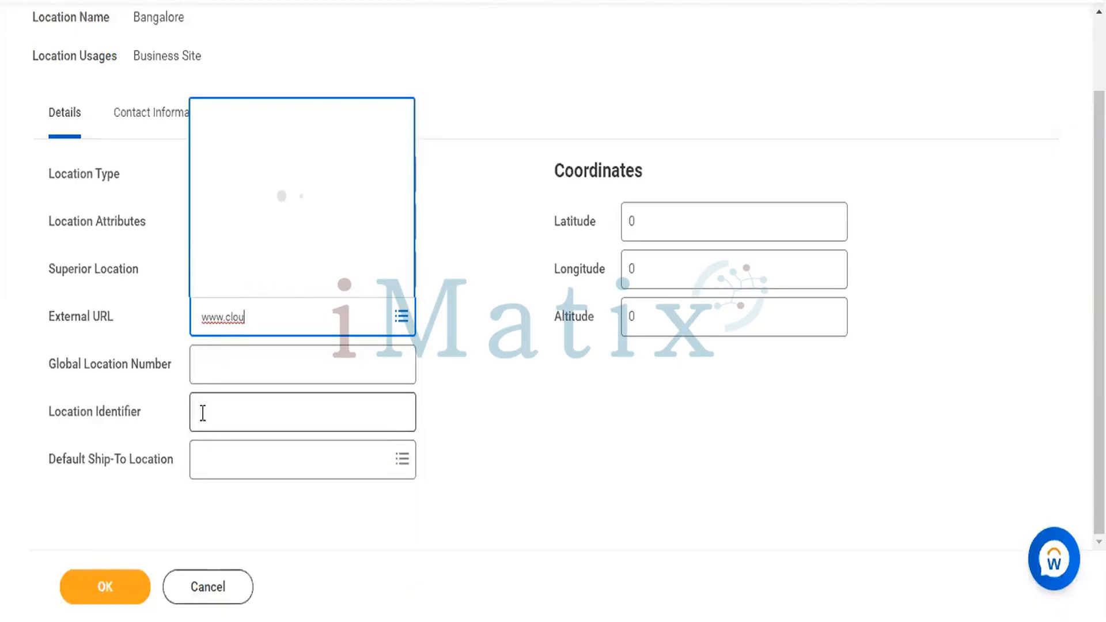
pyautogui.click(468, 386)
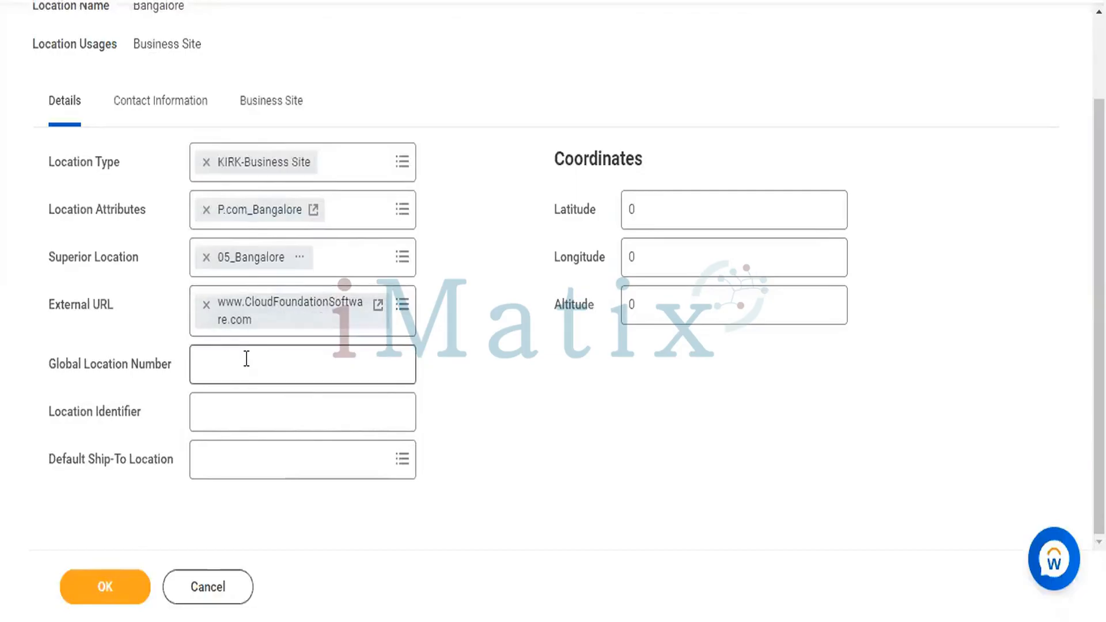
pyautogui.click(282, 369)
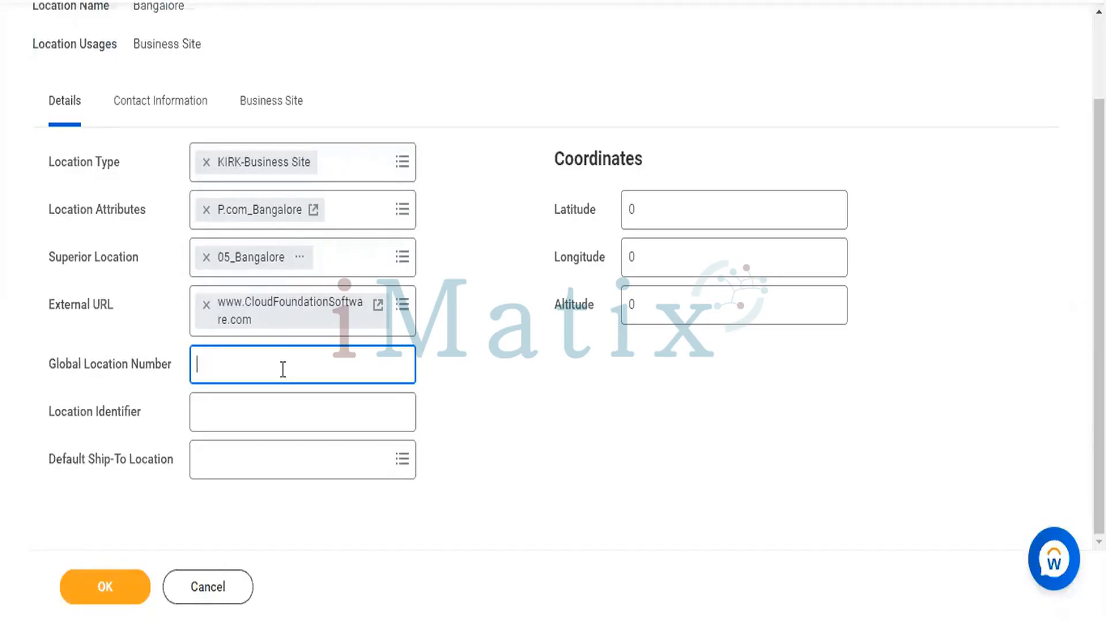
# - Enter BNG665599 as the Global Location Number and trigger its validation
pyautogui.write('b')
pyautogui.press('BackSpace')
pyautogui.write('GN')
pyautogui.press('BackSpace')
pyautogui.press('BackSpace')
pyautogui.write('BNG665599')
pyautogui.click(262, 408)
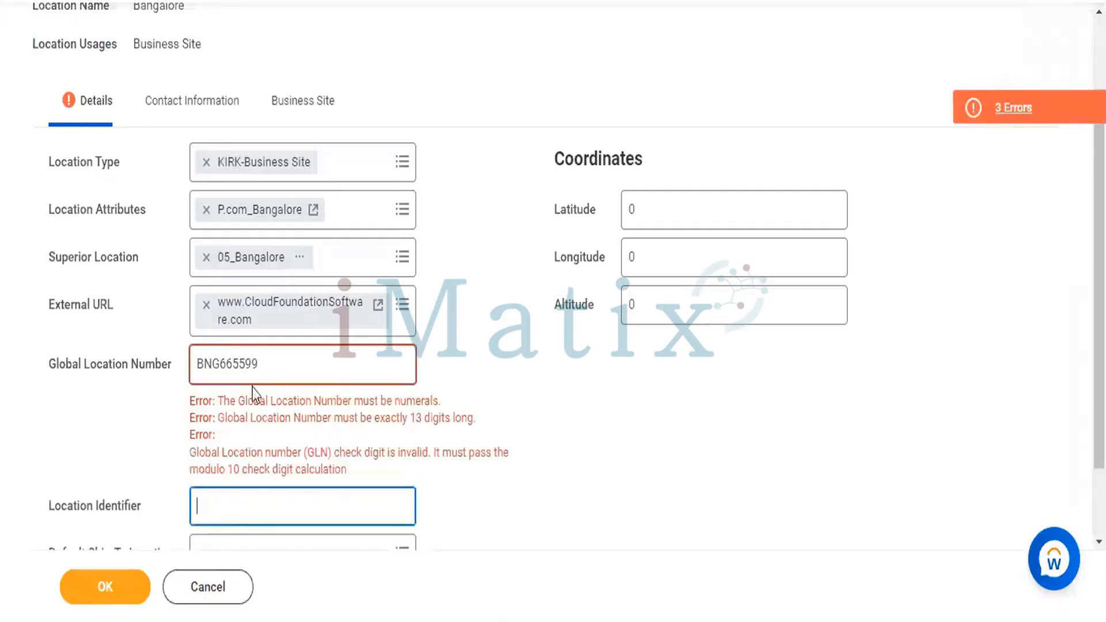
pyautogui.click(366, 364)
pyautogui.press('BackSpace')
pyautogui.press('BackSpace')
pyautogui.press('BackSpace')
pyautogui.press('BackSpace')
pyautogui.press('BackSpace')
pyautogui.press('BackSpace')
pyautogui.press('BackSpace')
pyautogui.press('BackSpace')
pyautogui.press('BackSpace')
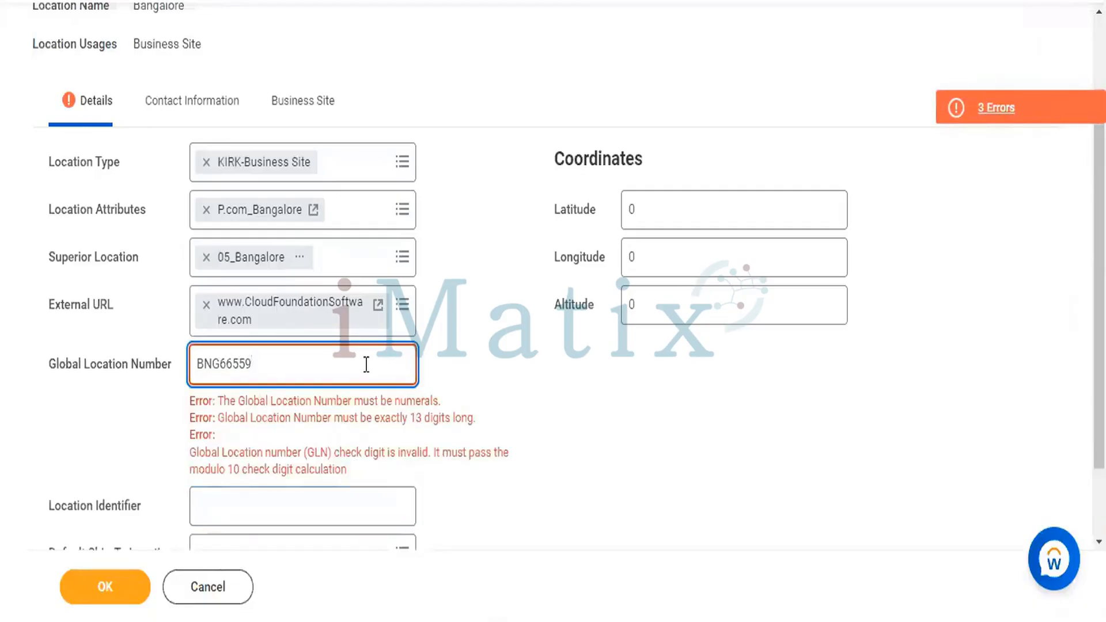
pyautogui.write('0665588')
pyautogui.click(593, 403)
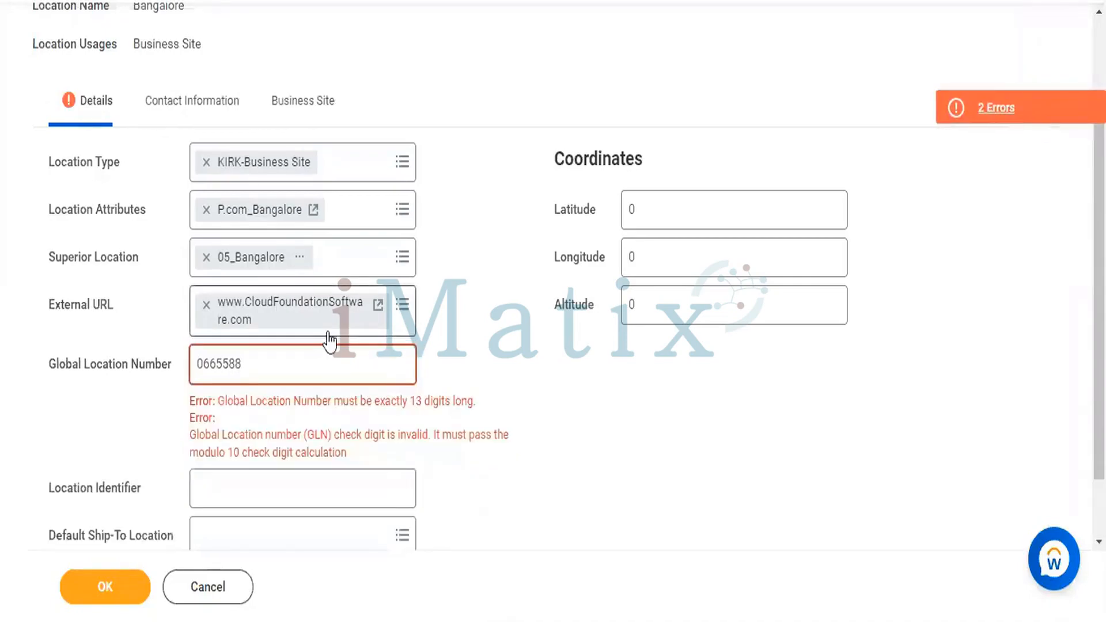
pyautogui.click(348, 357)
pyautogui.press('BackSpace')
pyautogui.press('BackSpace')
pyautogui.press('BackSpace')
pyautogui.press('BackSpace')
pyautogui.press('BackSpace')
pyautogui.press('BackSpace')
pyautogui.press('BackSpace')
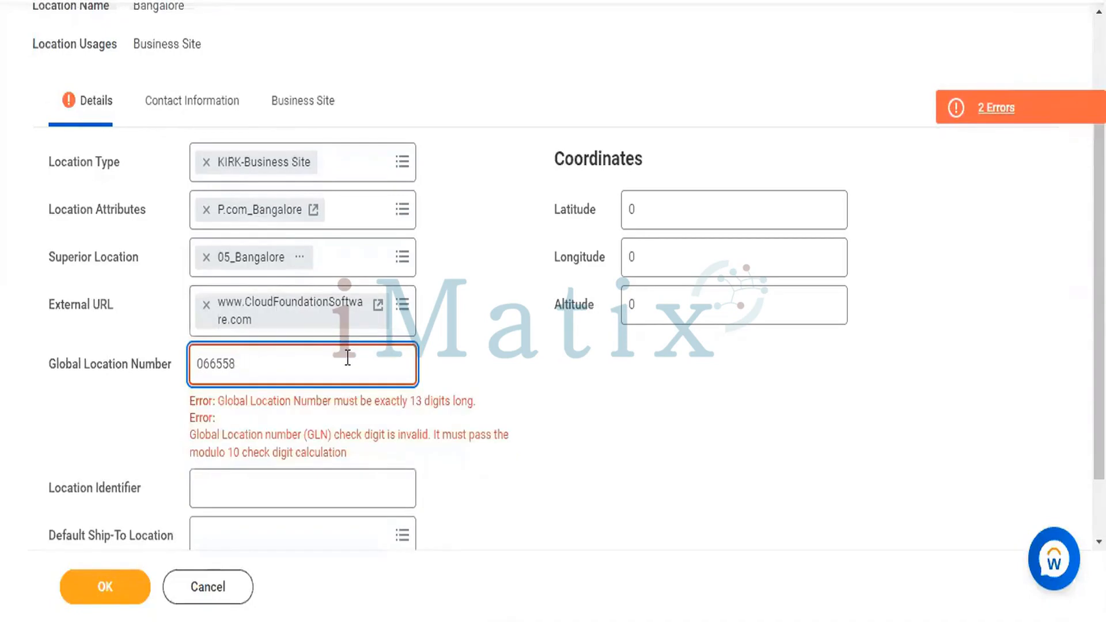
pyautogui.write('1234567891123')
# - Validate the 13-digit Global Location Number and retry with its last digit removed
pyautogui.click(535, 387)
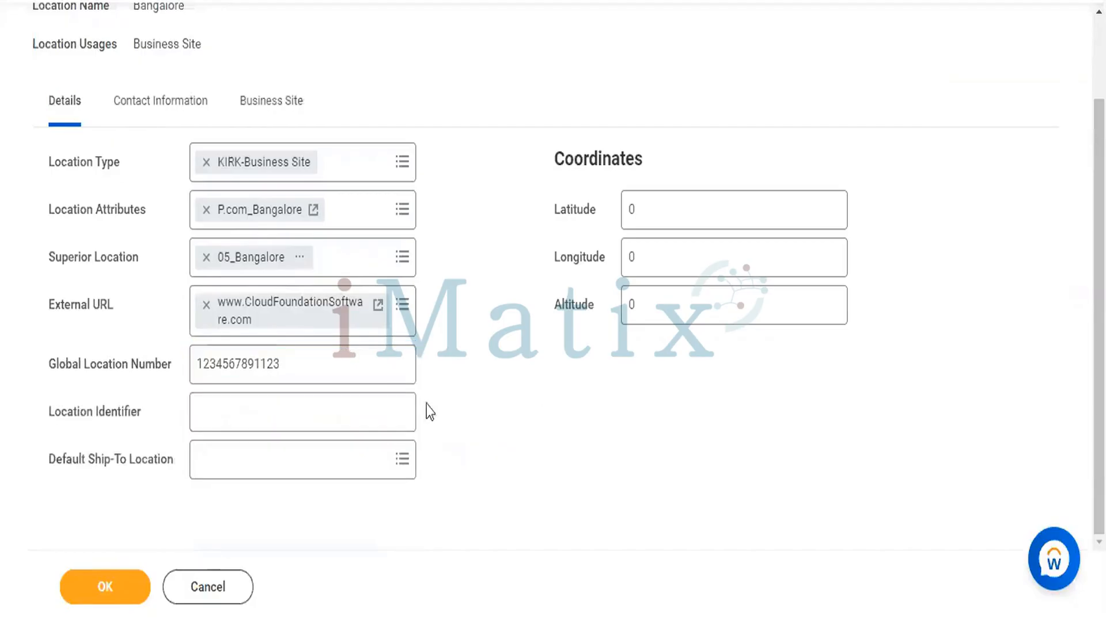
pyautogui.click(349, 366)
pyautogui.press('BackSpace')
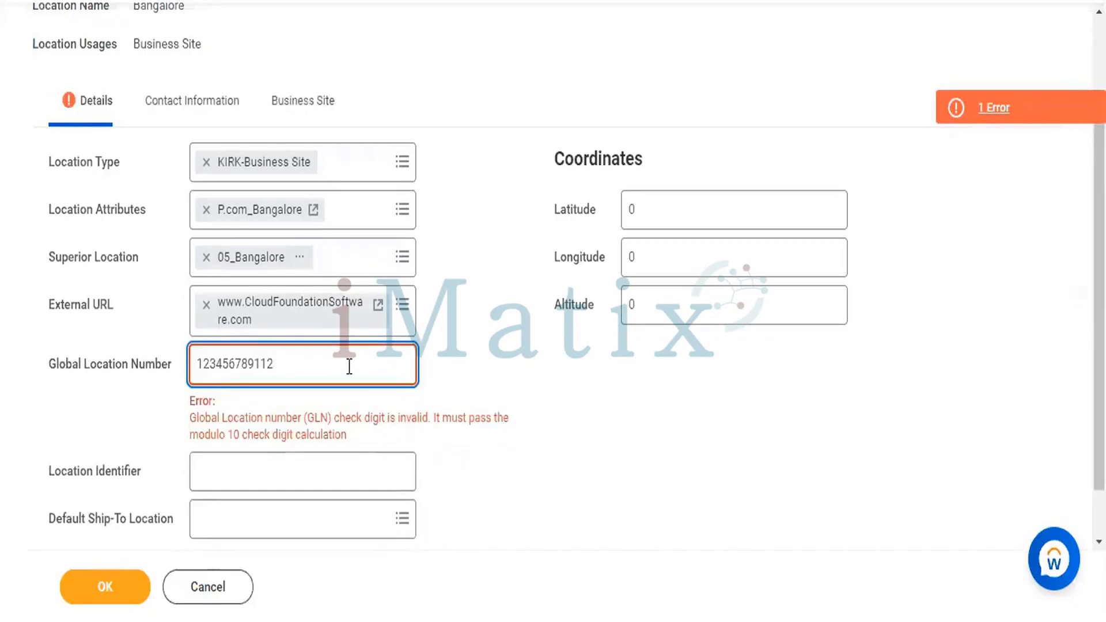
pyautogui.click(605, 448)
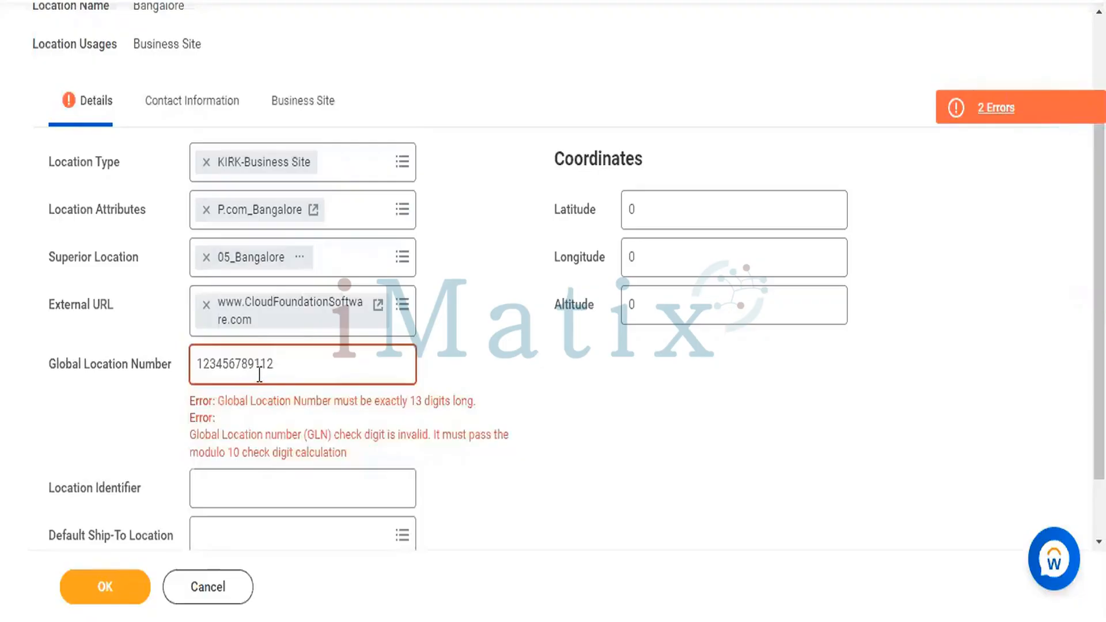
pyautogui.click(280, 368)
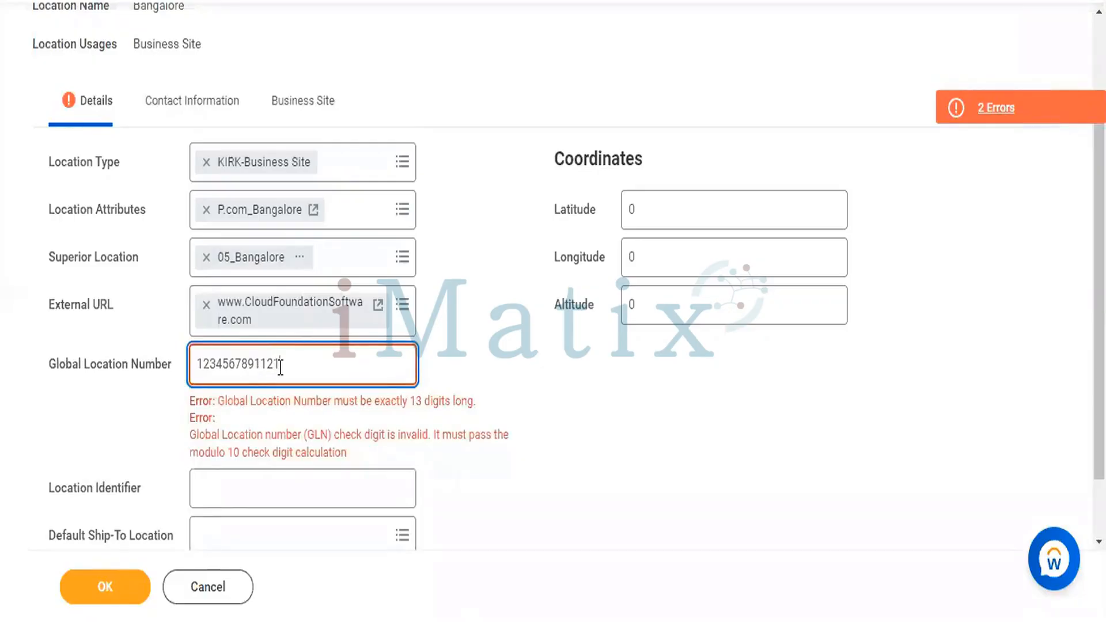
pyautogui.click(560, 418)
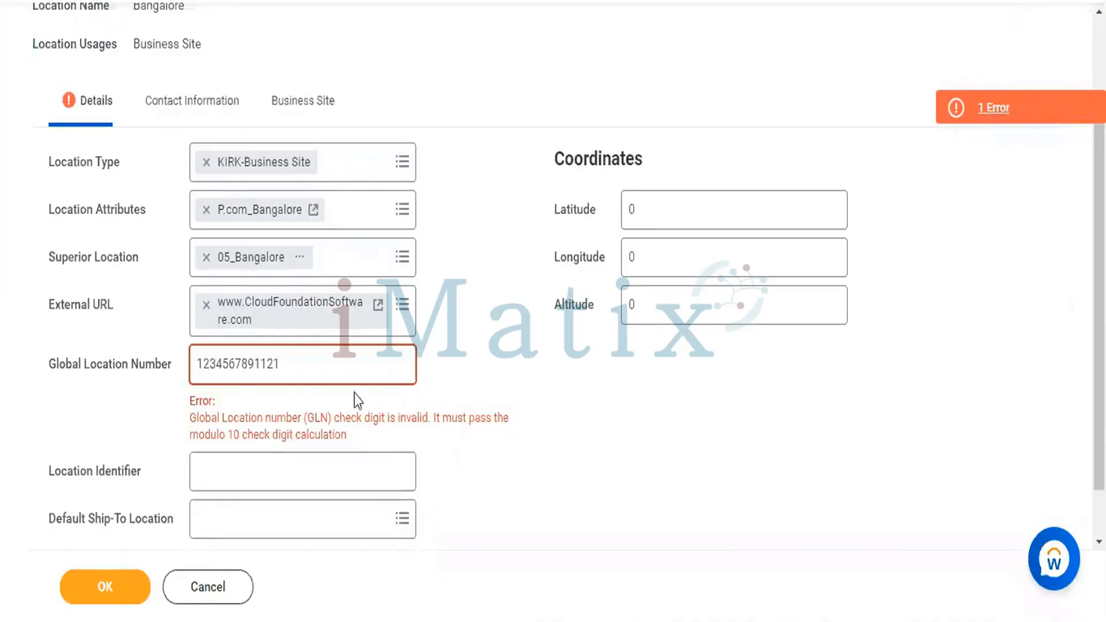
# - Erase the Global Location Number entirely so the check-digit error clears
pyautogui.click(200, 359)
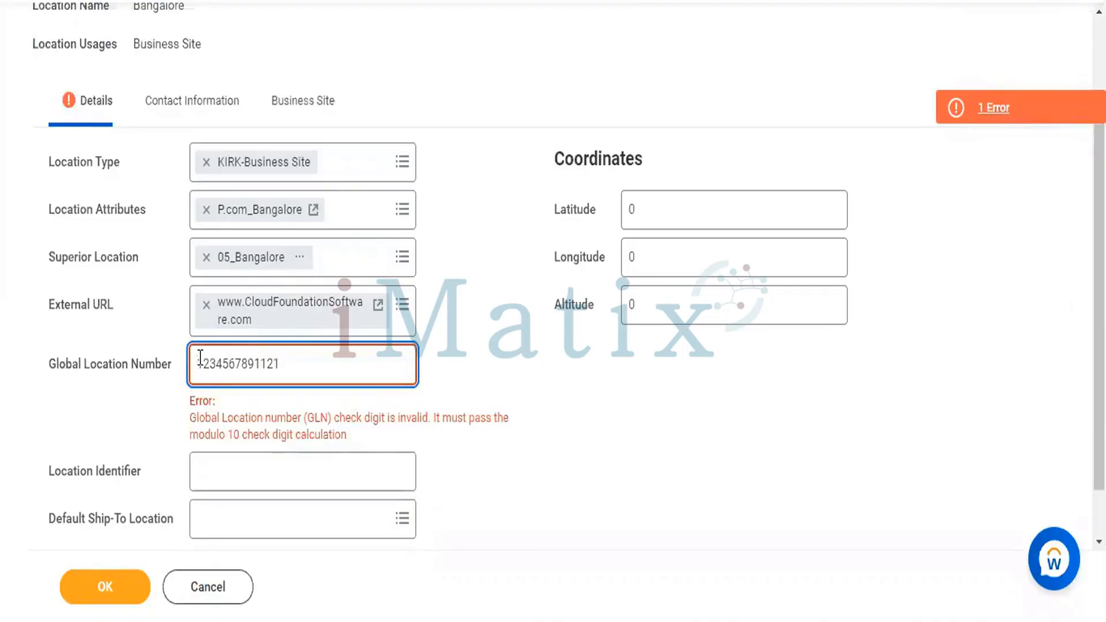
pyautogui.click(298, 354)
pyautogui.press('BackSpace')
pyautogui.press('BackSpace')
pyautogui.press('BackSpace')
pyautogui.press('BackSpace')
pyautogui.press('BackSpace')
pyautogui.press('BackSpace')
pyautogui.press('BackSpace')
pyautogui.press('BackSpace')
pyautogui.press('BackSpace')
pyautogui.press('BackSpace')
pyautogui.press('BackSpace')
pyautogui.press('BackSpace')
pyautogui.press('BackSpace')
pyautogui.click(526, 373)
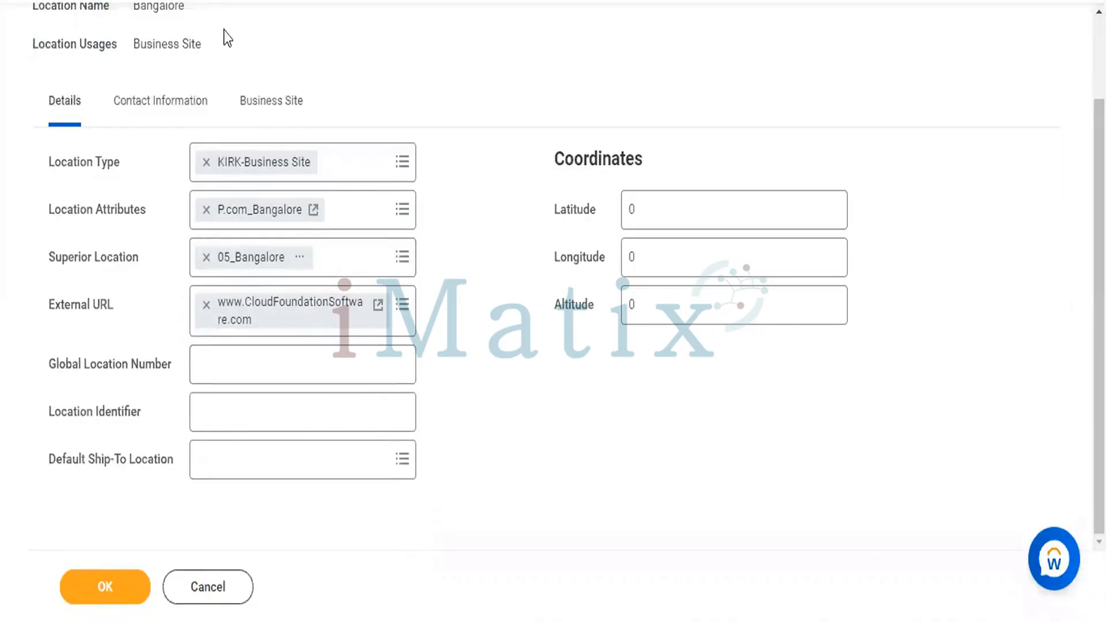
pyautogui.click(233, 359)
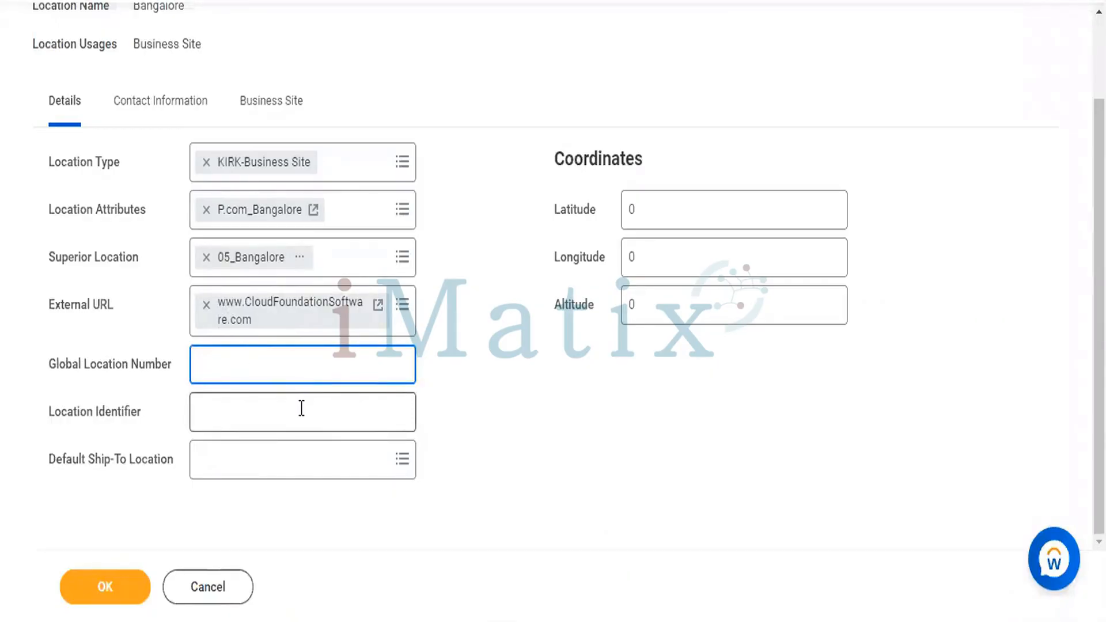
pyautogui.write('0.')
pyautogui.press('BackSpace')
pyautogui.press('BackSpace')
pyautogui.write('13')
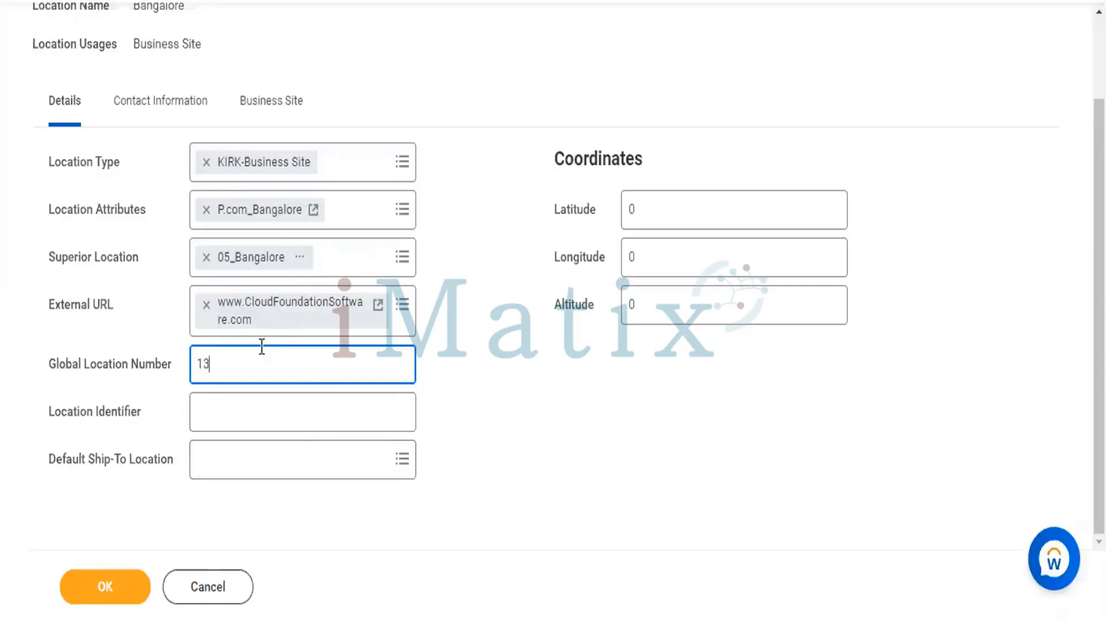
pyautogui.press('BackSpace')
pyautogui.press('BackSpace')
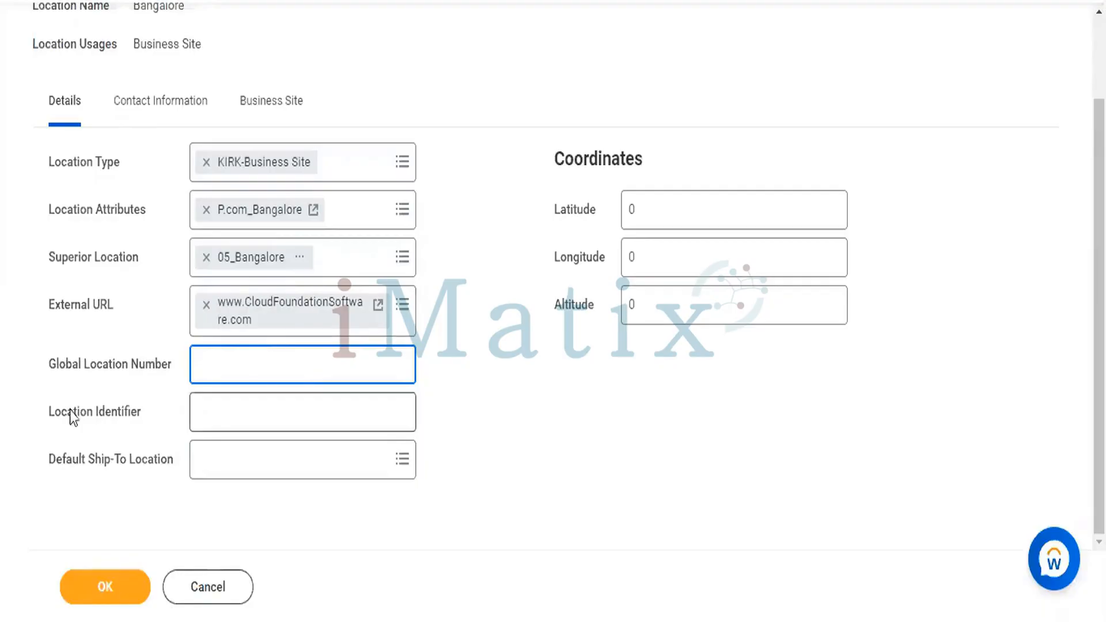
pyautogui.click(423, 403)
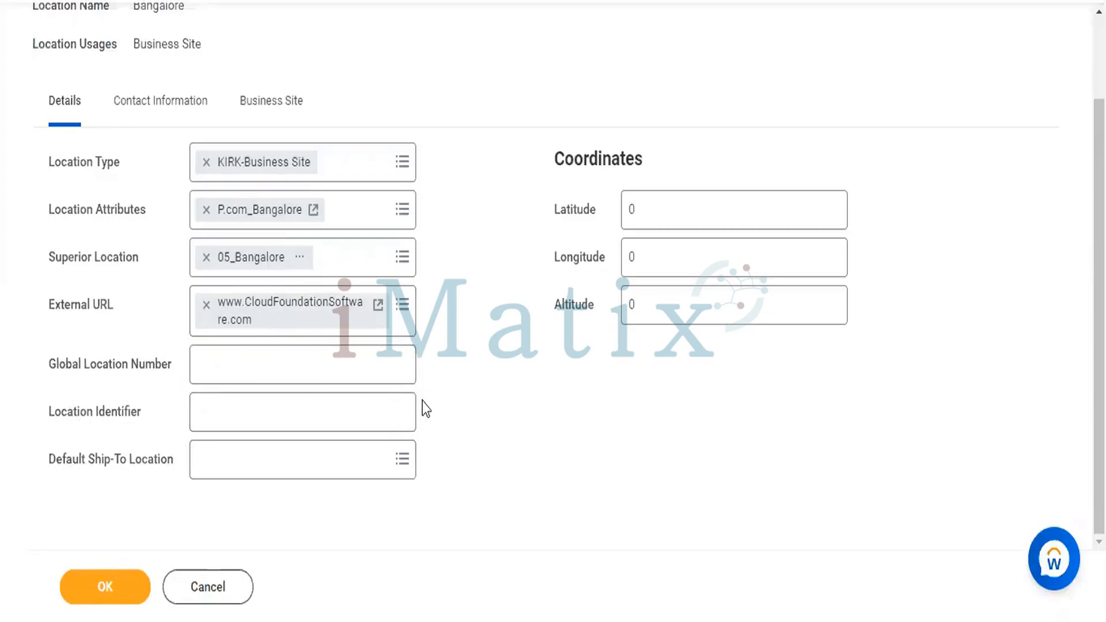
pyautogui.click(352, 407)
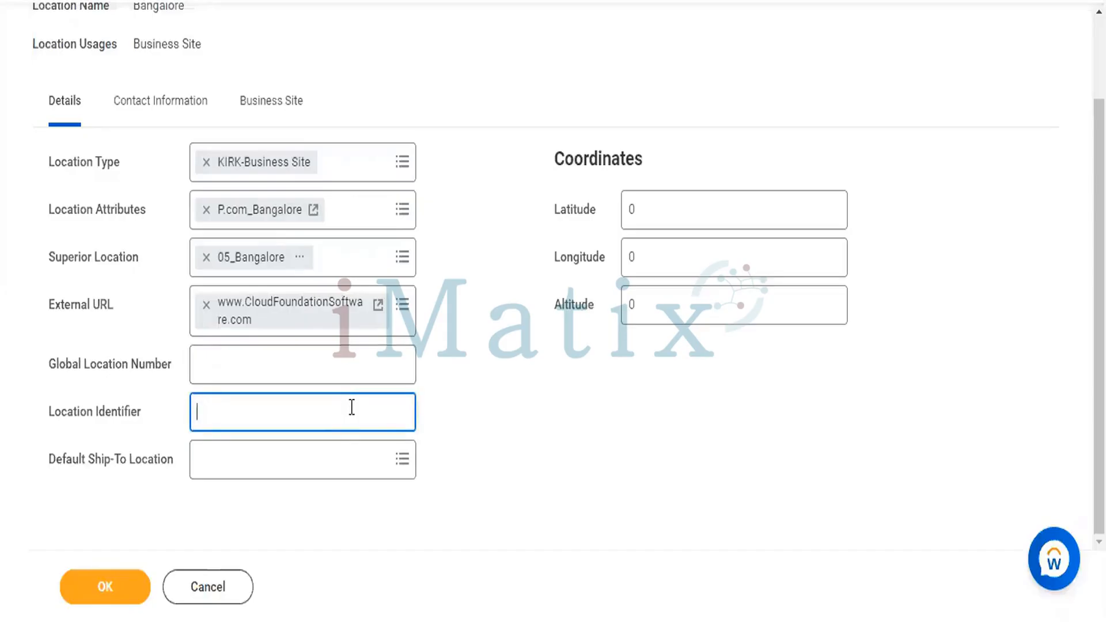
# - Enter BNG as Location Identifier and bangalore01 as Default Ship-To Location
pyautogui.write('BNG')
pyautogui.click(382, 456)
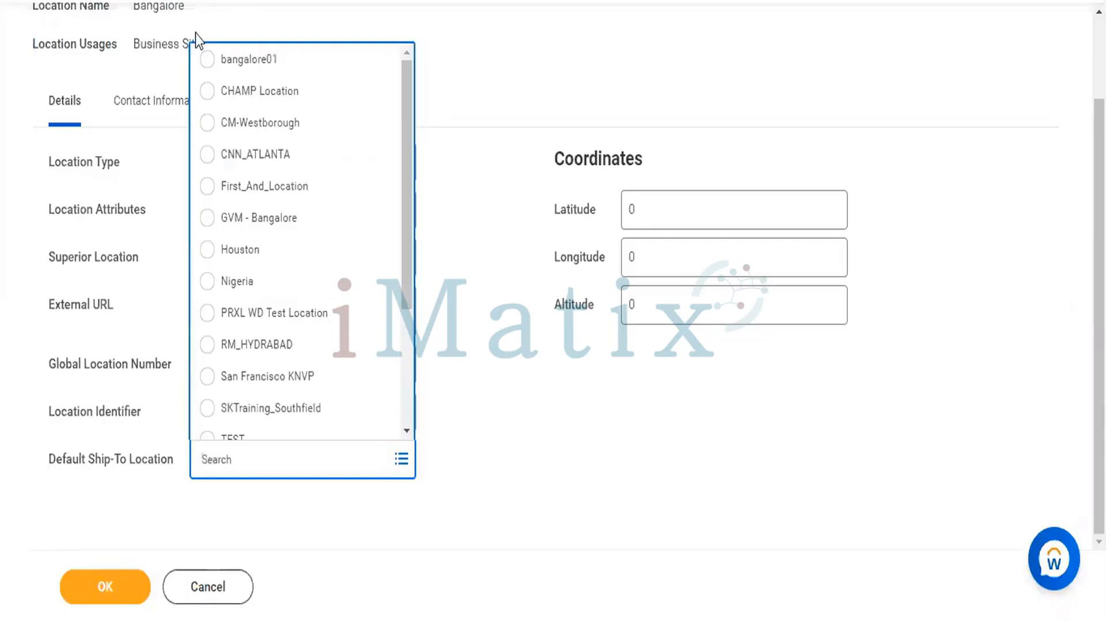
pyautogui.click(207, 60)
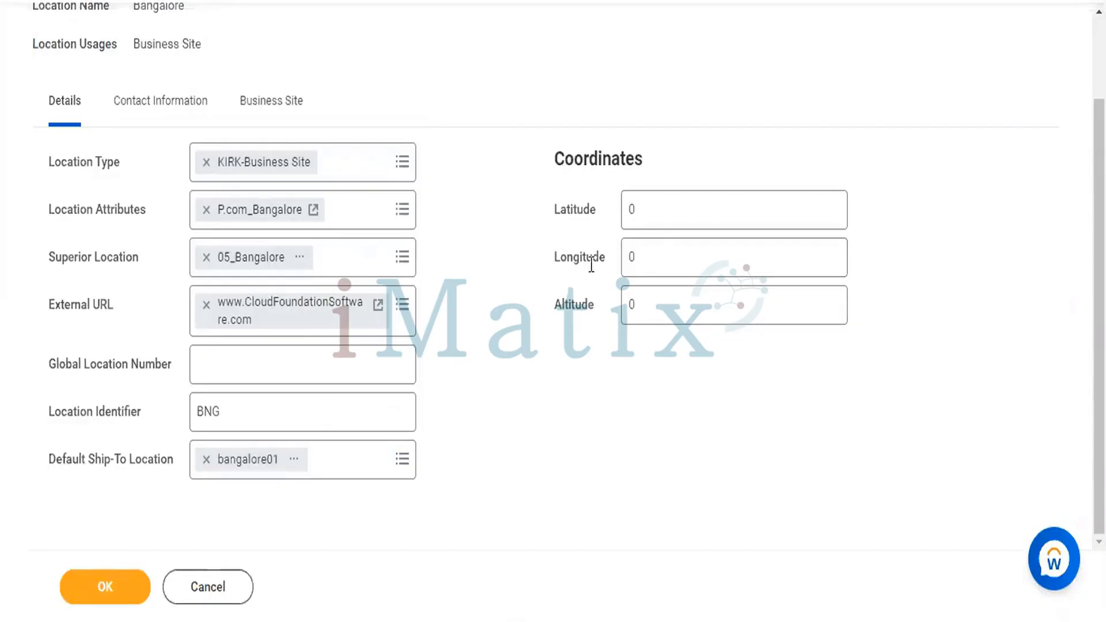
# - Leave Latitude, Longitude and Altitude all at 0
pyautogui.scroll(1, 509, 237)
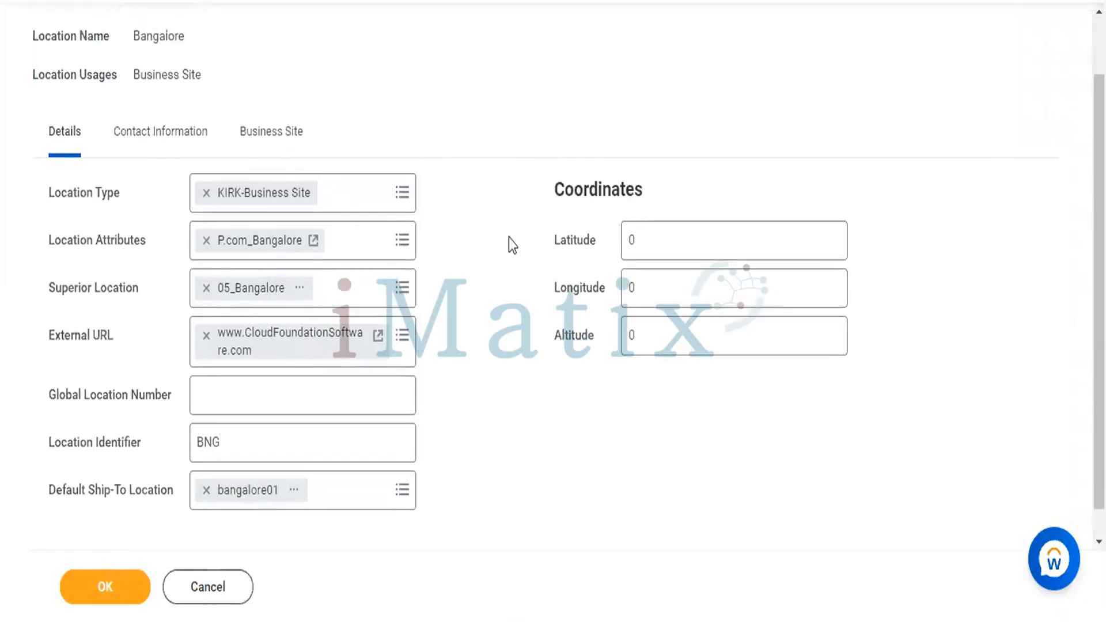
pyautogui.click(669, 252)
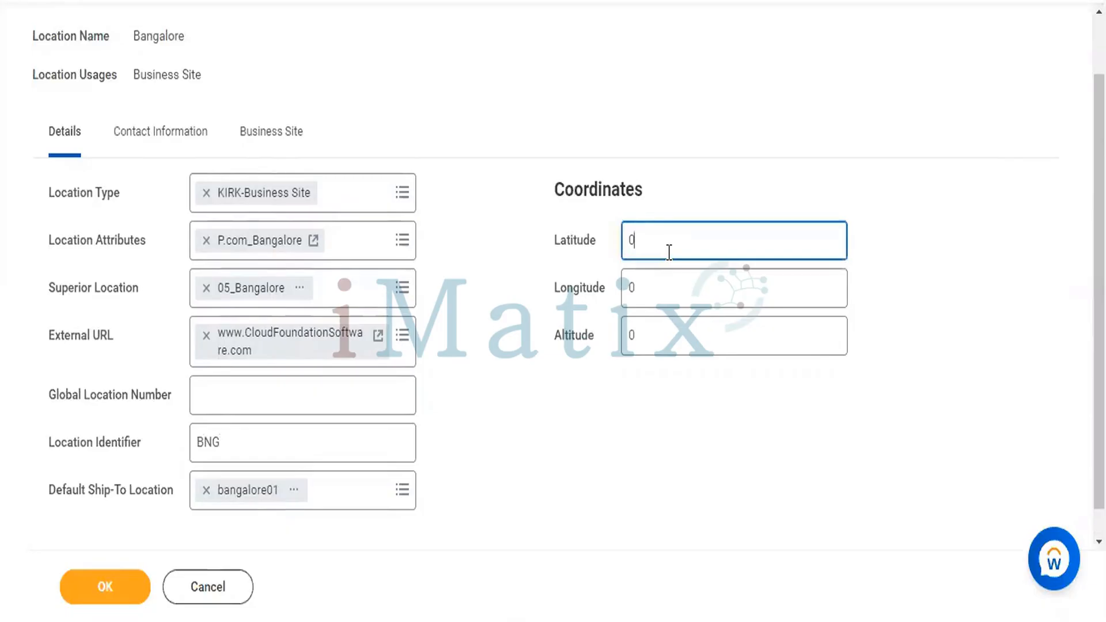
pyautogui.click(653, 288)
pyautogui.click(657, 330)
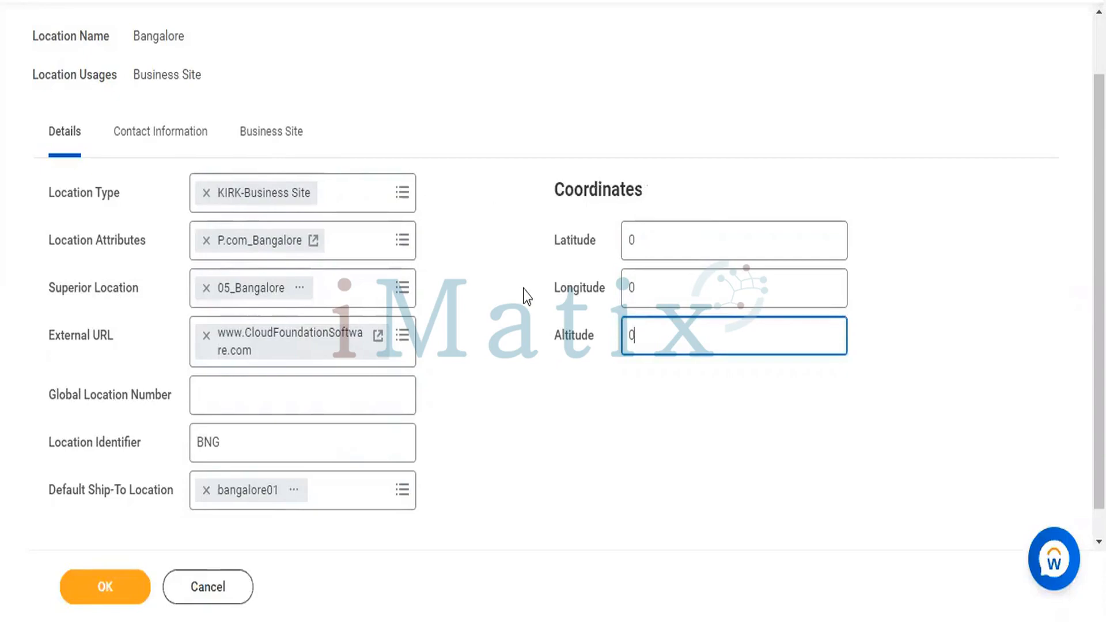
pyautogui.scroll(1, 526, 297)
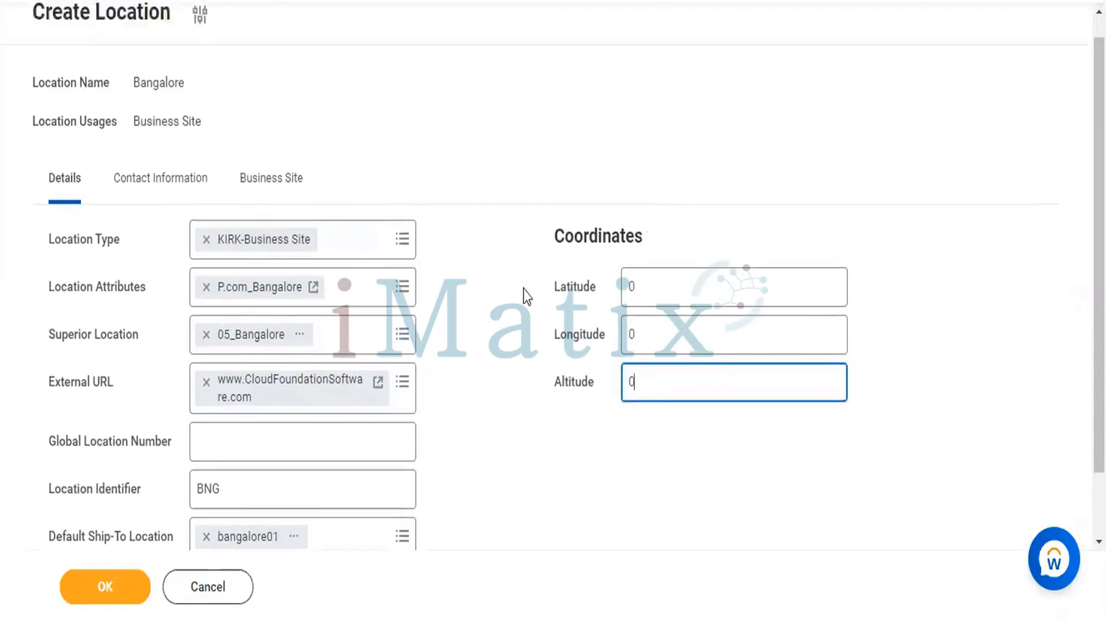
pyautogui.scroll(1, 526, 296)
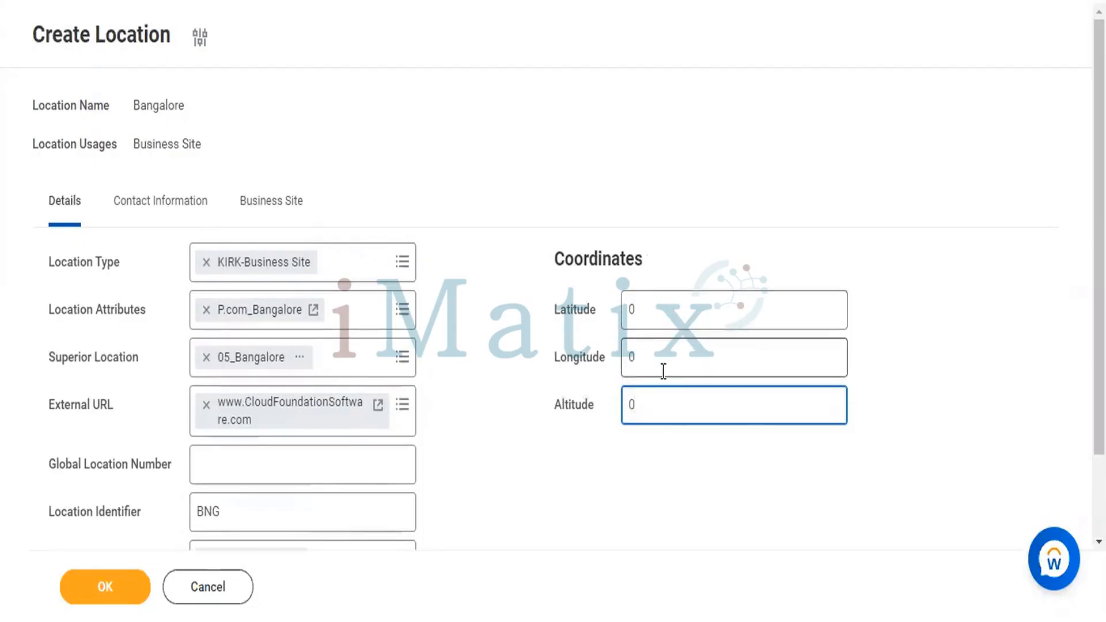
pyautogui.click(514, 338)
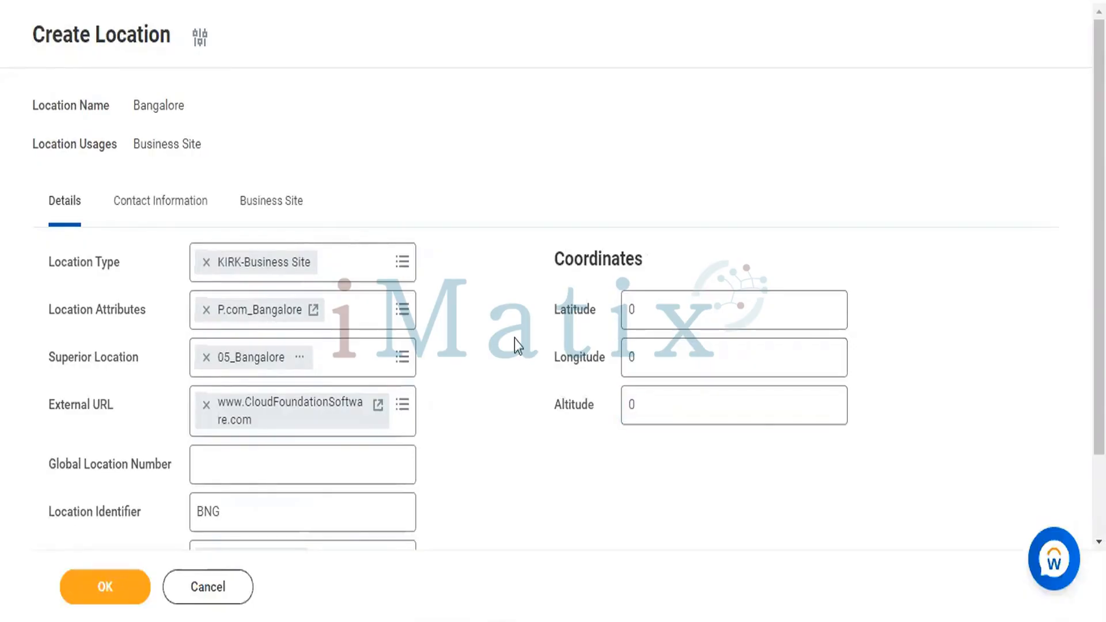
# - Add a phone number to the location with country code India (+91)
pyautogui.click(163, 204)
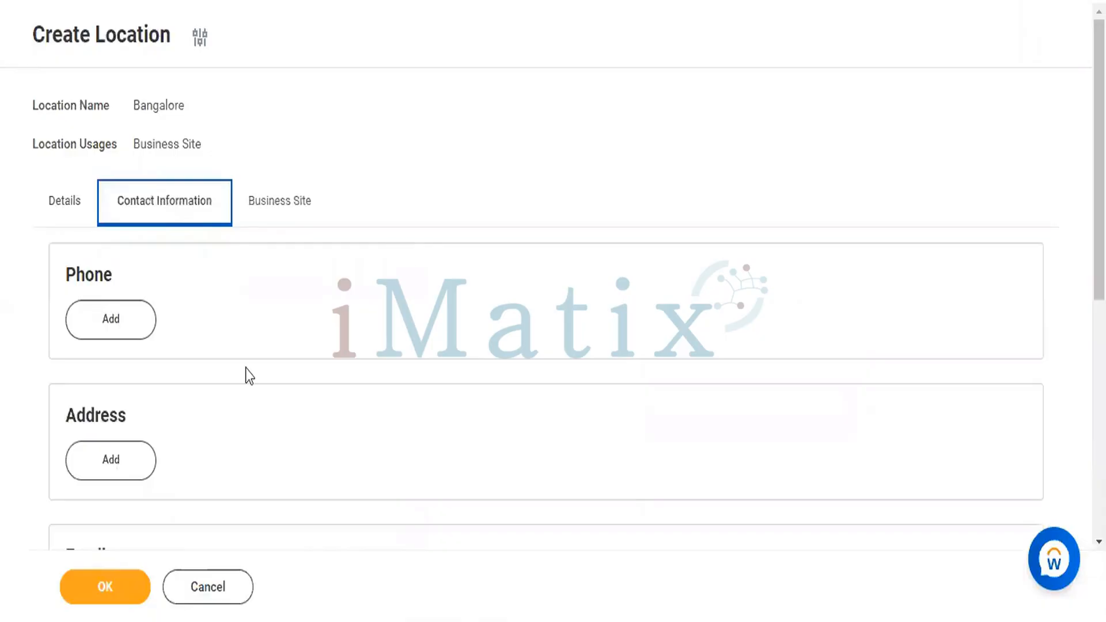
pyautogui.click(88, 326)
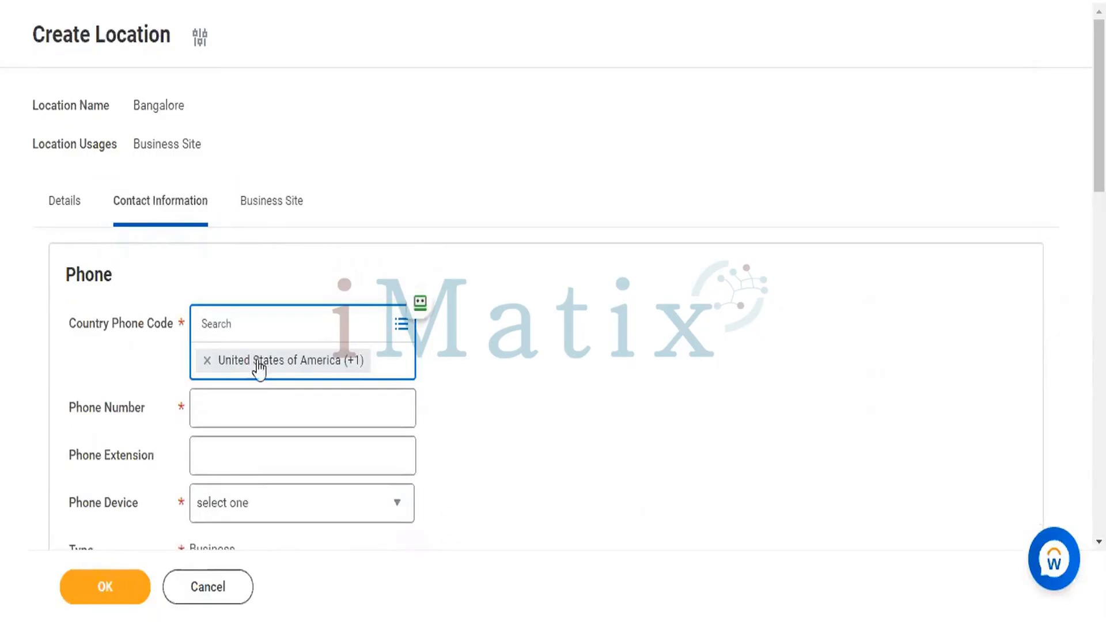
pyautogui.click(207, 361)
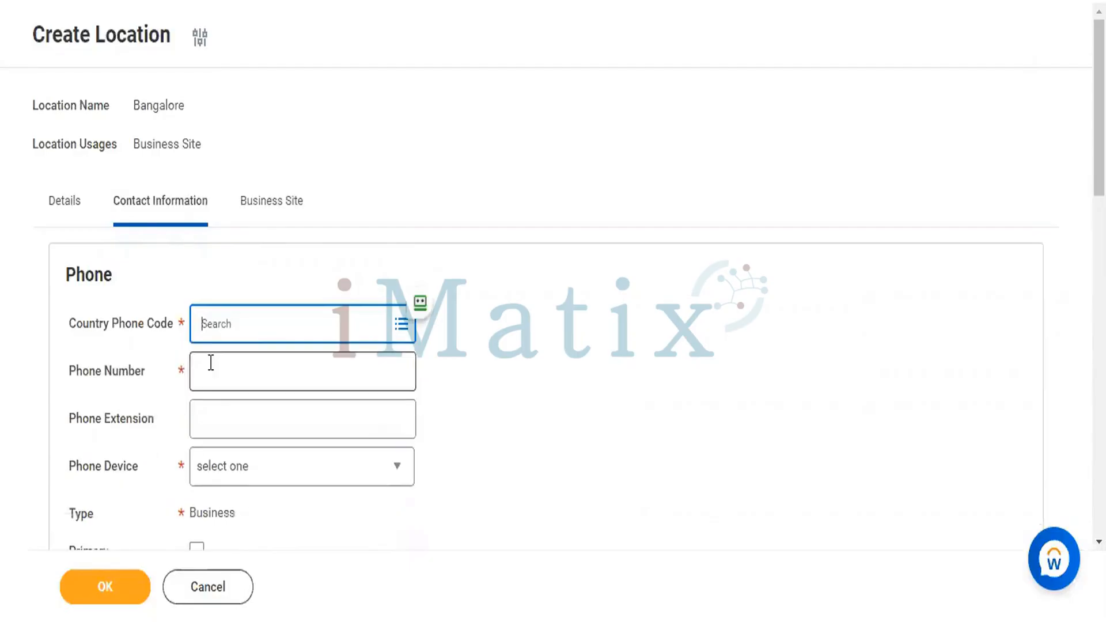
pyautogui.click(255, 344)
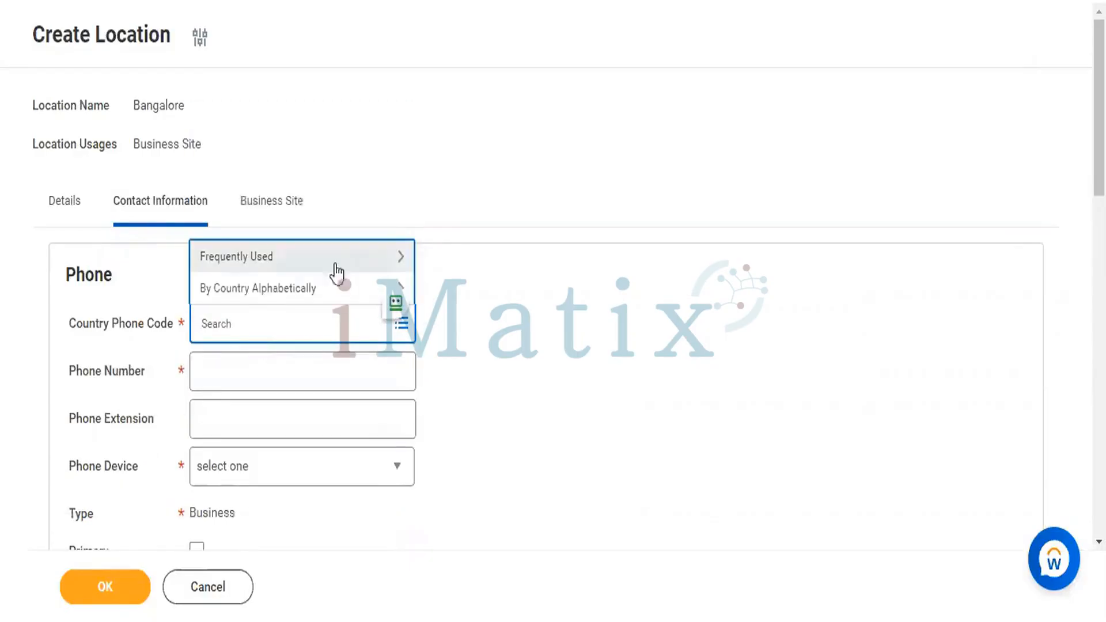
pyautogui.click(252, 258)
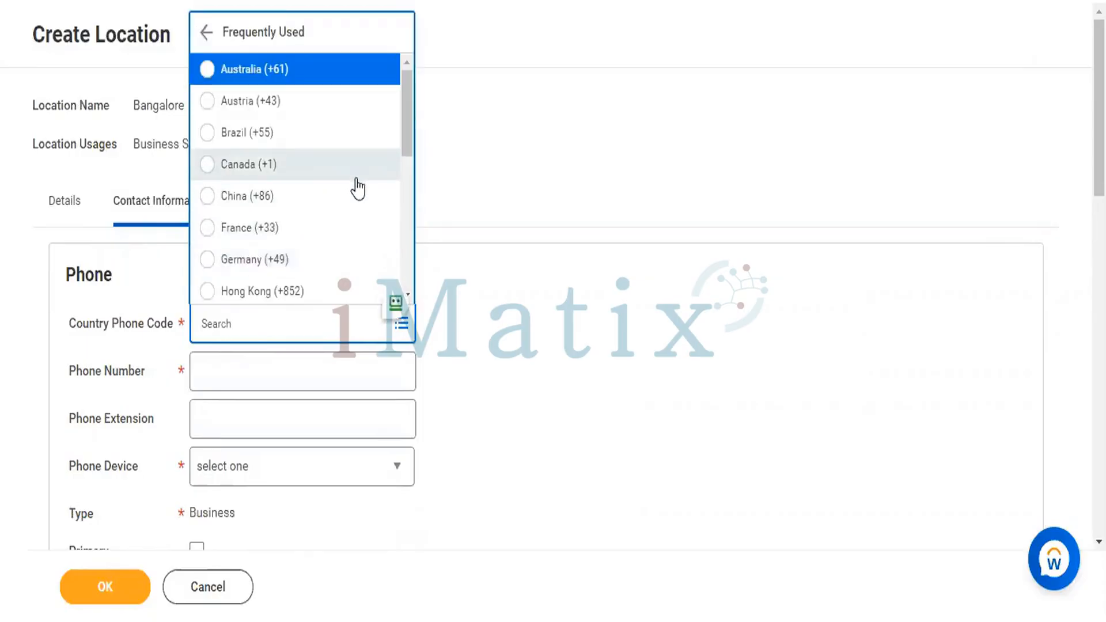
pyautogui.click(252, 321)
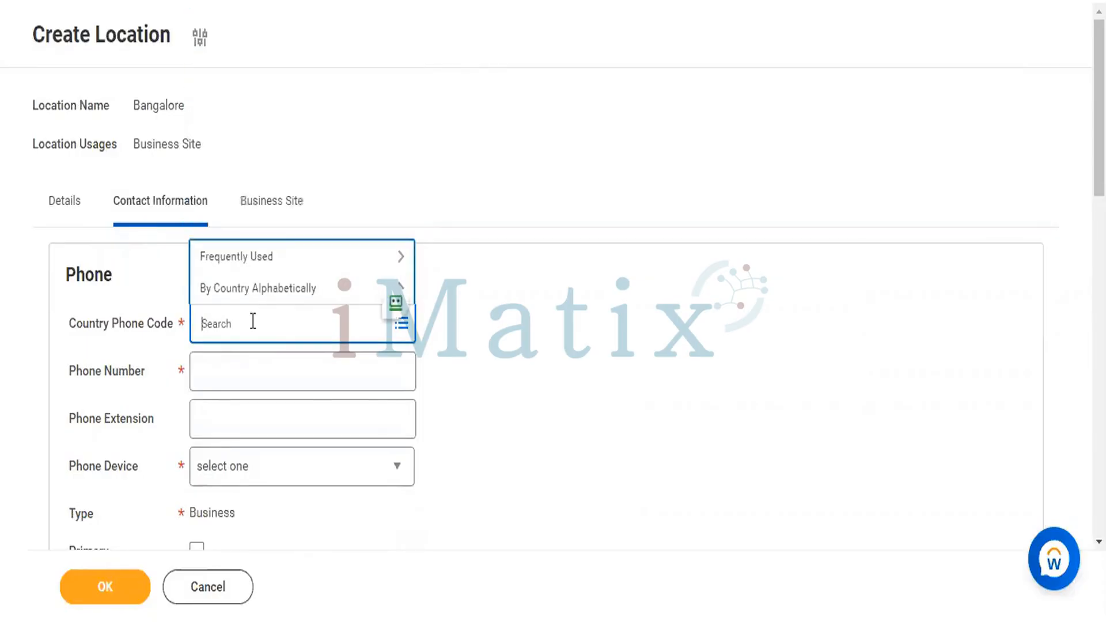
pyautogui.write('IND')
pyautogui.press('Return')
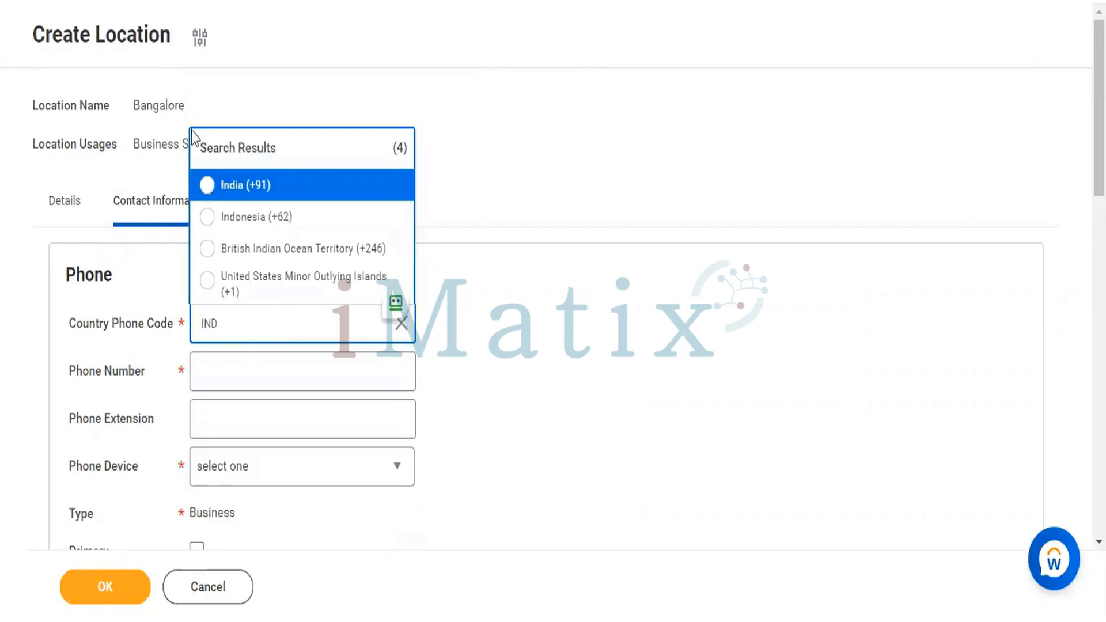
pyautogui.click(207, 185)
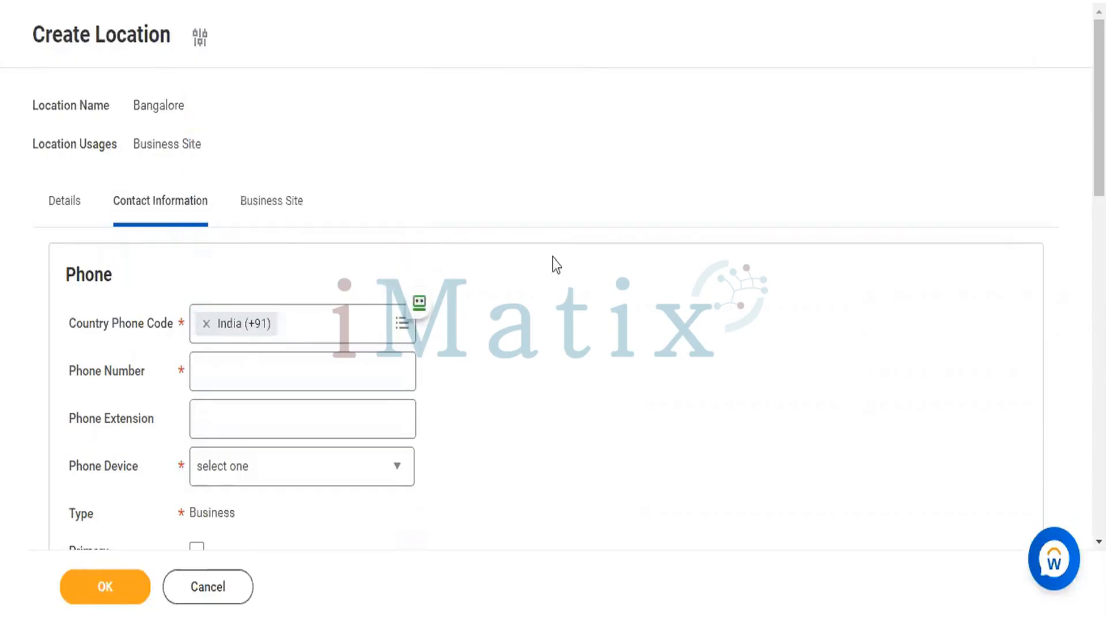
# - Enter the location's phone number with extension 556699
pyautogui.scroll(-2, 552, 257)
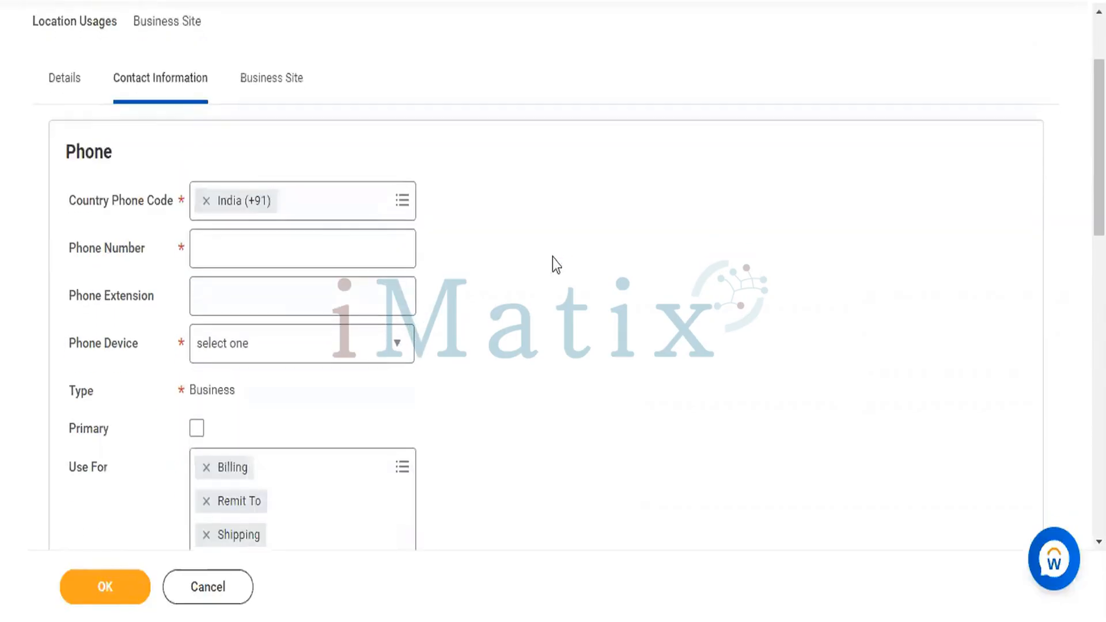
pyautogui.click(367, 245)
pyautogui.scroll(-2, 652, 284)
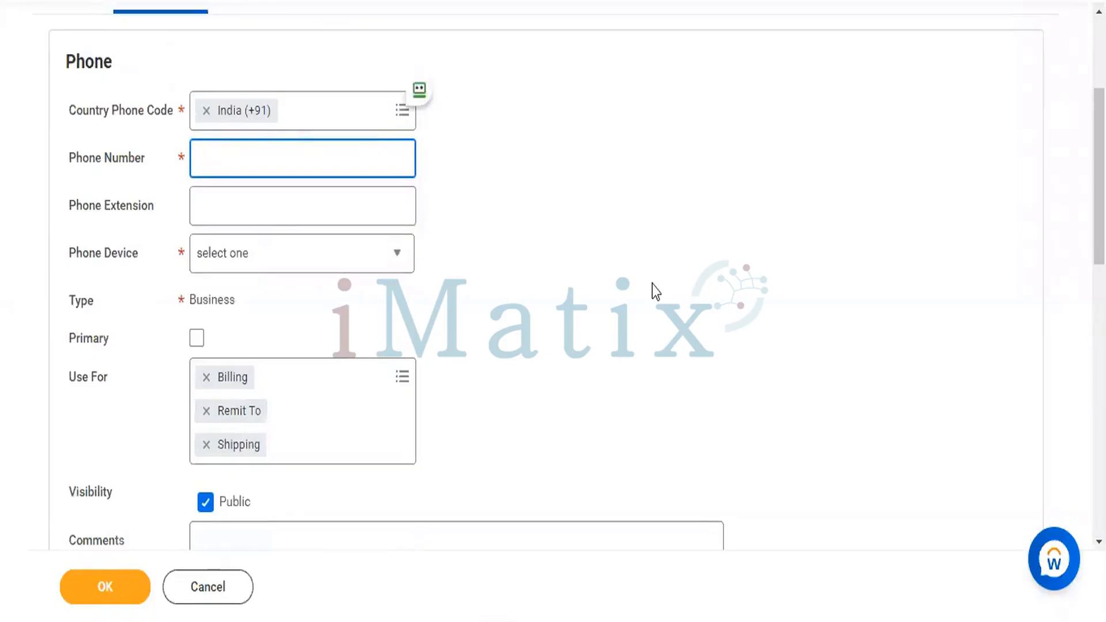
pyautogui.hotkey('ctrl', 'v')
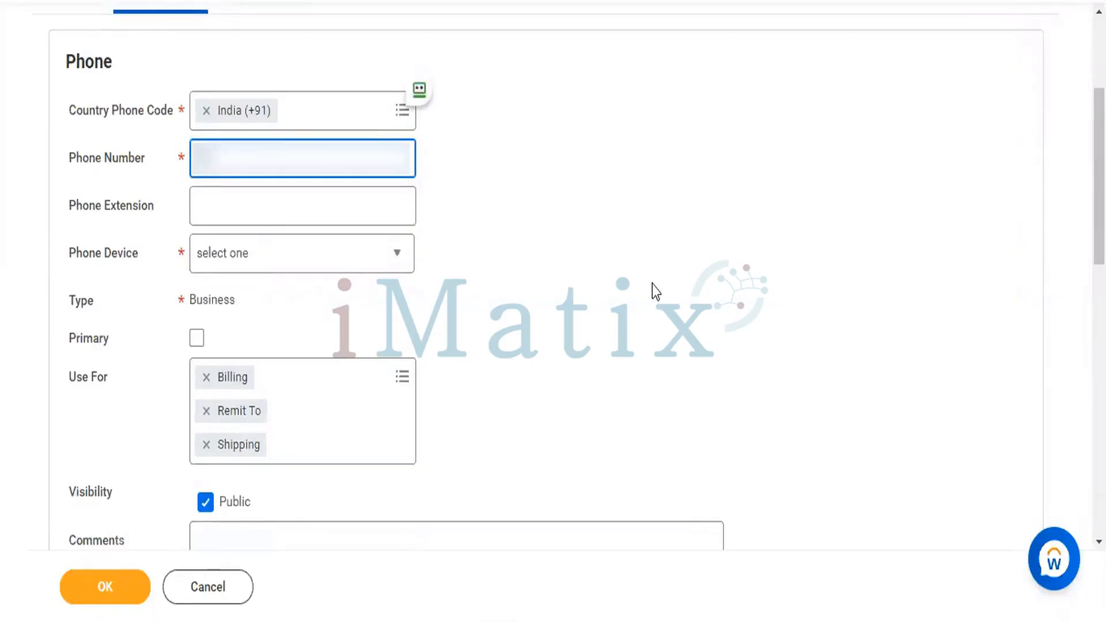
pyautogui.write('9876543')
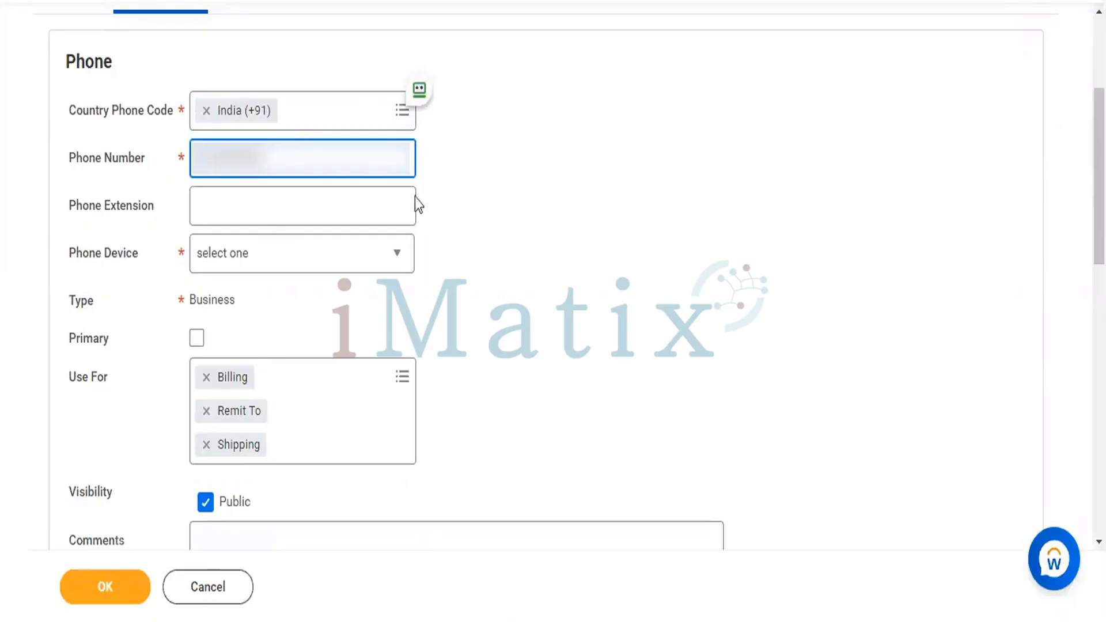
pyautogui.click(387, 199)
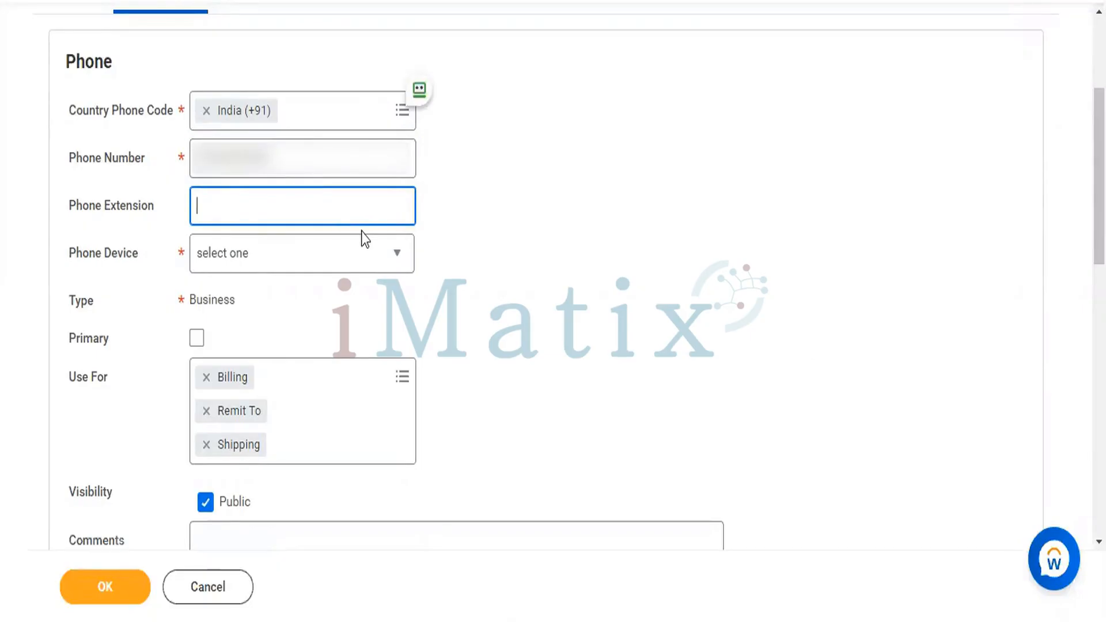
pyautogui.write('556699')
# - Set the phone device type to Mobile
pyautogui.scroll(-2, 447, 267)
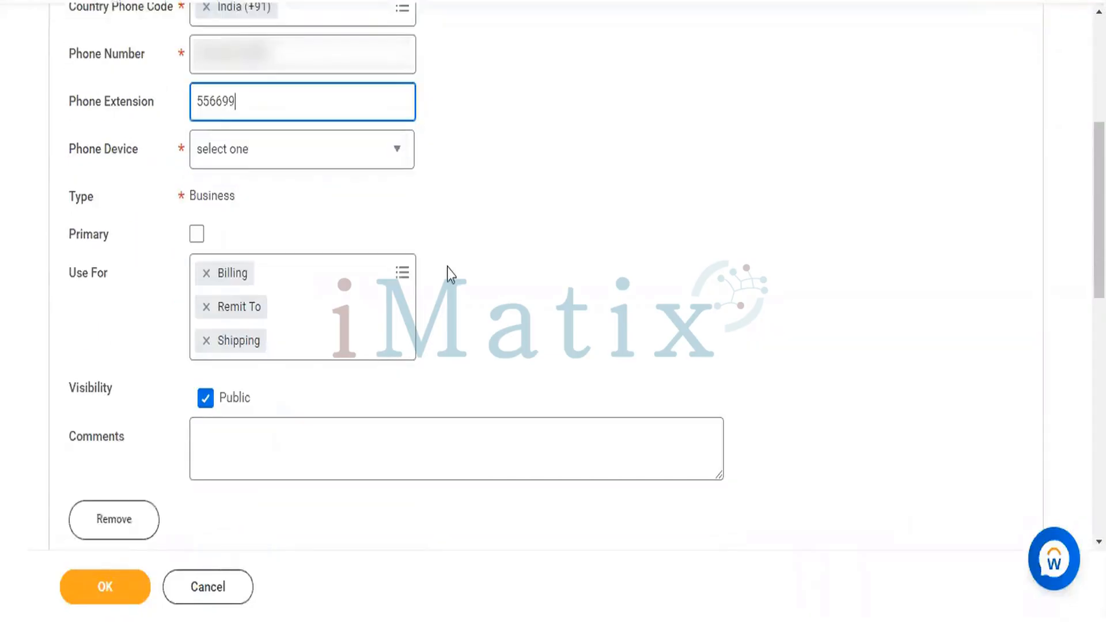
pyautogui.click(366, 153)
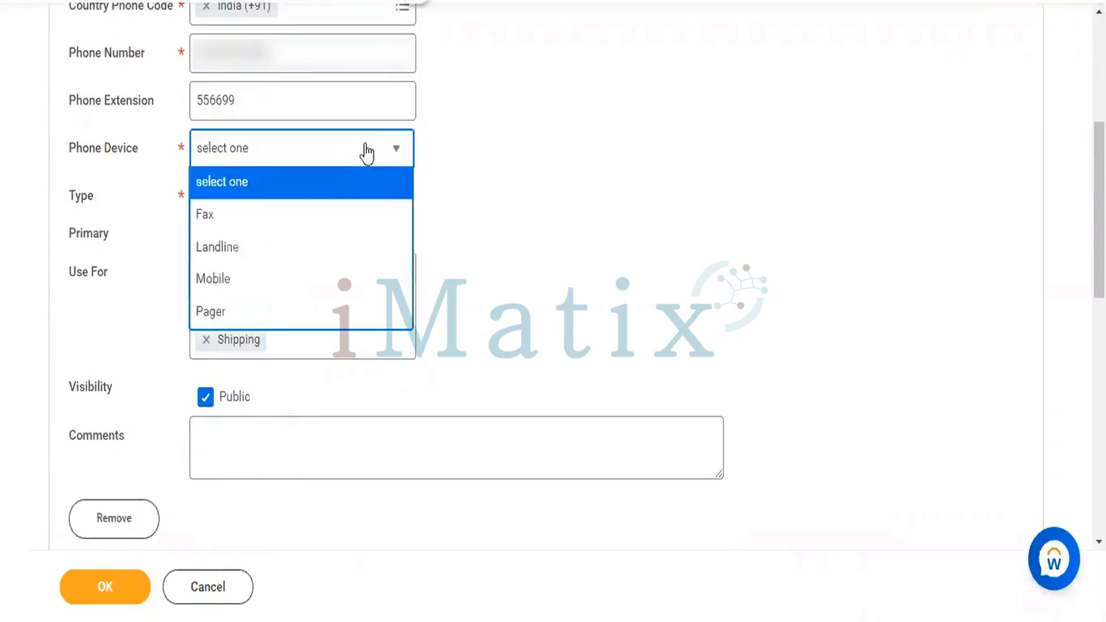
pyautogui.click(255, 282)
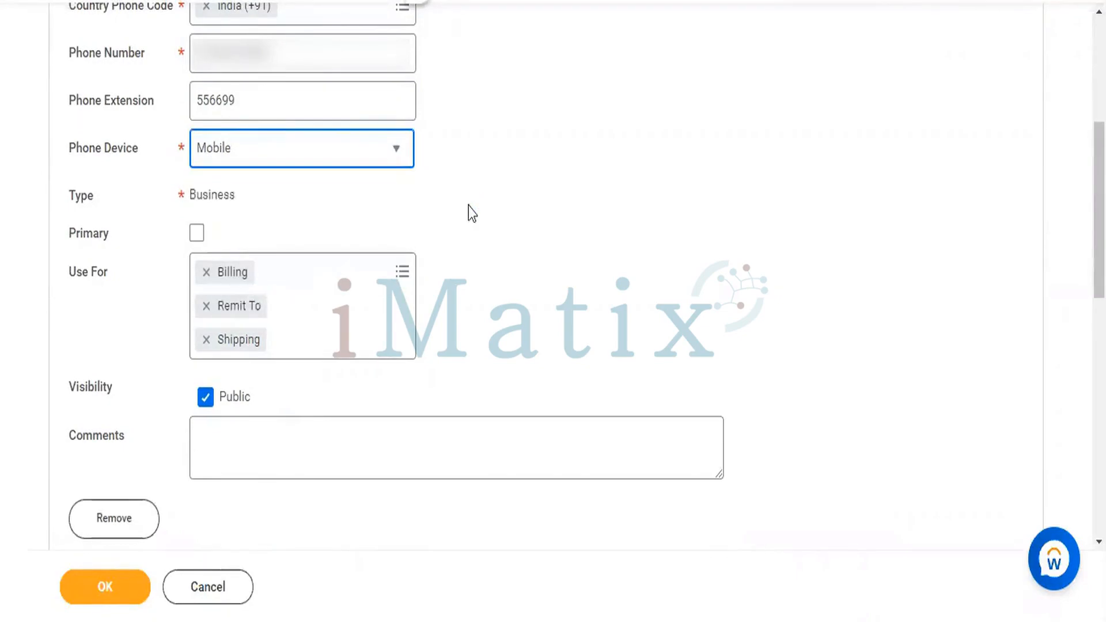
pyautogui.scroll(-1, 469, 207)
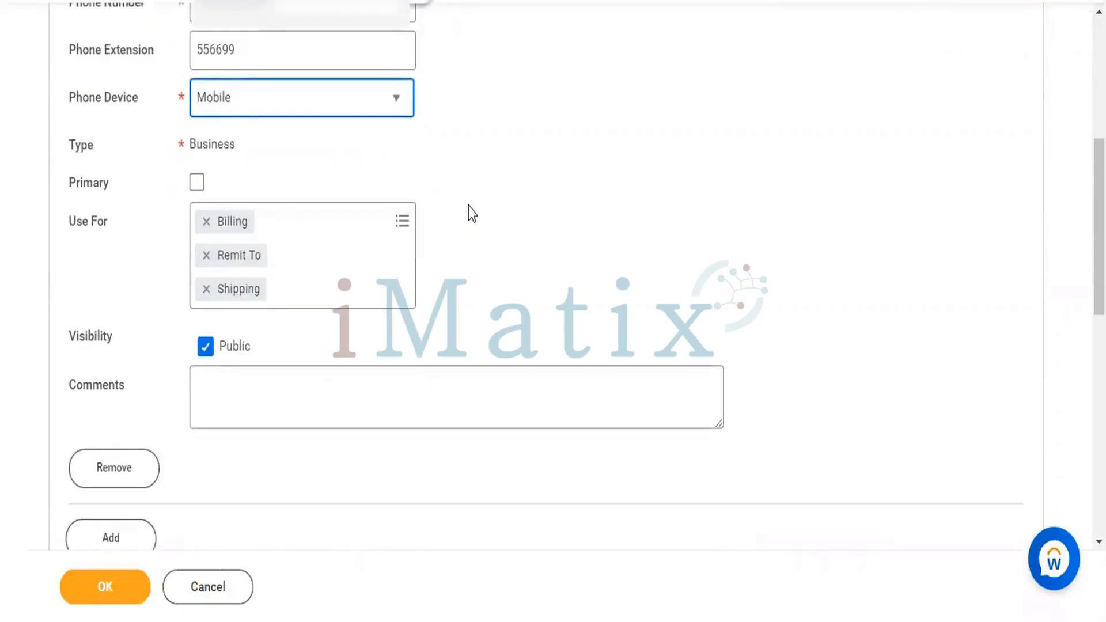
# - Enter 'Body of the email' as the business phone's comment, then move down to Address
pyautogui.scroll(2, 469, 206)
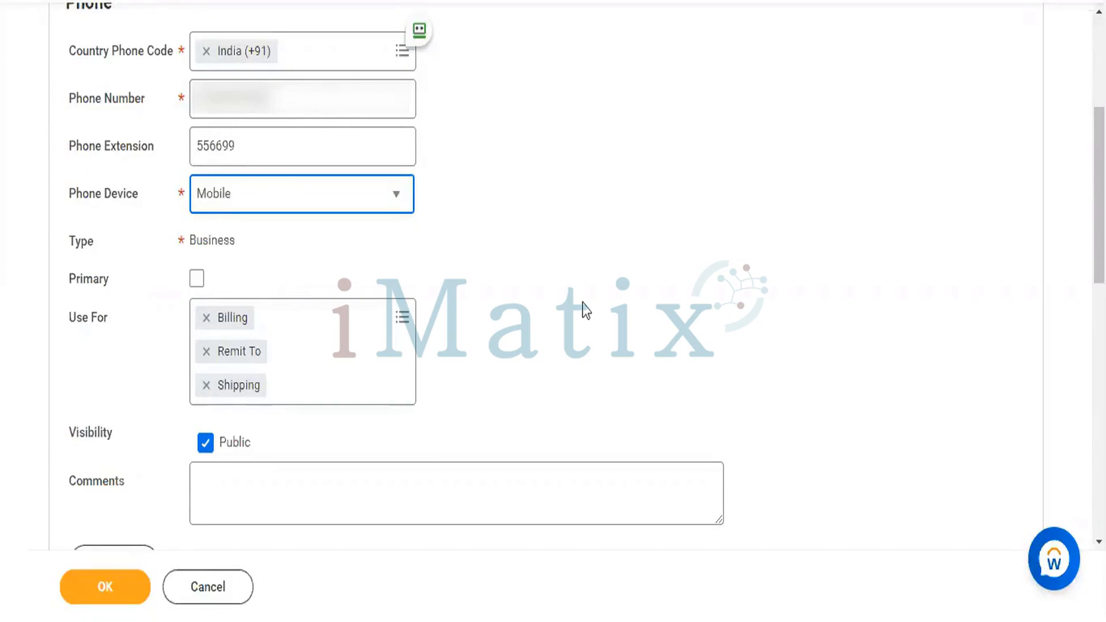
pyautogui.scroll(-5, 582, 303)
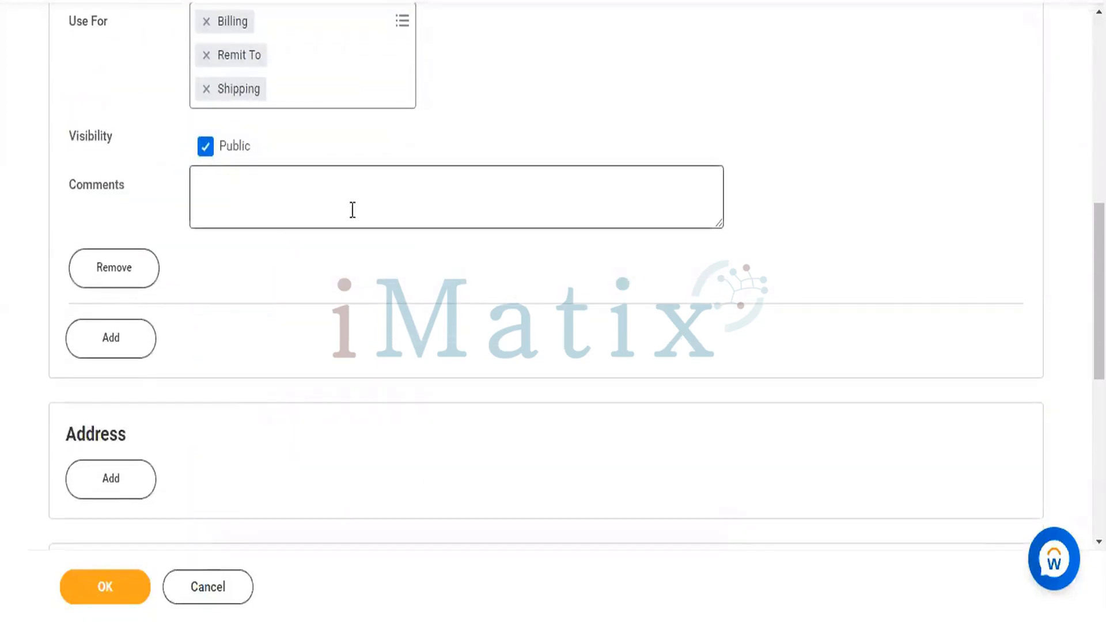
pyautogui.click(352, 209)
pyautogui.scroll(-1, 381, 234)
pyautogui.scroll(8, 530, 150)
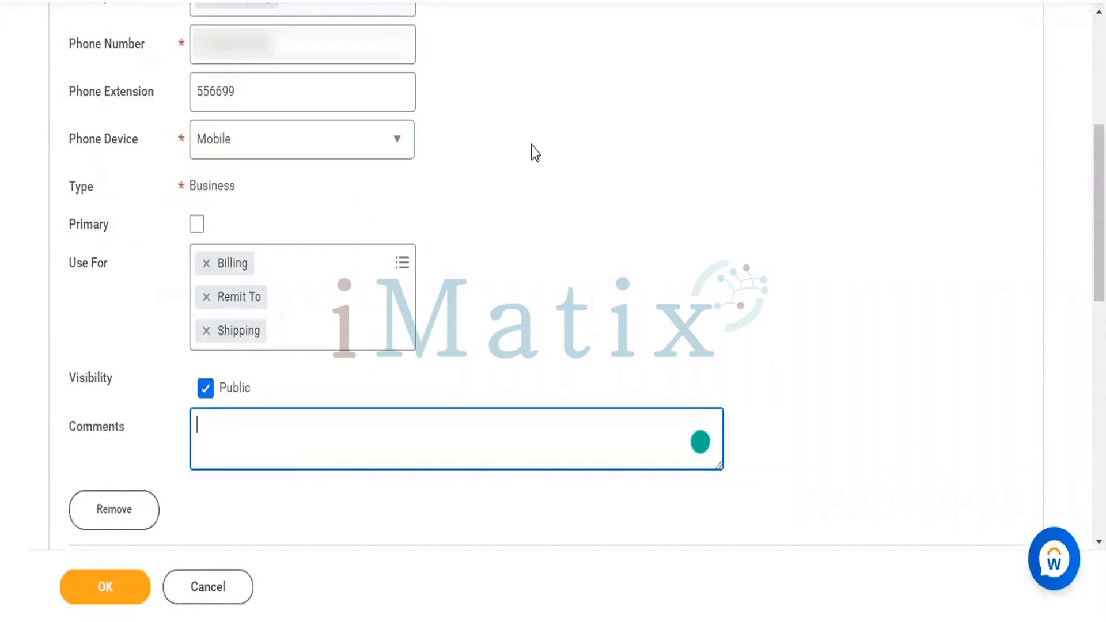
pyautogui.scroll(-3, 533, 152)
pyautogui.scroll(-1, 533, 152)
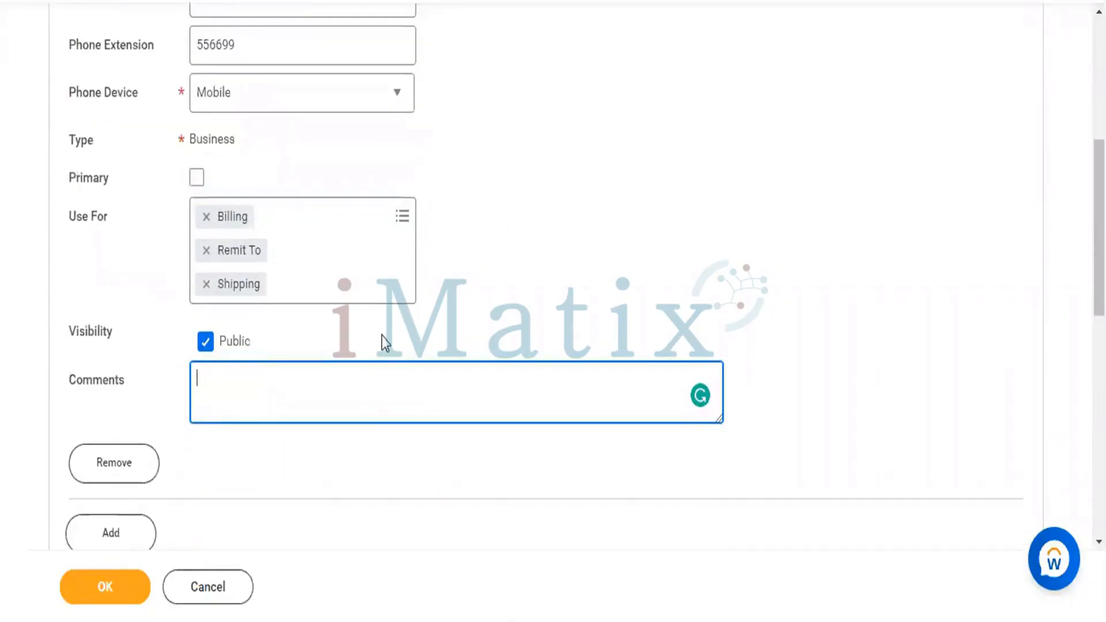
pyautogui.write('Body f')
pyautogui.press('BackSpace')
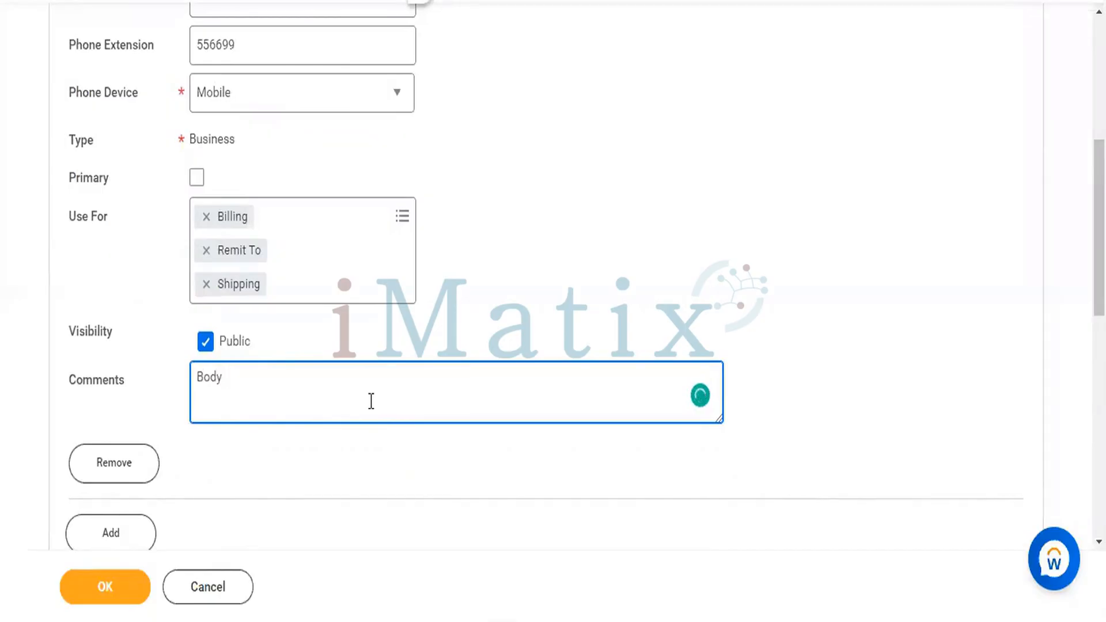
pyautogui.write('of the email')
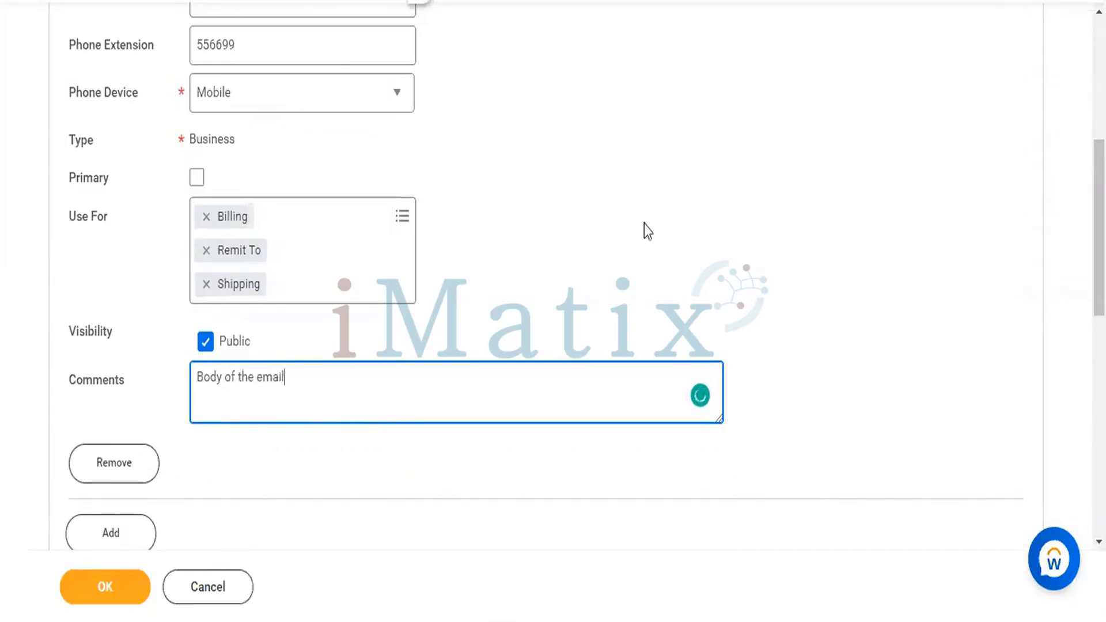
pyautogui.click(644, 223)
pyautogui.scroll(-5, 644, 223)
pyautogui.scroll(-2, 646, 223)
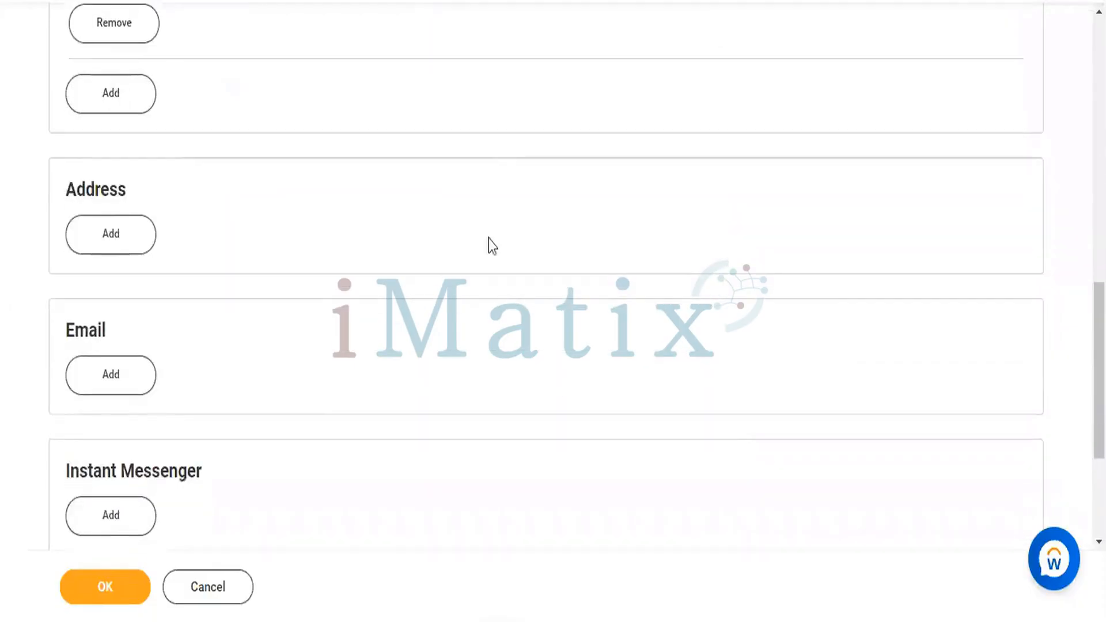
# - Add an address to the location with its country set to India
pyautogui.click(116, 239)
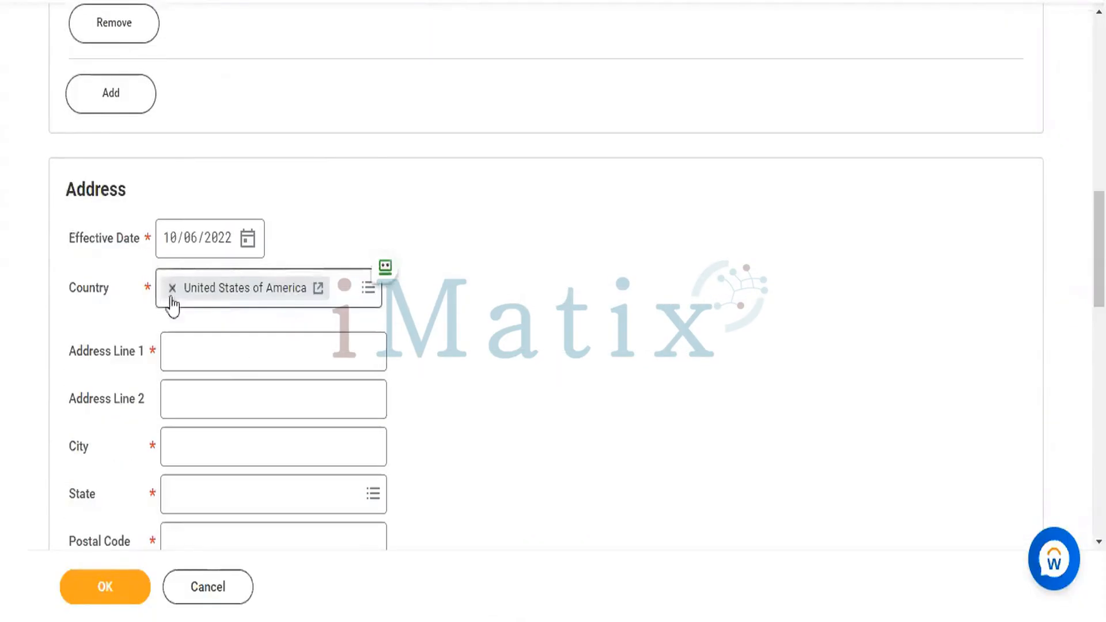
pyautogui.click(172, 290)
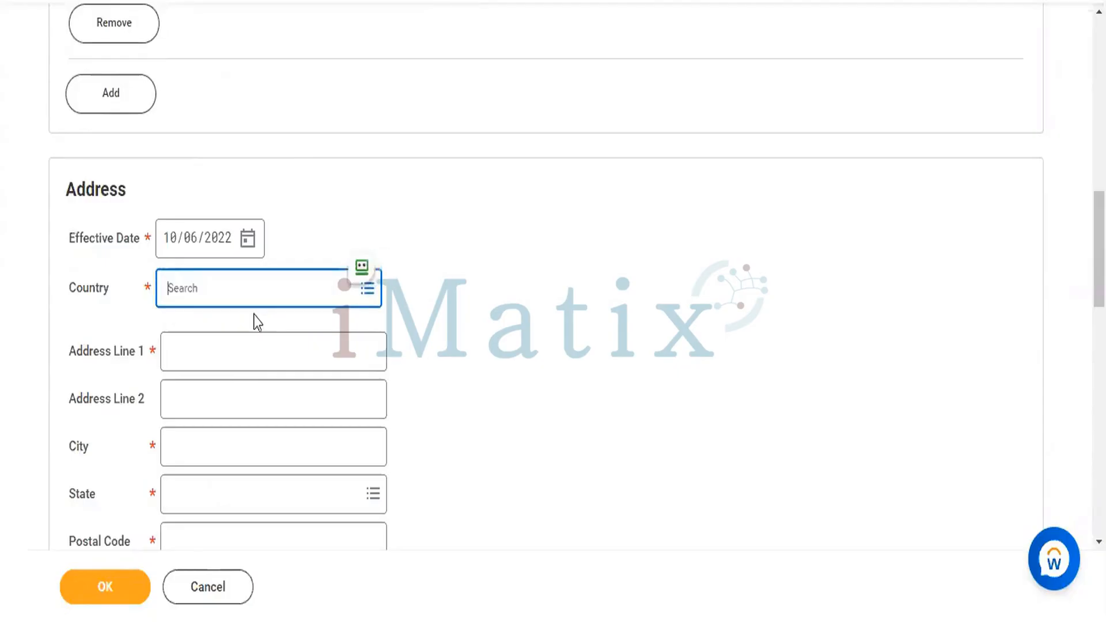
pyautogui.write('IND')
pyautogui.press('Return')
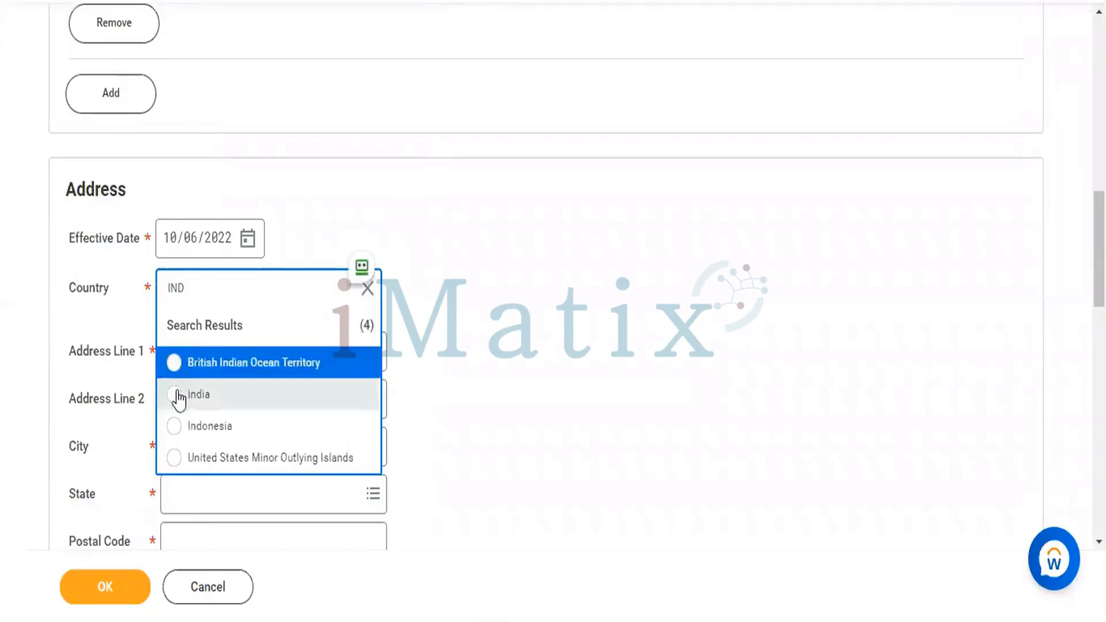
pyautogui.click(178, 396)
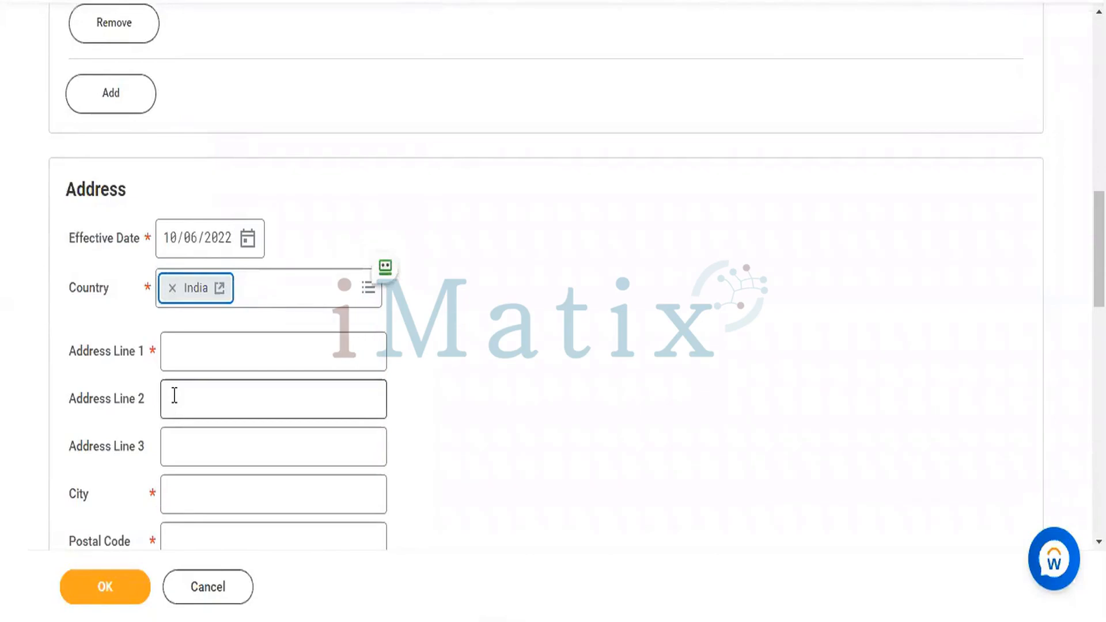
# - Enter the street address in Address Line 1 and copy it into Lines 2 and 3
pyautogui.click(242, 346)
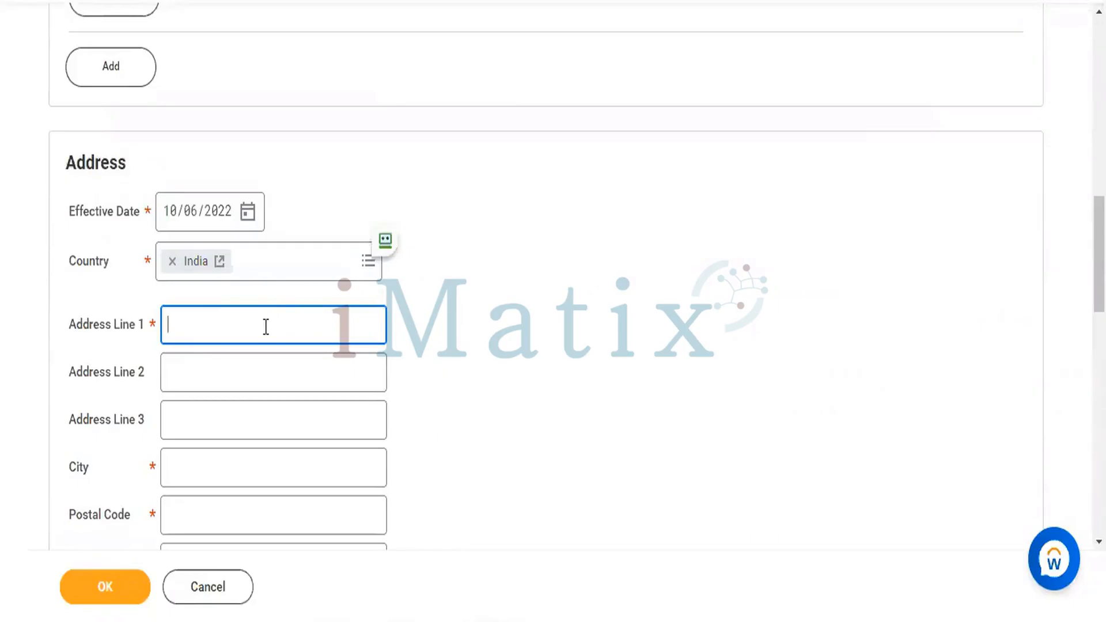
pyautogui.press('BackSpace')
pyautogui.press('BackSpace')
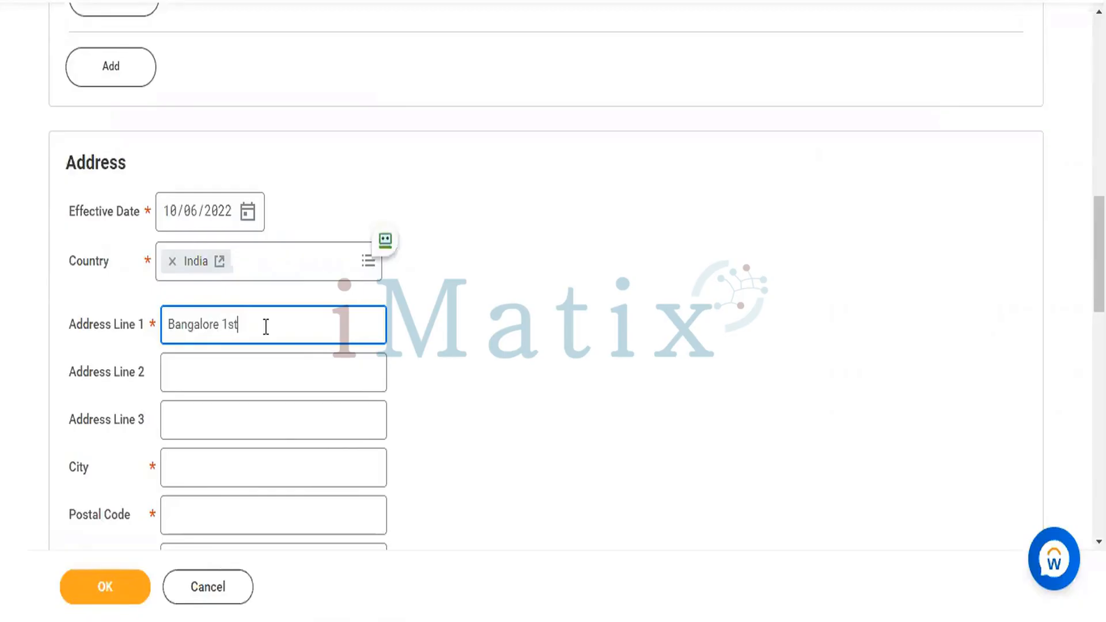
pyautogui.hotkey('ctrl', 'a')
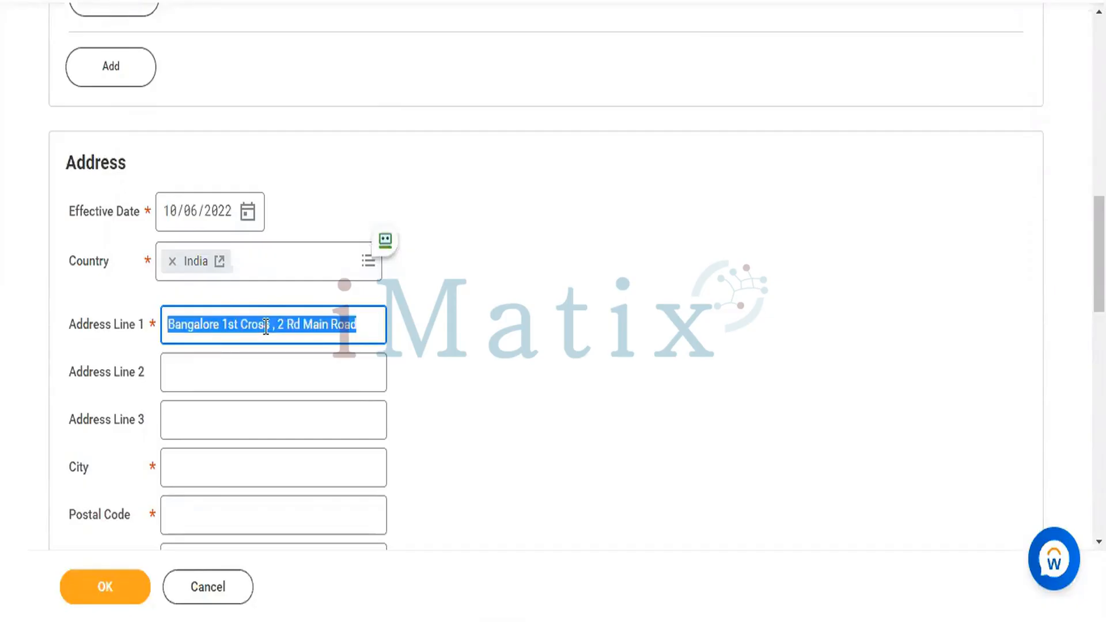
pyautogui.hotkey('ctrl', 'c')
pyautogui.press('Tab')
pyautogui.hotkey('ctrl', 'v')
pyautogui.press('Tab')
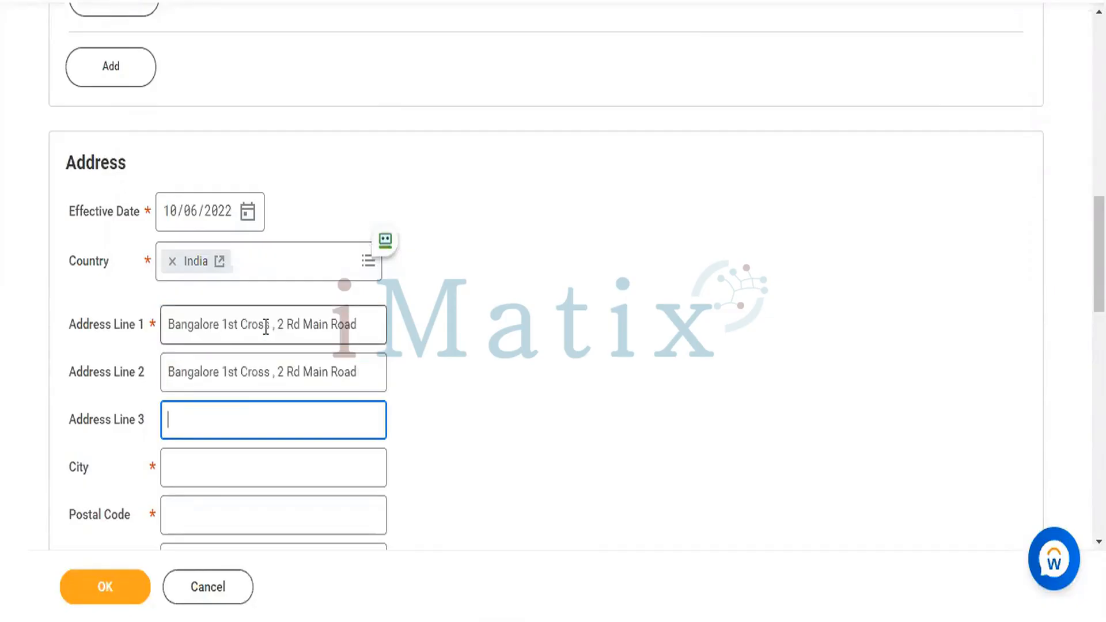
pyautogui.hotkey('ctrl', 'v')
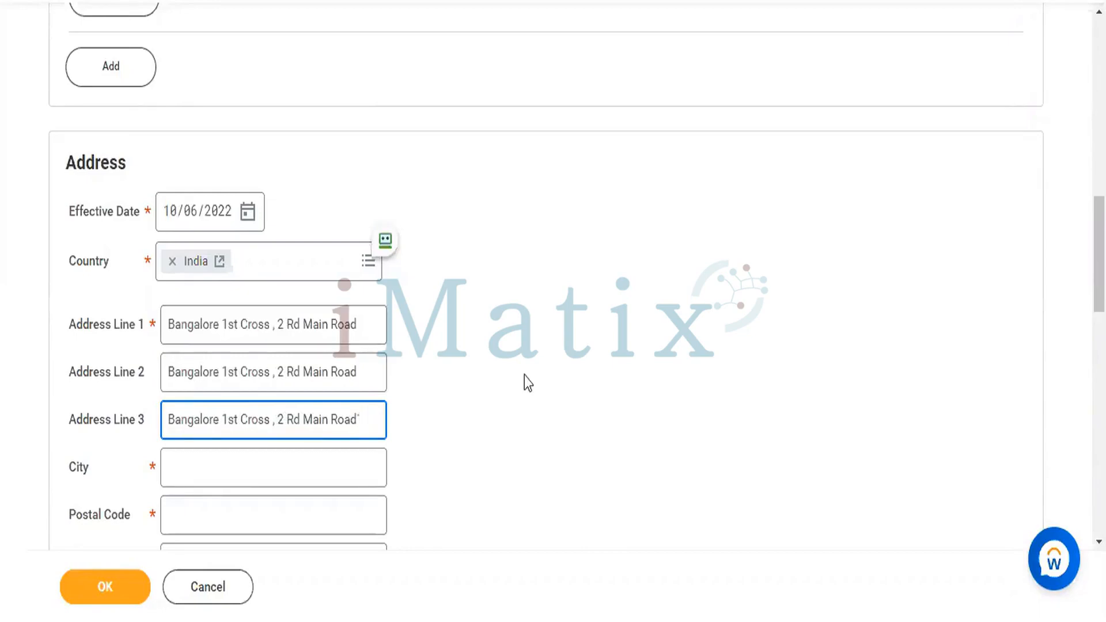
pyautogui.scroll(-3, 524, 375)
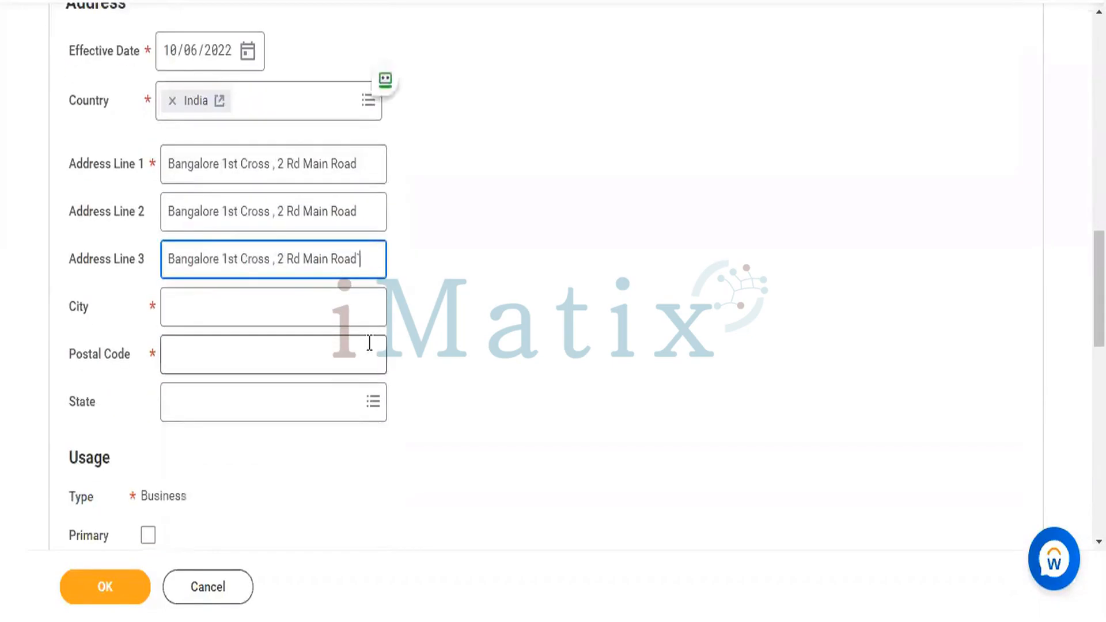
# - Set the address city to Bangalore, fill in the postal code, and choose state Karnataka
pyautogui.click(317, 306)
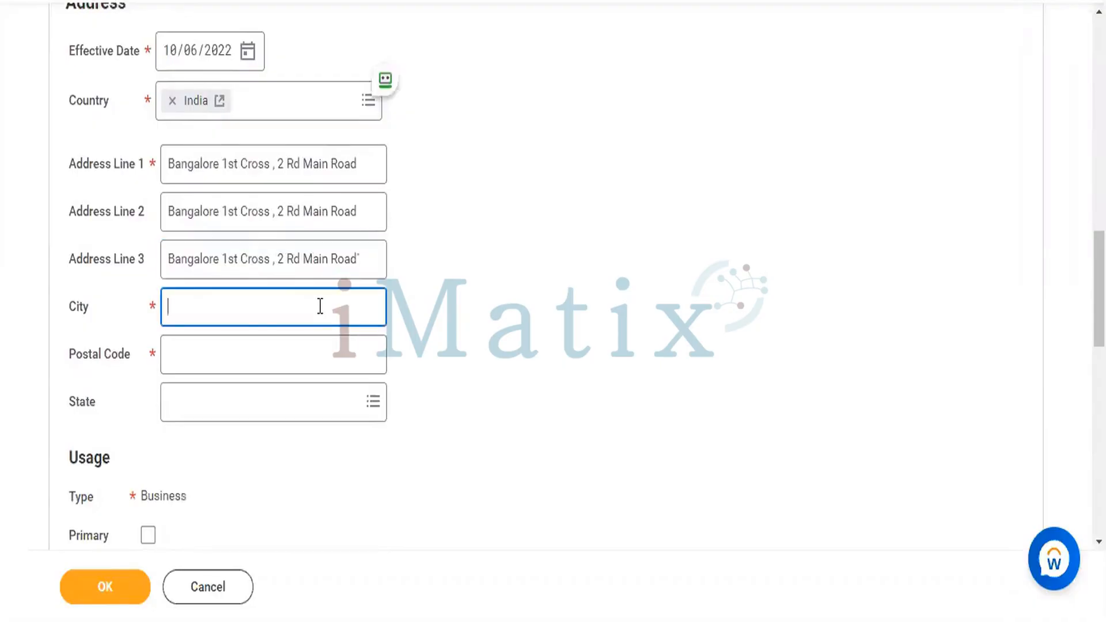
pyautogui.write('Bangalore')
pyautogui.click(289, 338)
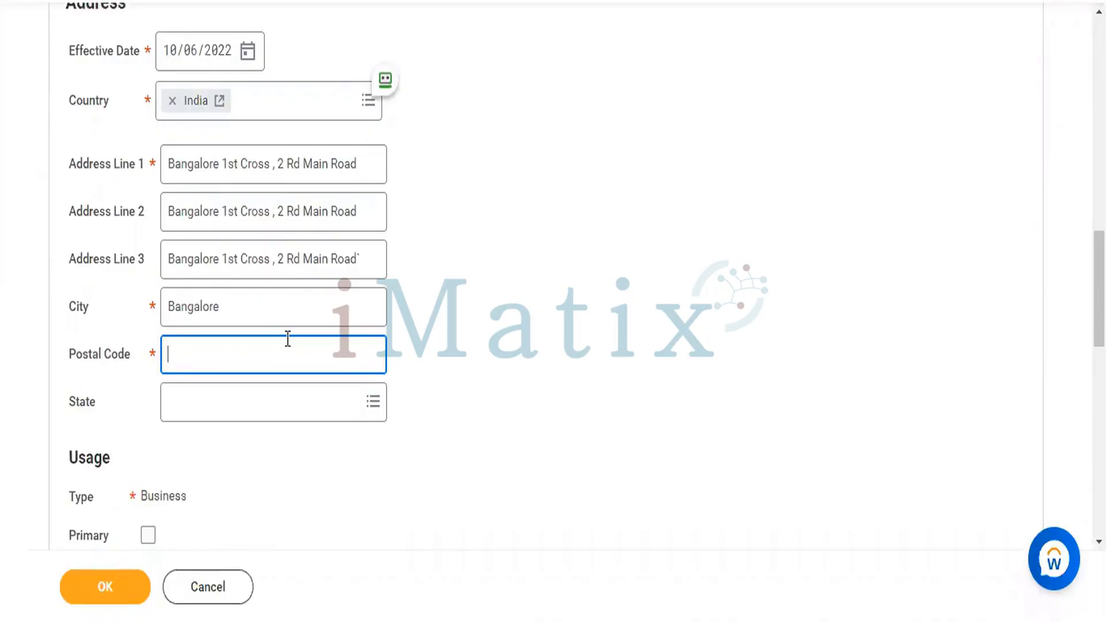
pyautogui.write('560022')
pyautogui.click(213, 402)
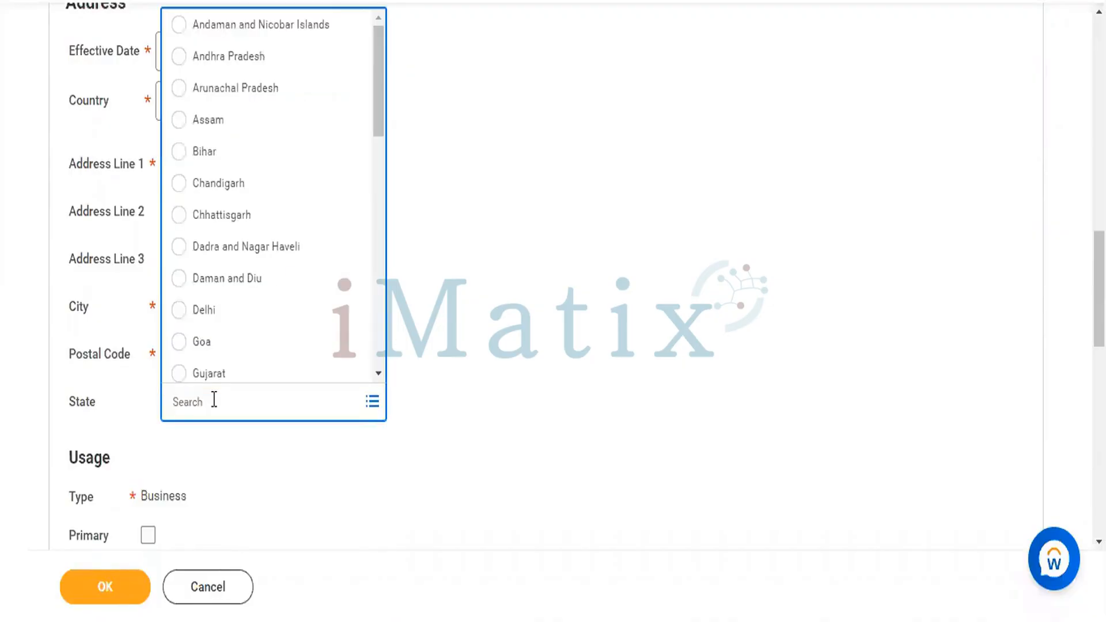
pyautogui.scroll(-10, 316, 304)
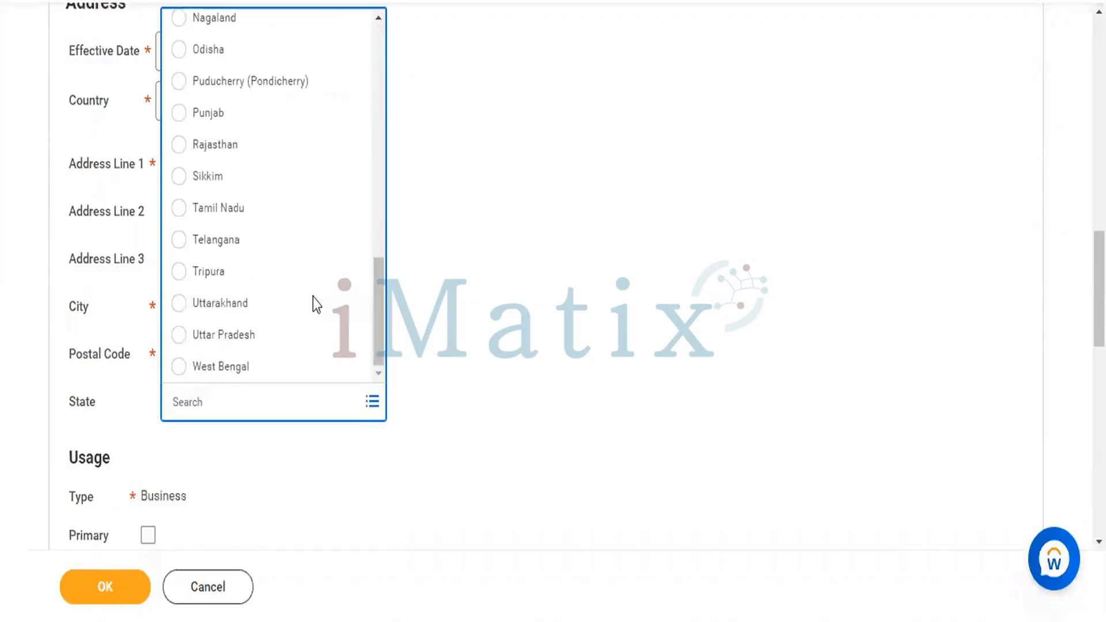
pyautogui.scroll(3, 285, 223)
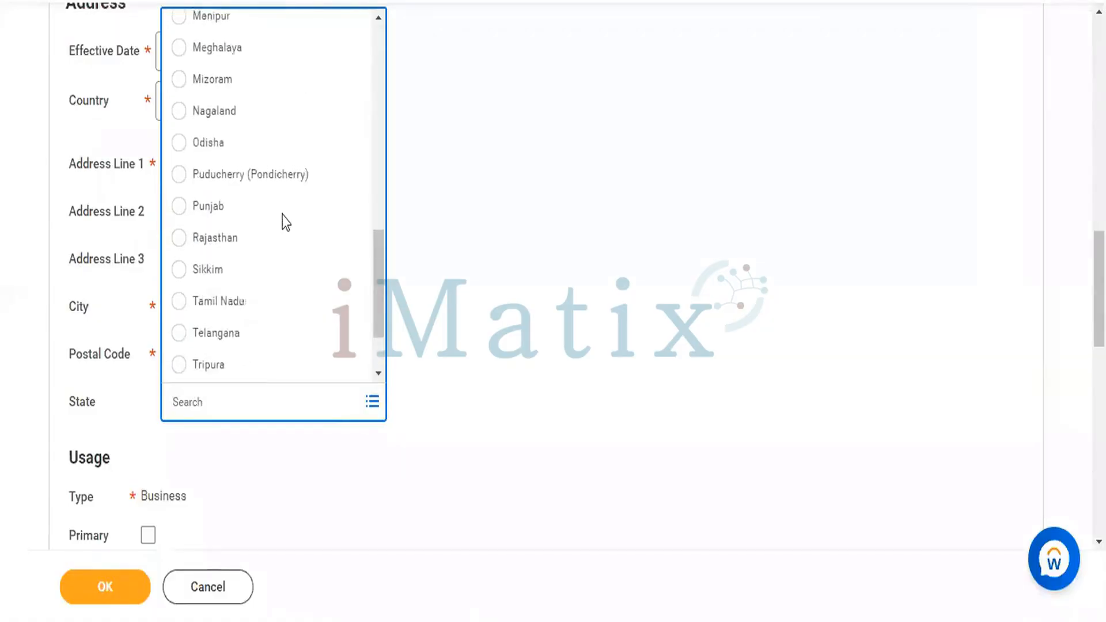
pyautogui.scroll(5, 284, 222)
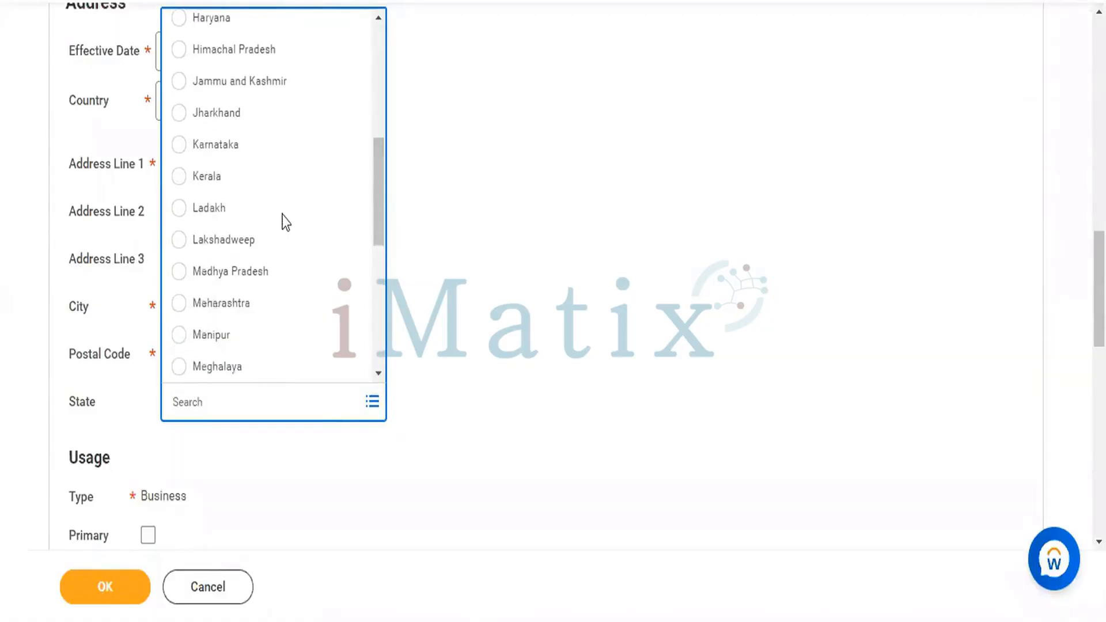
pyautogui.click(178, 145)
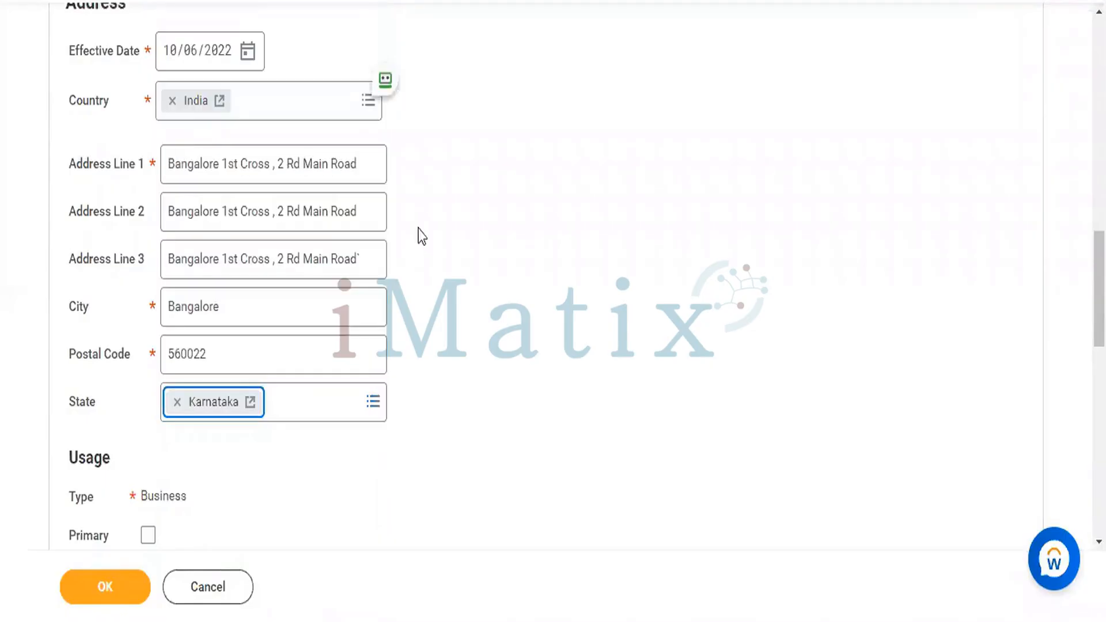
pyautogui.scroll(-3, 504, 330)
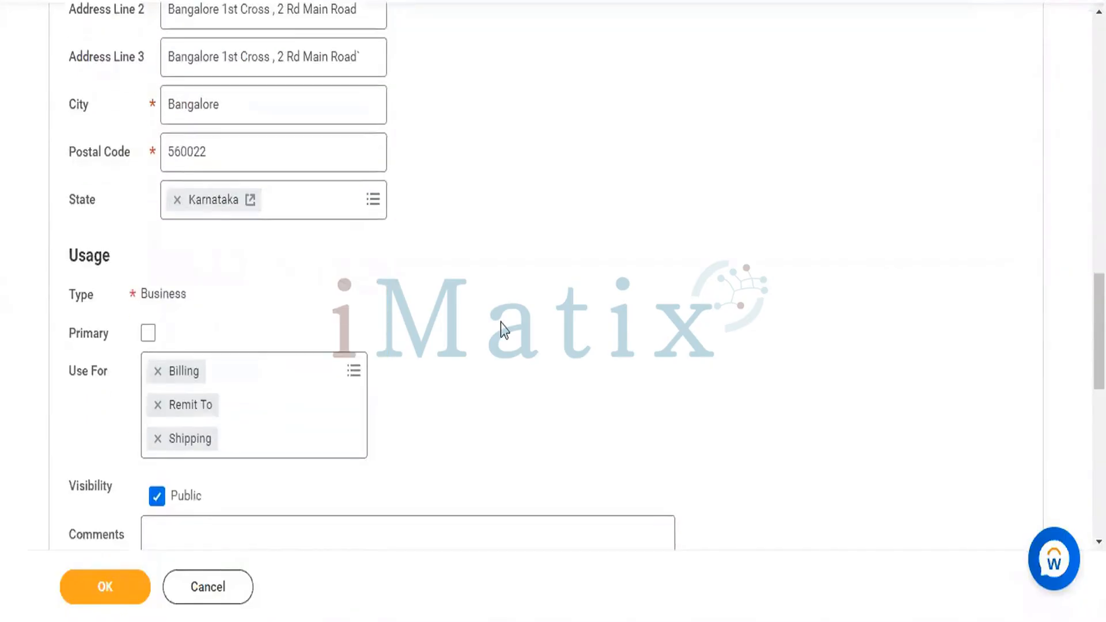
# - Fix the typos in the comment so it reads 'Body of'
pyautogui.scroll(-2, 504, 331)
pyautogui.scroll(-2, 504, 330)
pyautogui.click(415, 309)
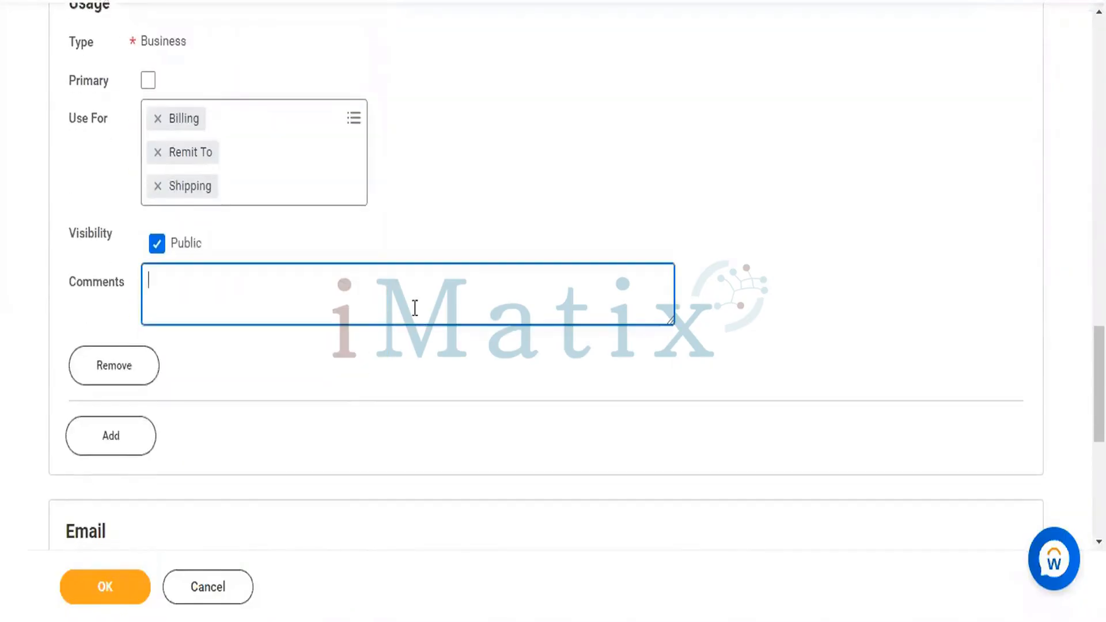
pyautogui.write('Bodu')
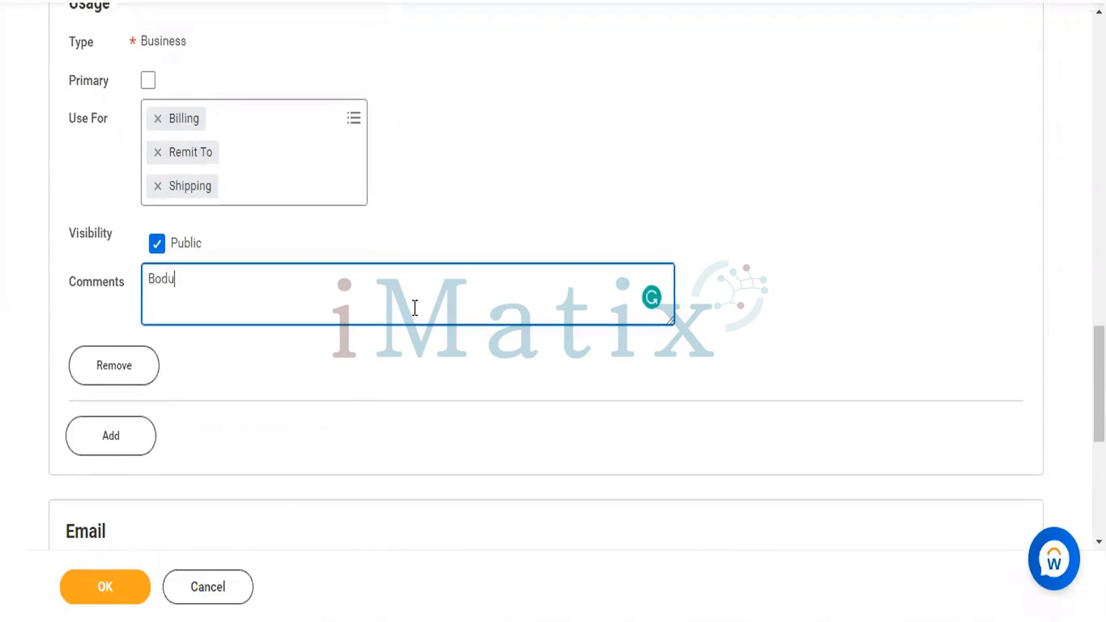
pyautogui.press('BackSpace')
pyautogui.press('BackSpace')
pyautogui.write('y oi')
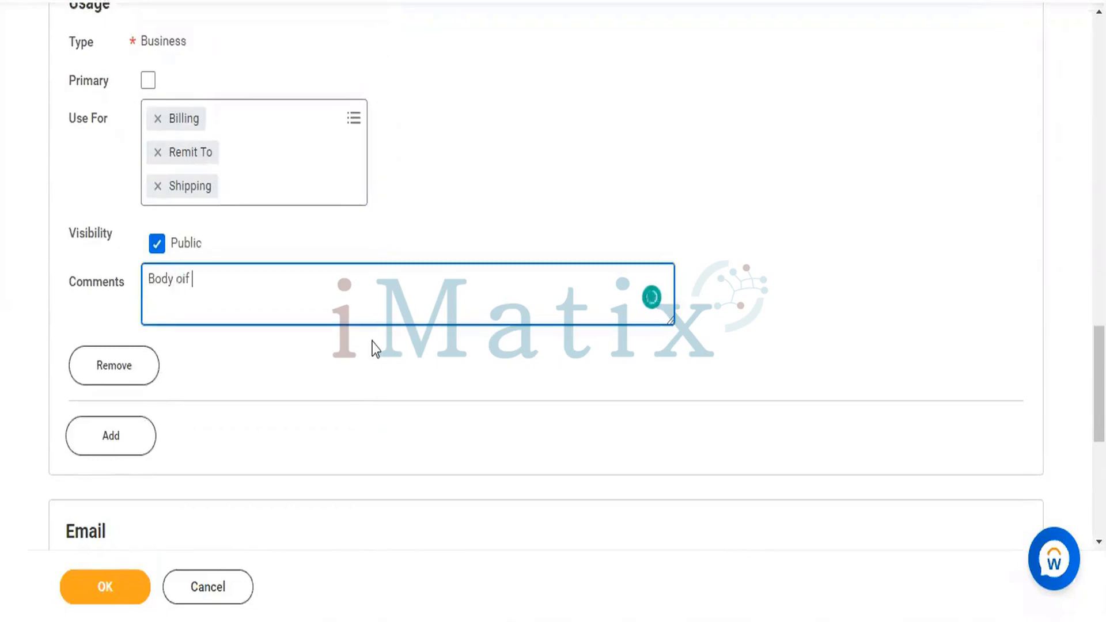
pyautogui.press('BackSpace')
pyautogui.write('f the email')
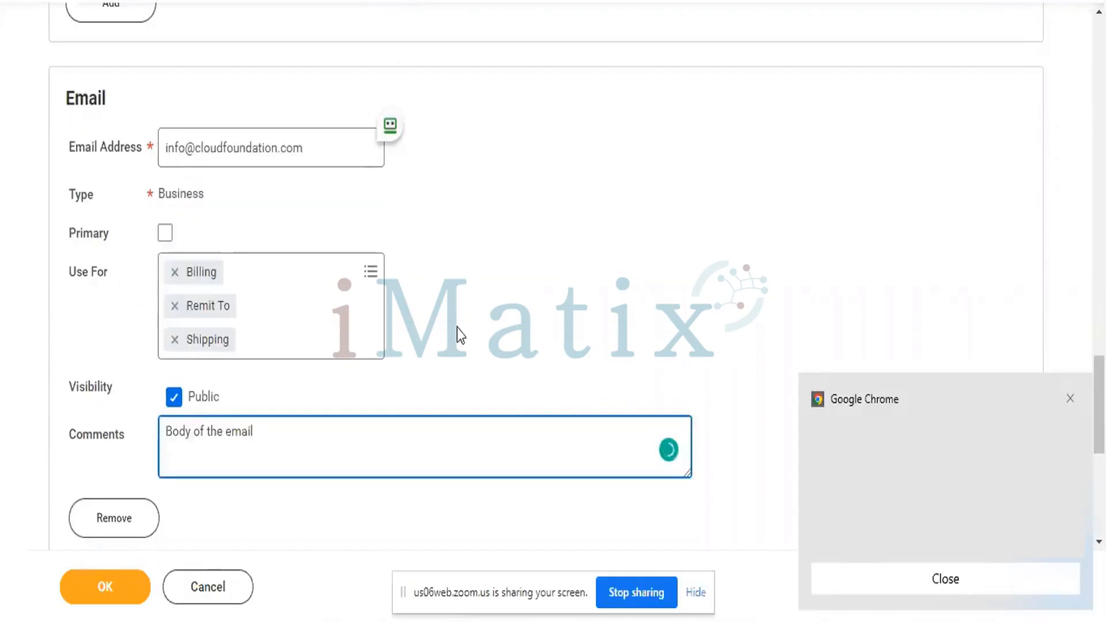
# - Add a new Web Address entry to the contact information
pyautogui.scroll(-3, 458, 327)
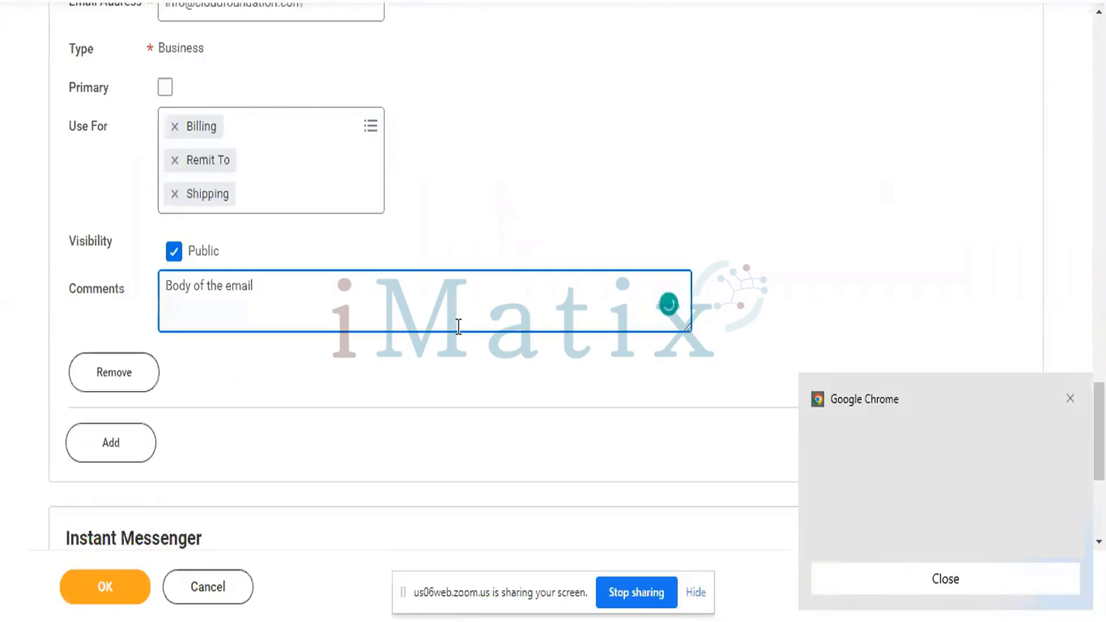
pyautogui.scroll(-5, 459, 327)
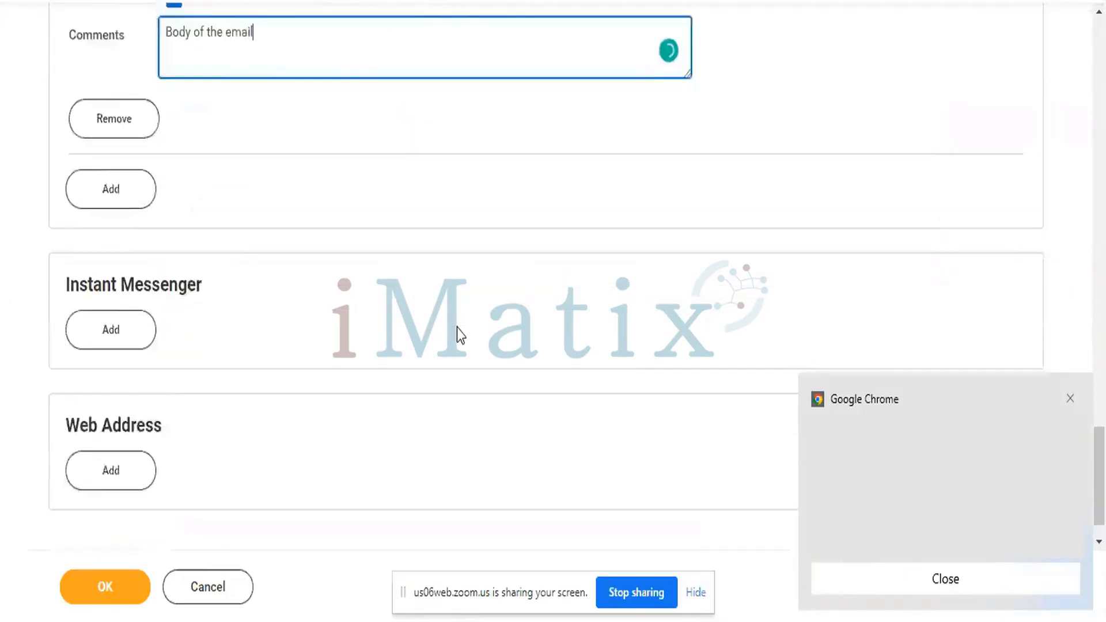
pyautogui.click(132, 432)
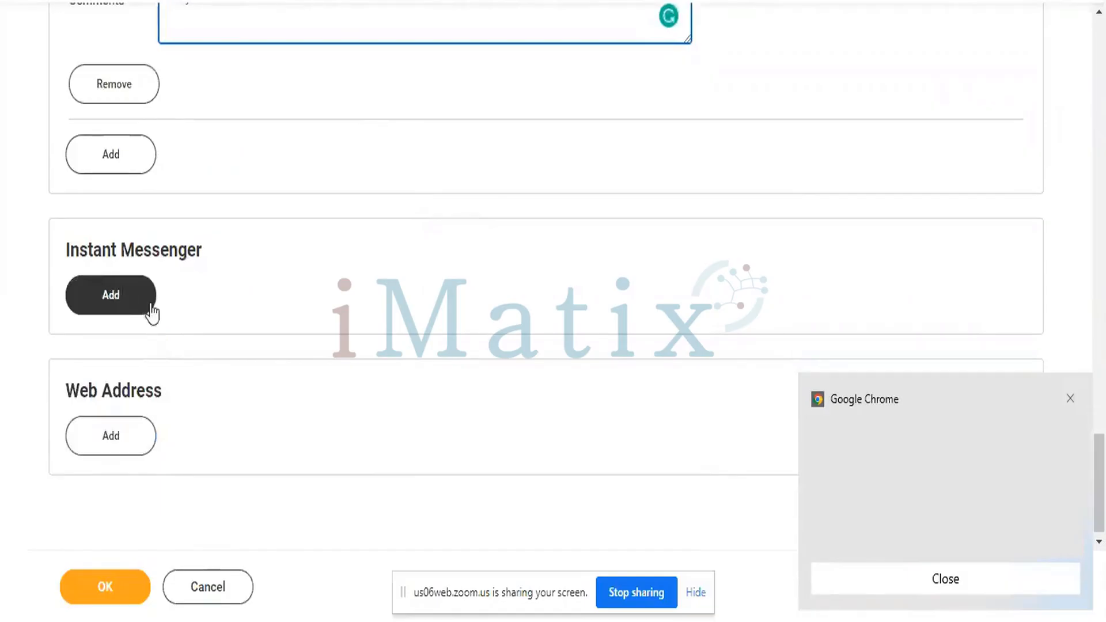
pyautogui.click(102, 449)
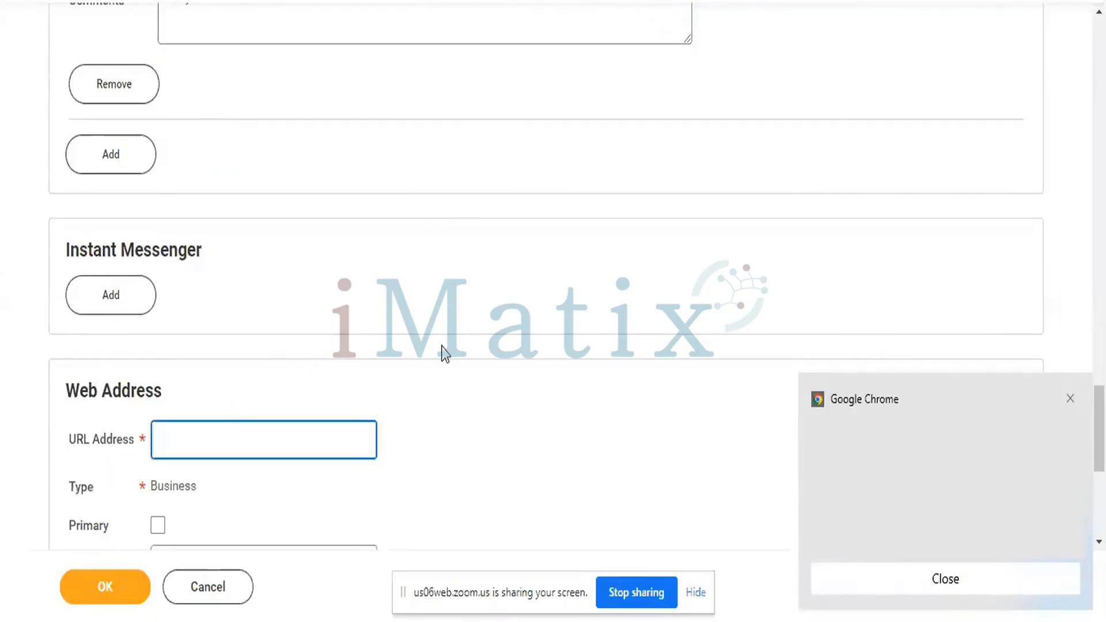
pyautogui.scroll(-5, 444, 352)
pyautogui.write('www')
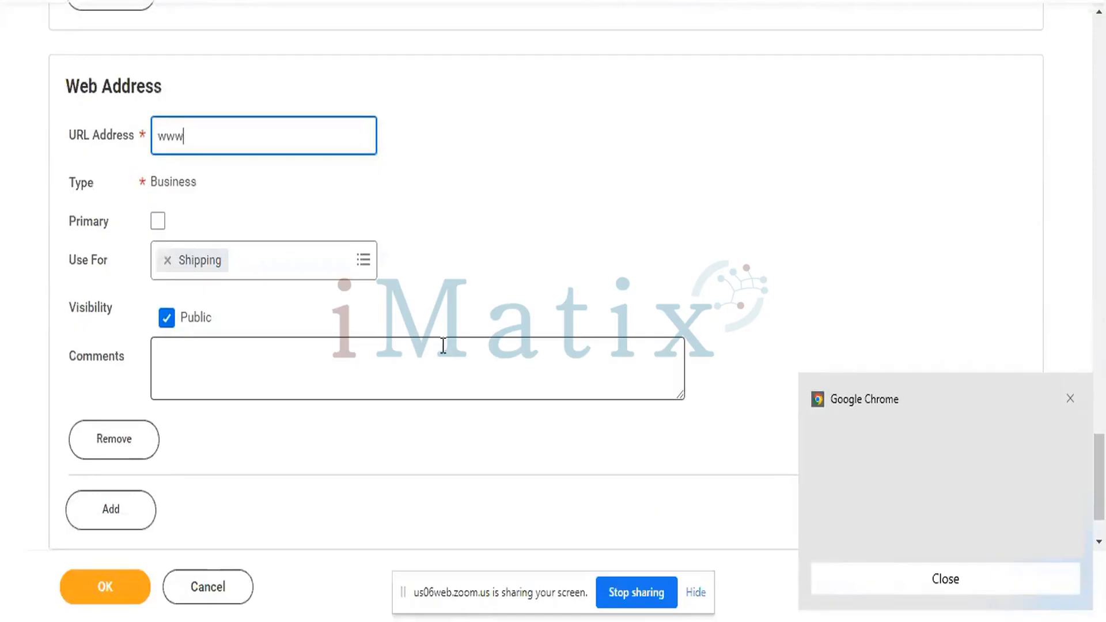
pyautogui.write('.cloudfoun')
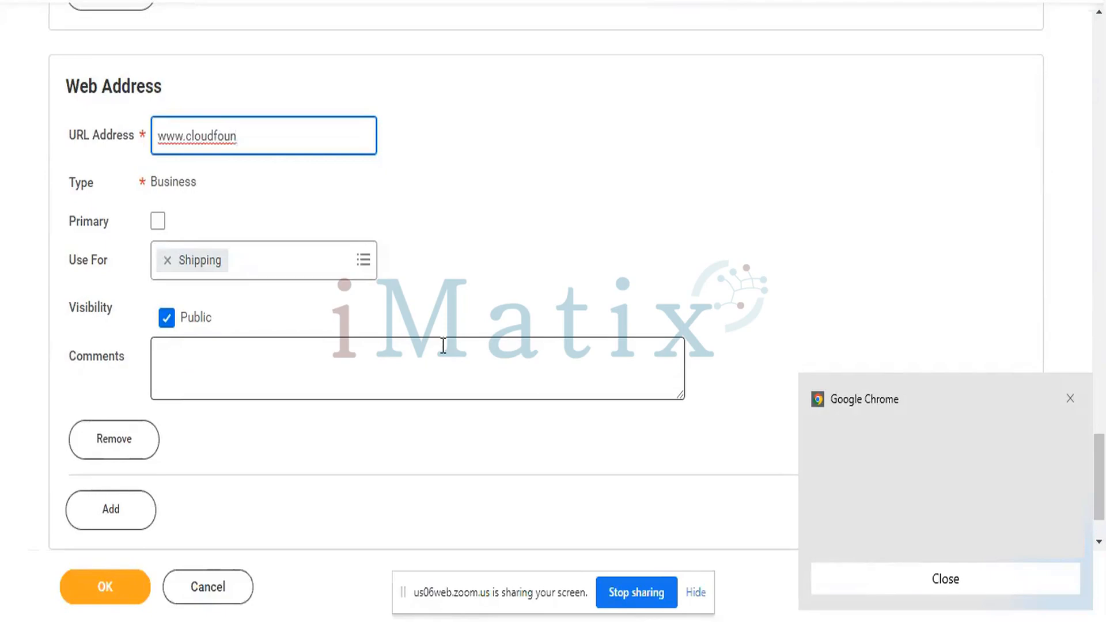
pyautogui.write('dation.com')
pyautogui.click(159, 222)
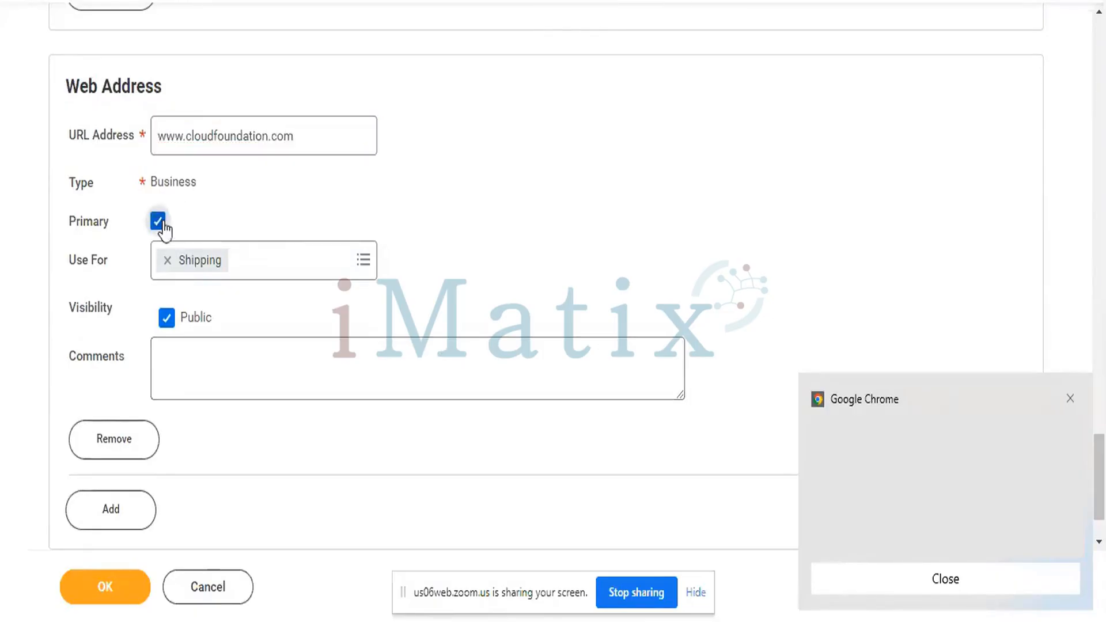
pyautogui.scroll(-1, 499, 213)
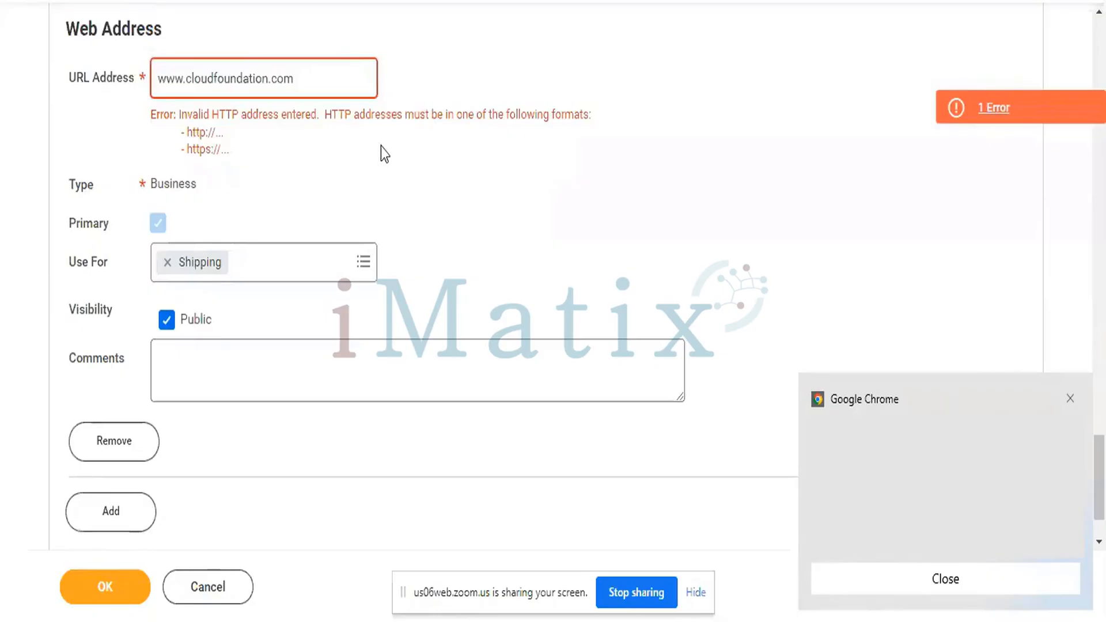
pyautogui.click(157, 76)
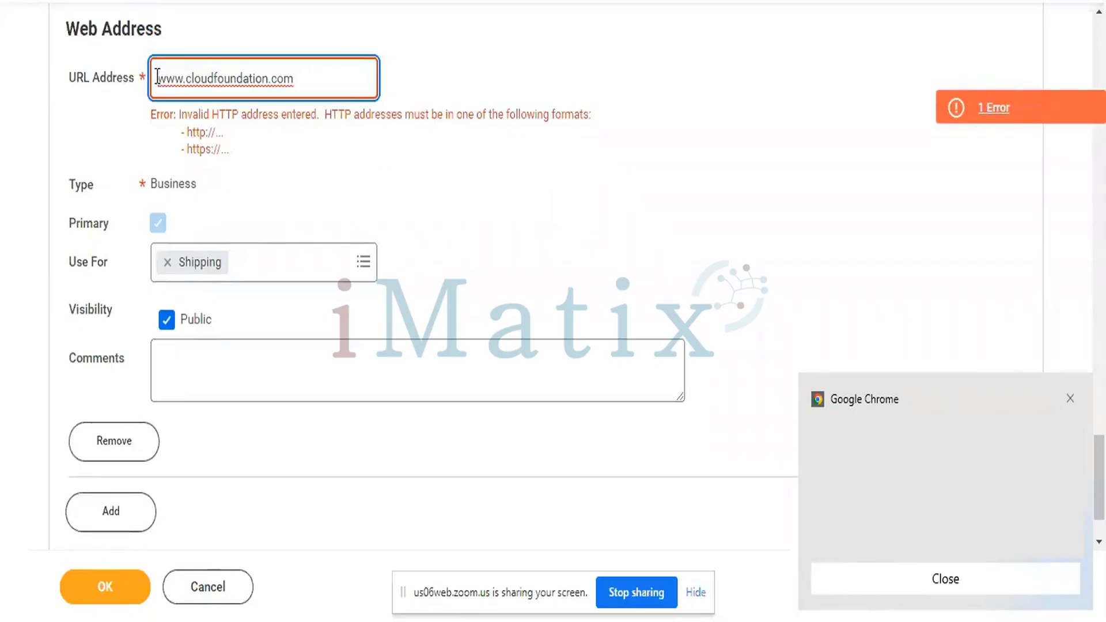
pyautogui.write('https')
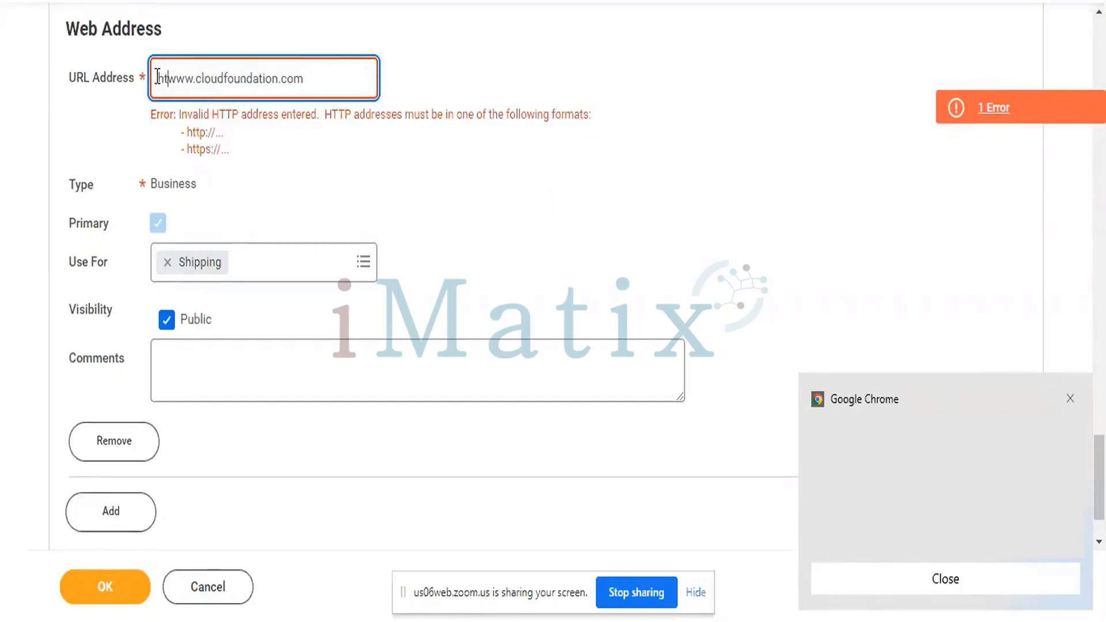
pyautogui.write('://')
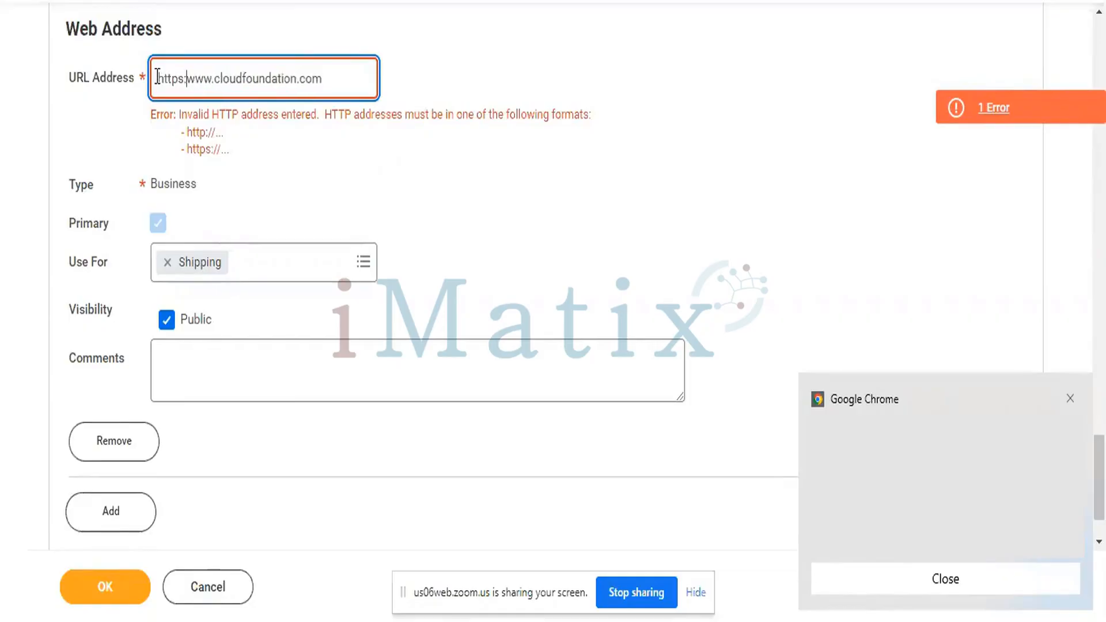
pyautogui.click(465, 191)
pyautogui.scroll(-1, 465, 191)
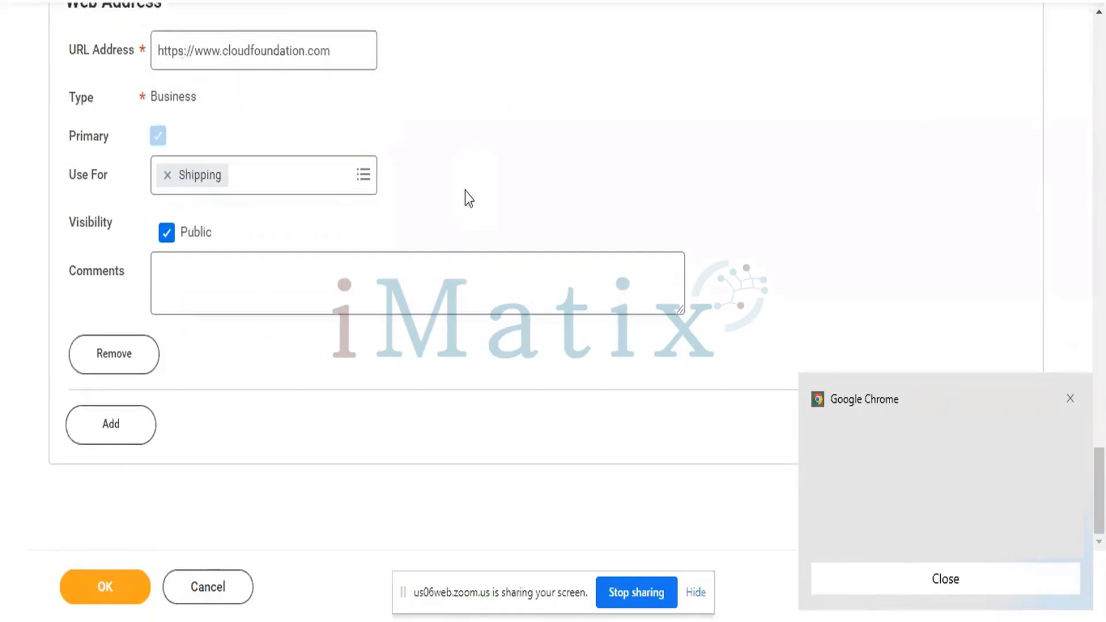
# - Give the web address the comment 'Body of the email.'
pyautogui.click(338, 285)
pyautogui.write('B')
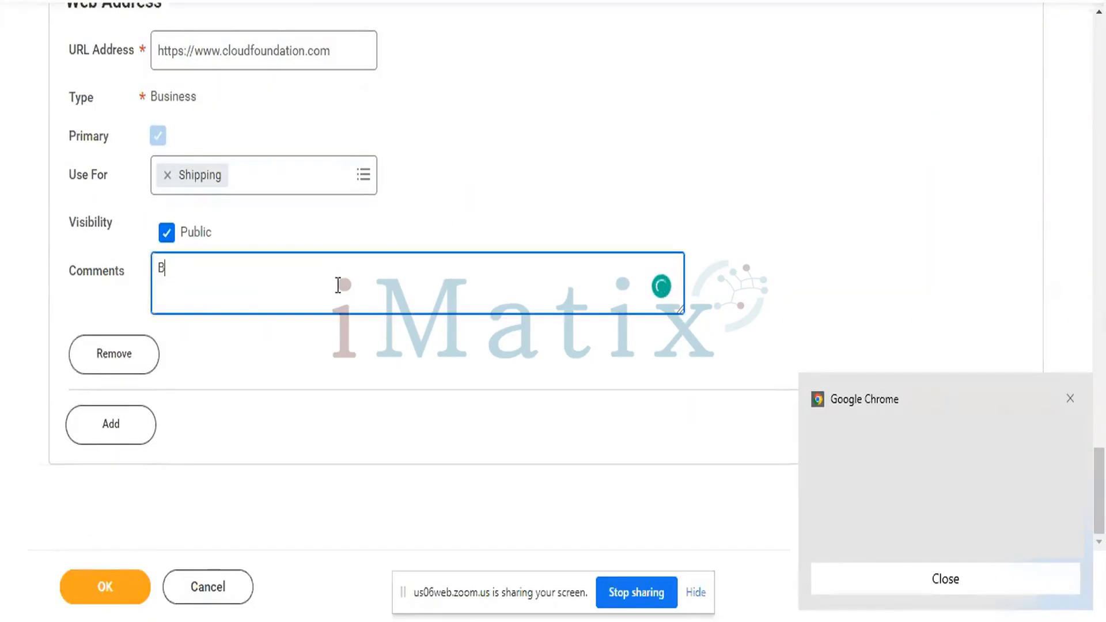
pyautogui.write('ody i')
pyautogui.write('of')
pyautogui.write(' the email.')
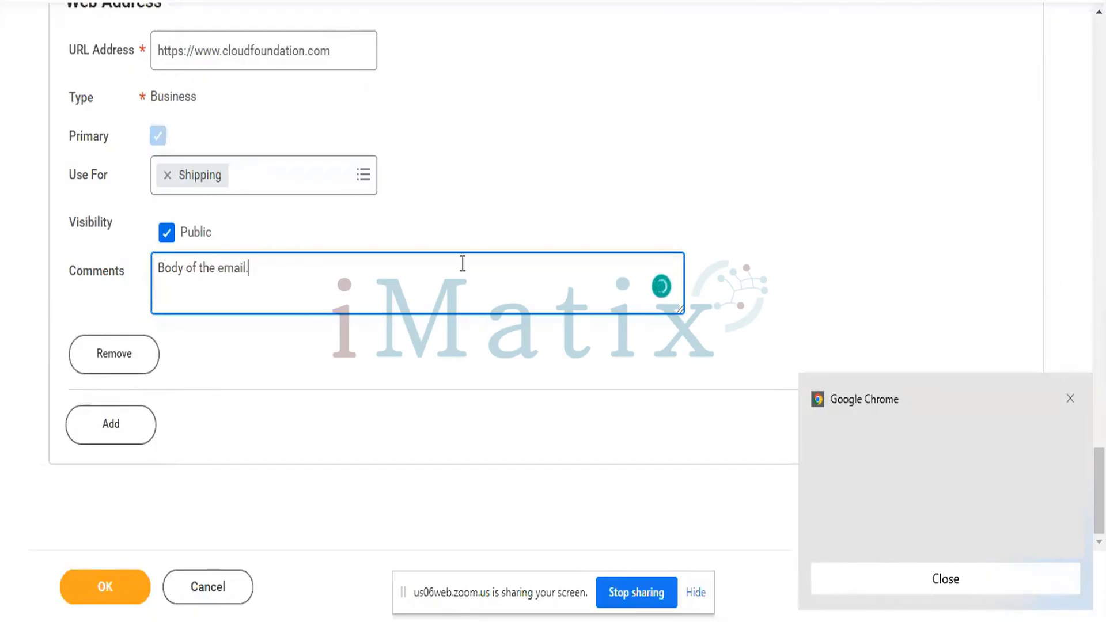
pyautogui.click(648, 199)
pyautogui.scroll(1, 645, 202)
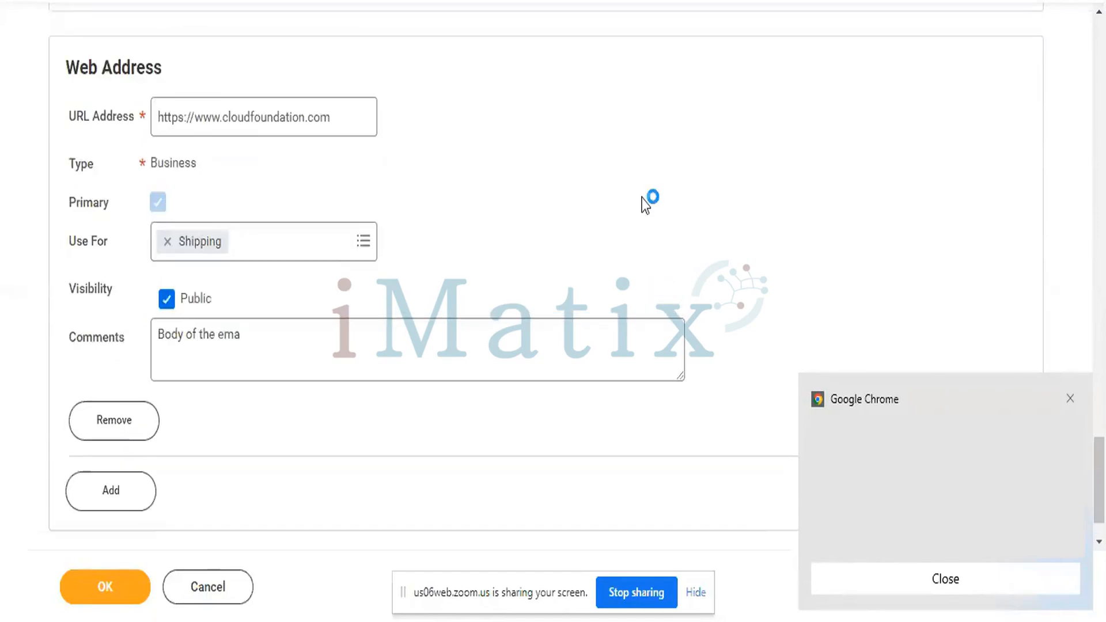
pyautogui.scroll(2, 641, 202)
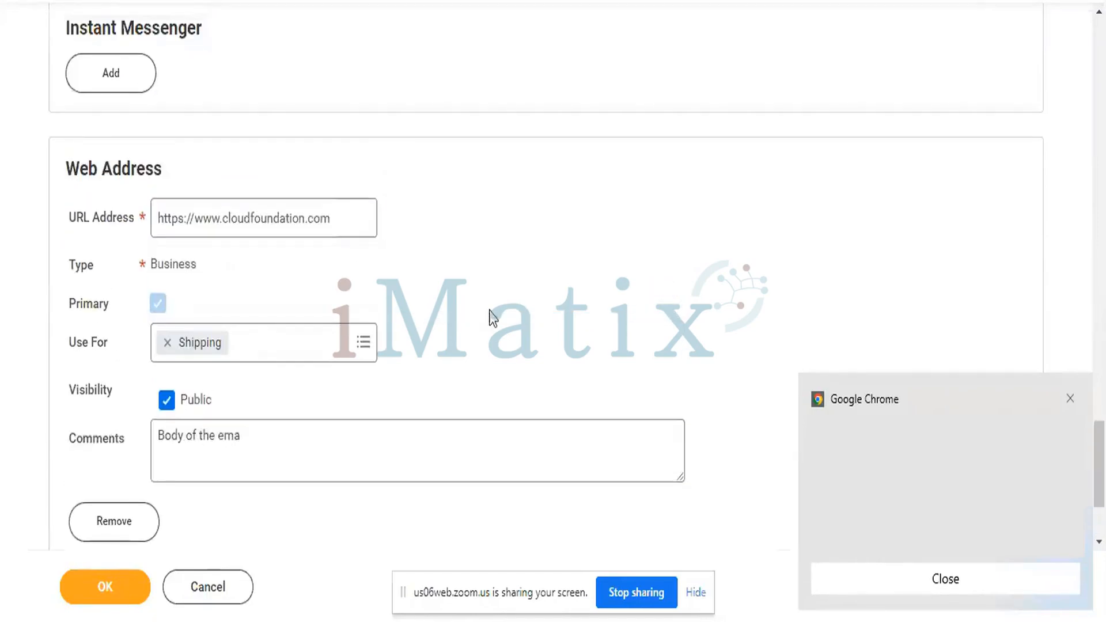
pyautogui.click(341, 452)
pyautogui.write('il.')
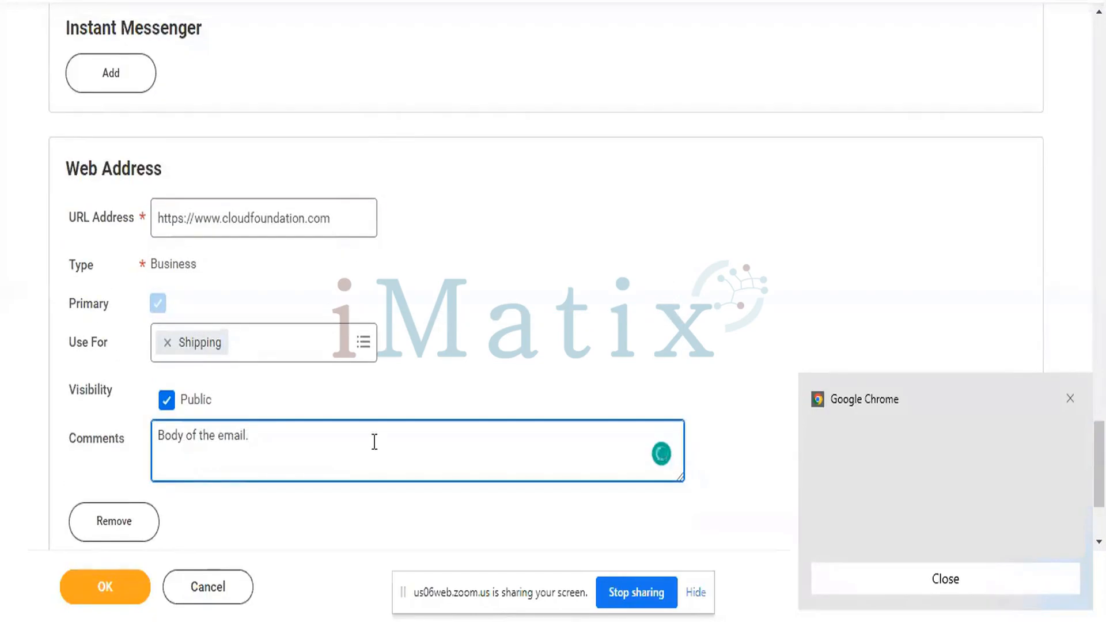
pyautogui.click(621, 307)
# - Review the contact entries and switch to the Business Site section
pyautogui.scroll(-3, 620, 306)
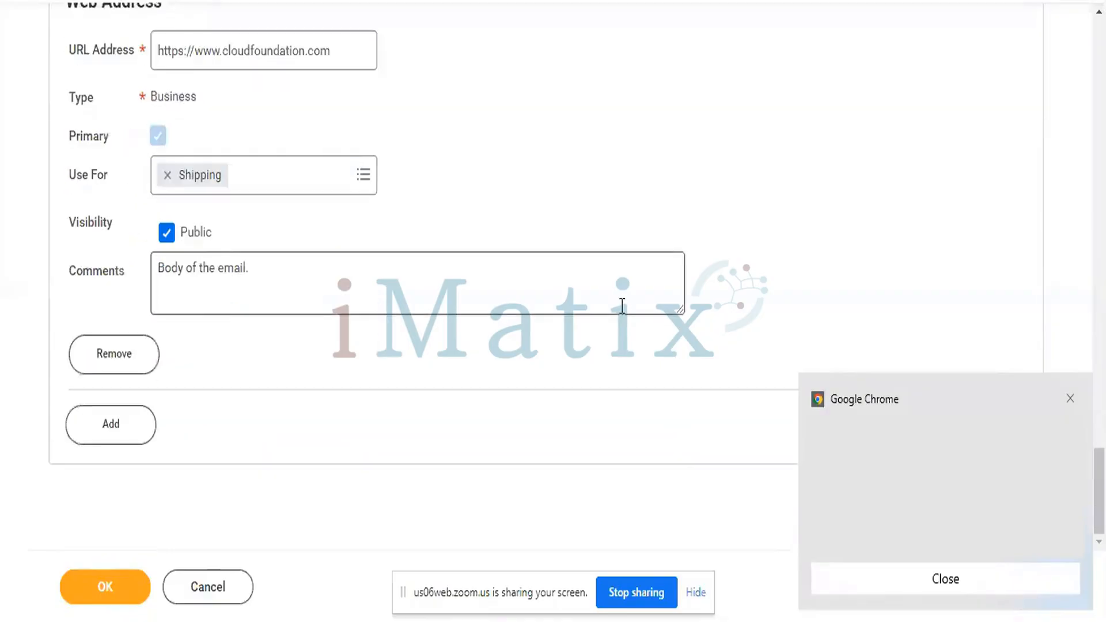
pyautogui.scroll(1, 621, 306)
pyautogui.scroll(-1, 621, 305)
pyautogui.scroll(15, 622, 306)
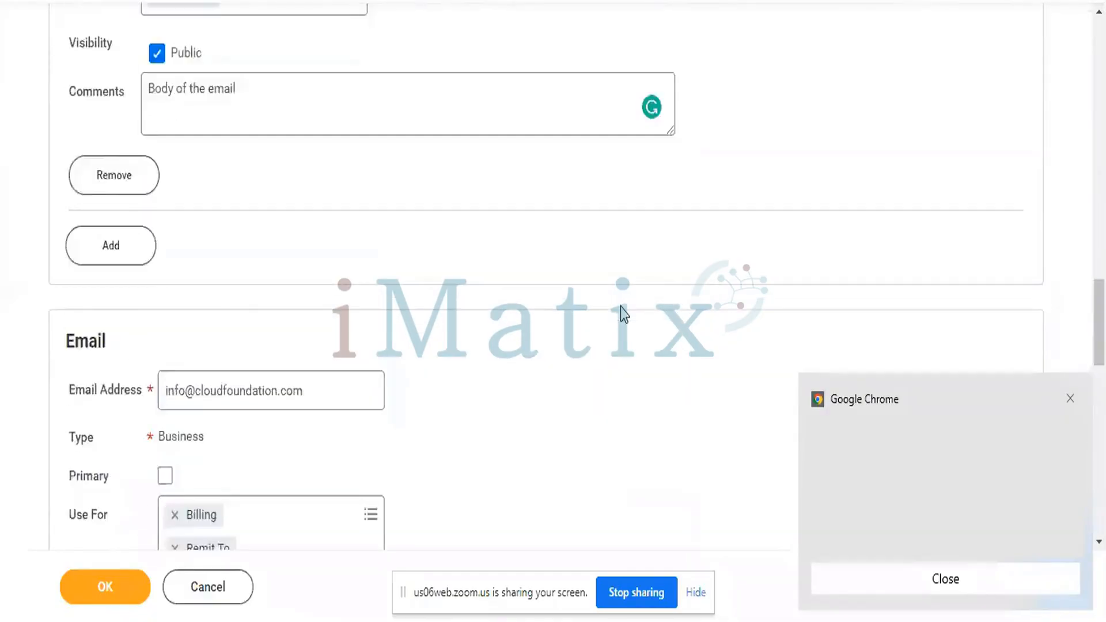
pyautogui.scroll(15, 620, 307)
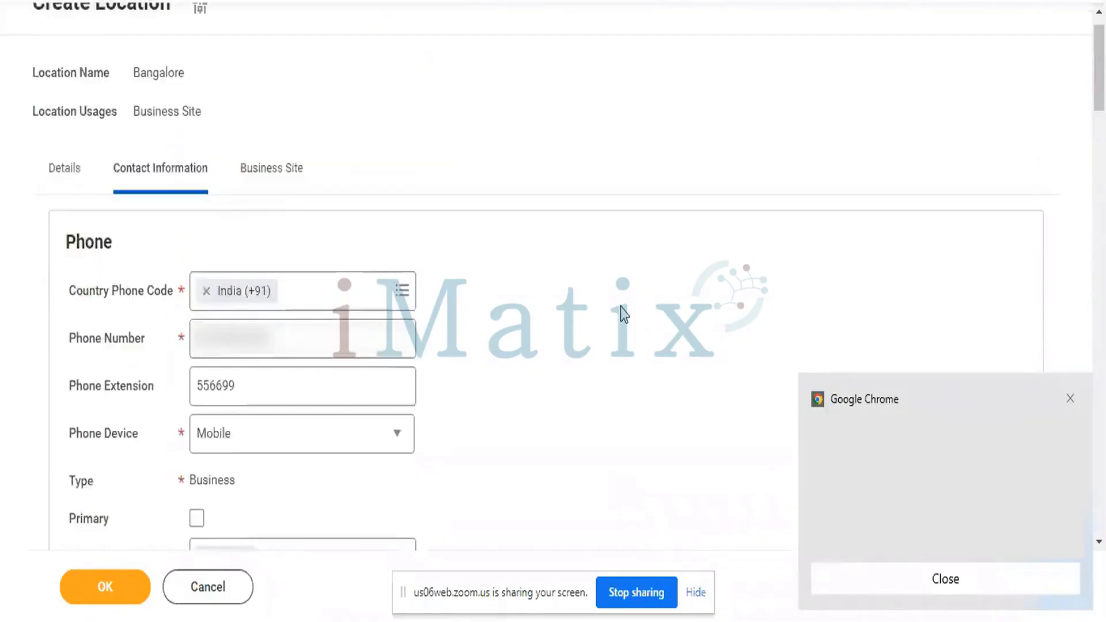
pyautogui.scroll(1, 620, 311)
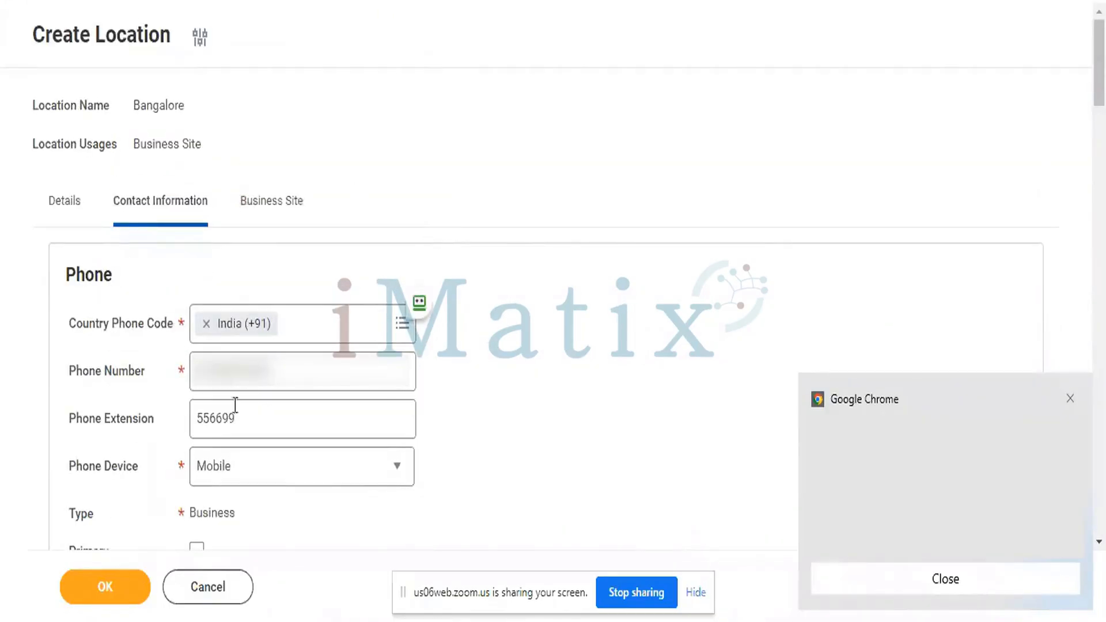
pyautogui.scroll(-20, 231, 361)
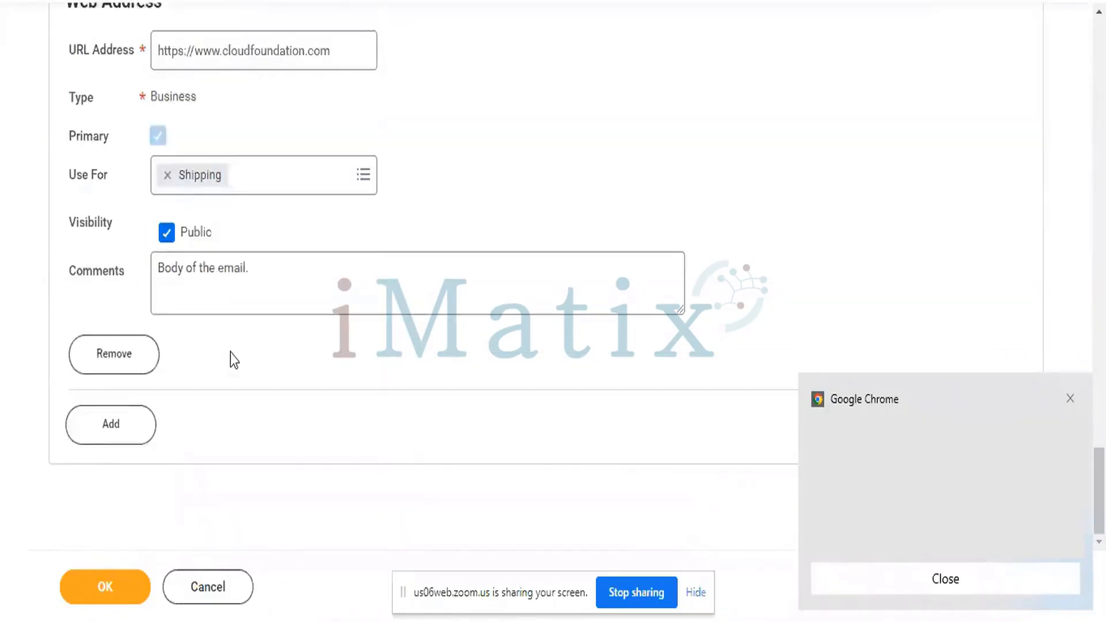
pyautogui.scroll(20, 234, 360)
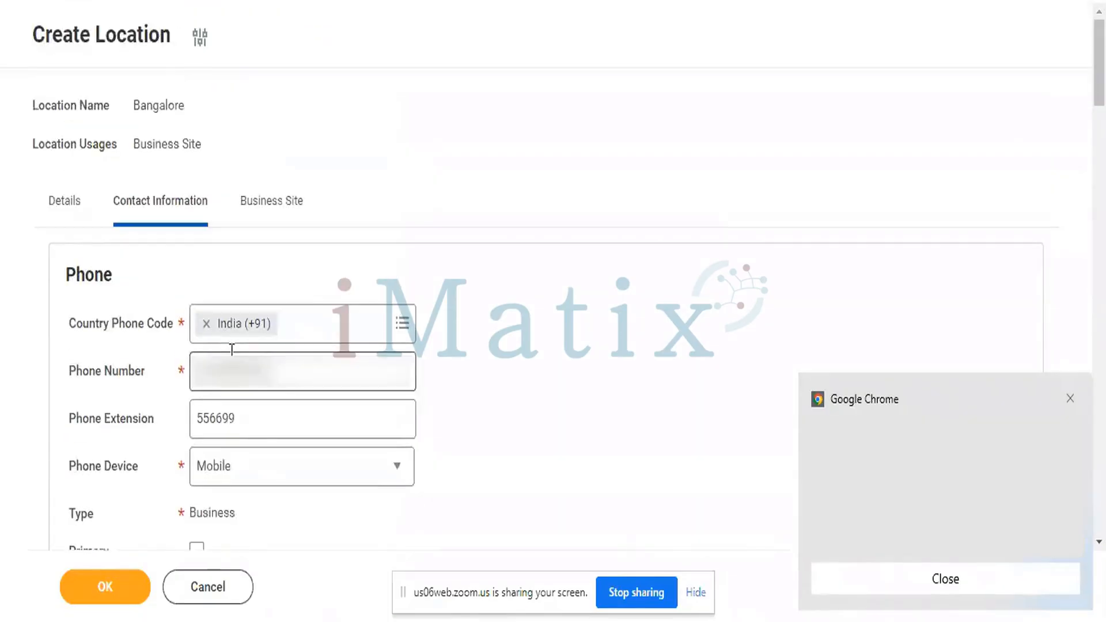
pyautogui.click(283, 201)
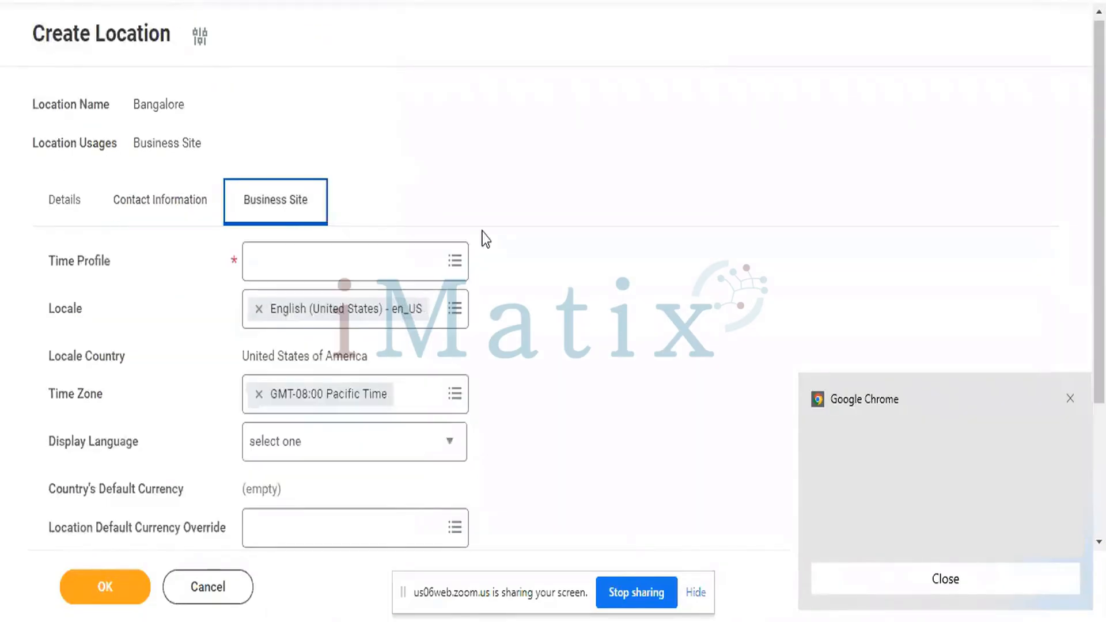
pyautogui.scroll(-2, 586, 258)
# - Search the Time Profile prompt for 24 and select 24 hours HM
pyautogui.click(454, 174)
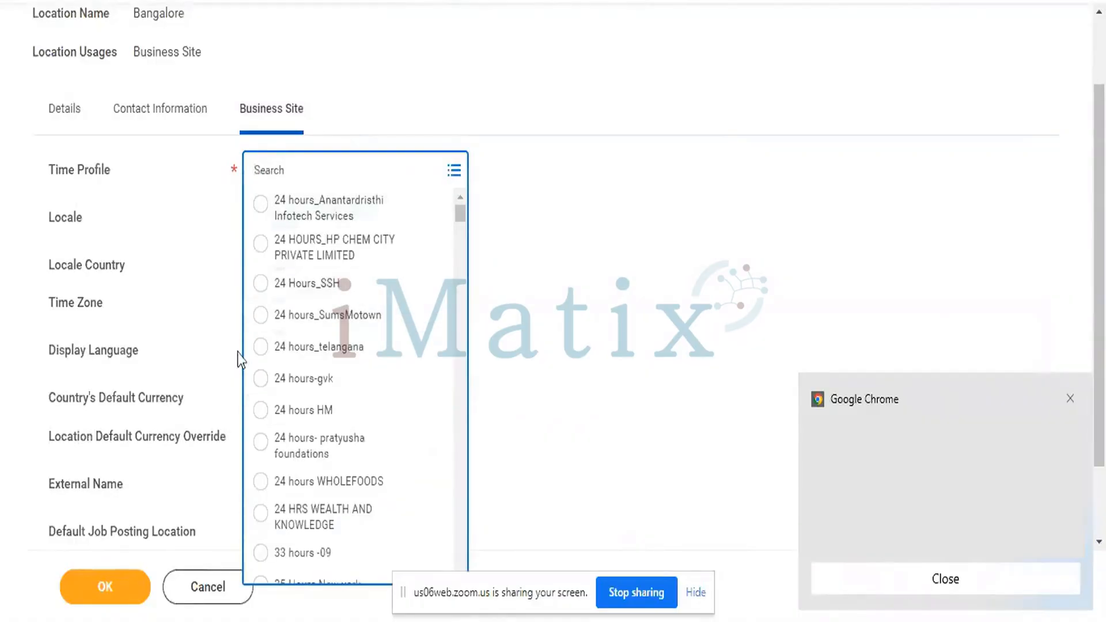
pyautogui.scroll(-7, 353, 354)
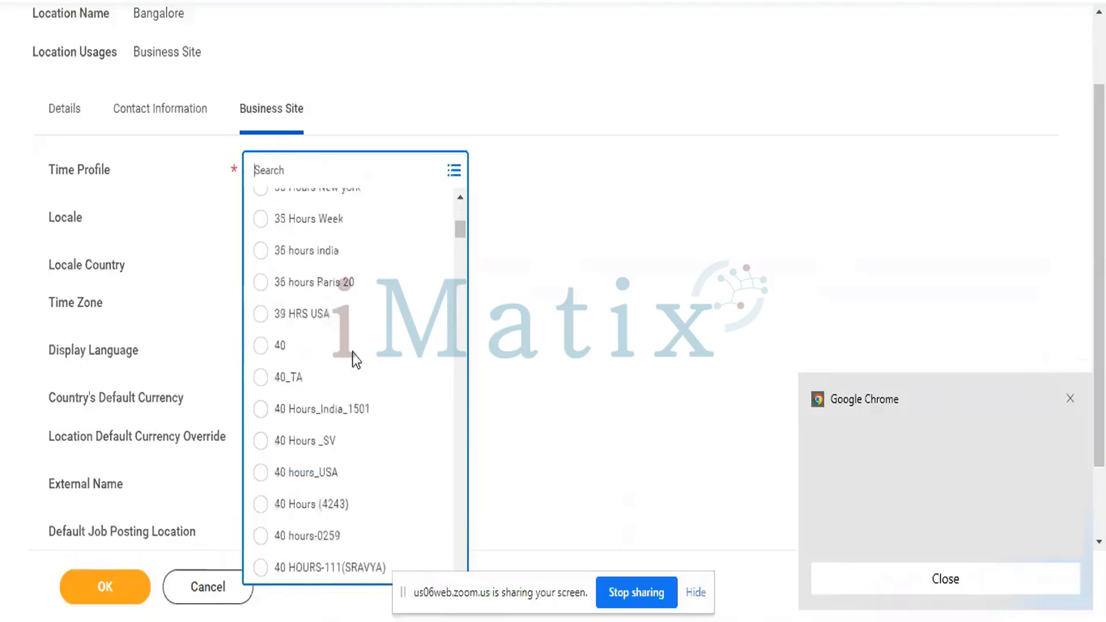
pyautogui.scroll(-8, 355, 357)
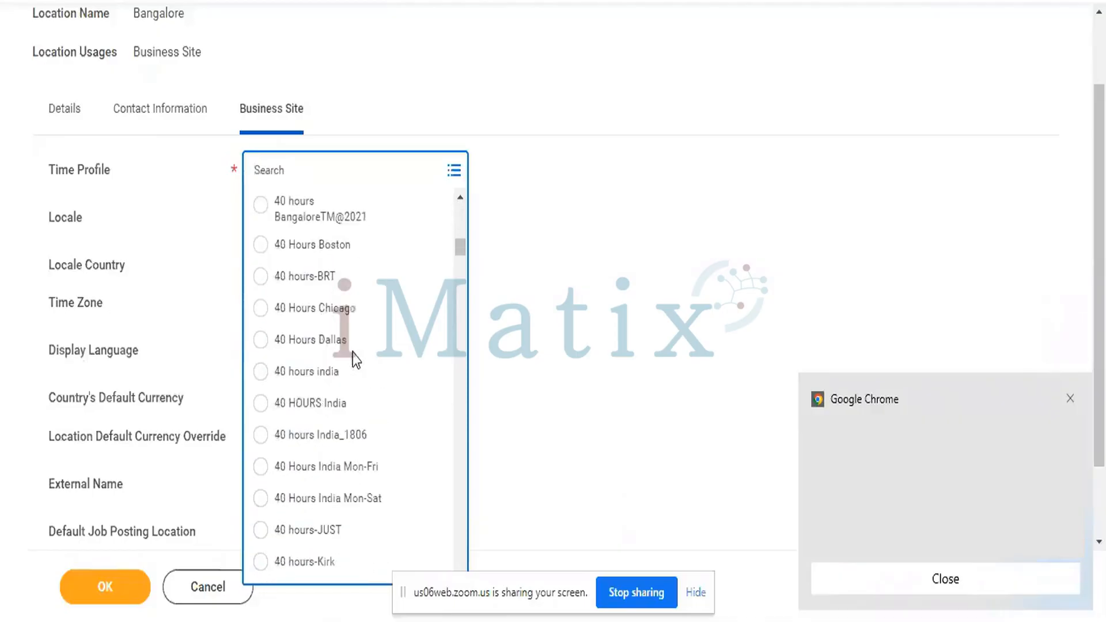
pyautogui.scroll(-10, 353, 357)
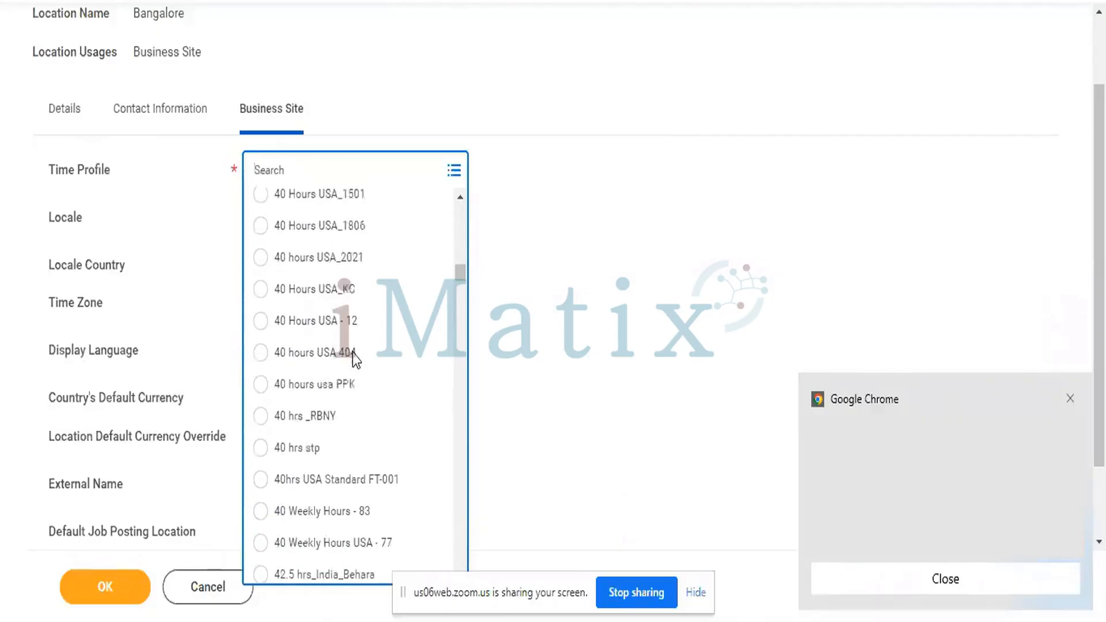
pyautogui.scroll(-5, 354, 357)
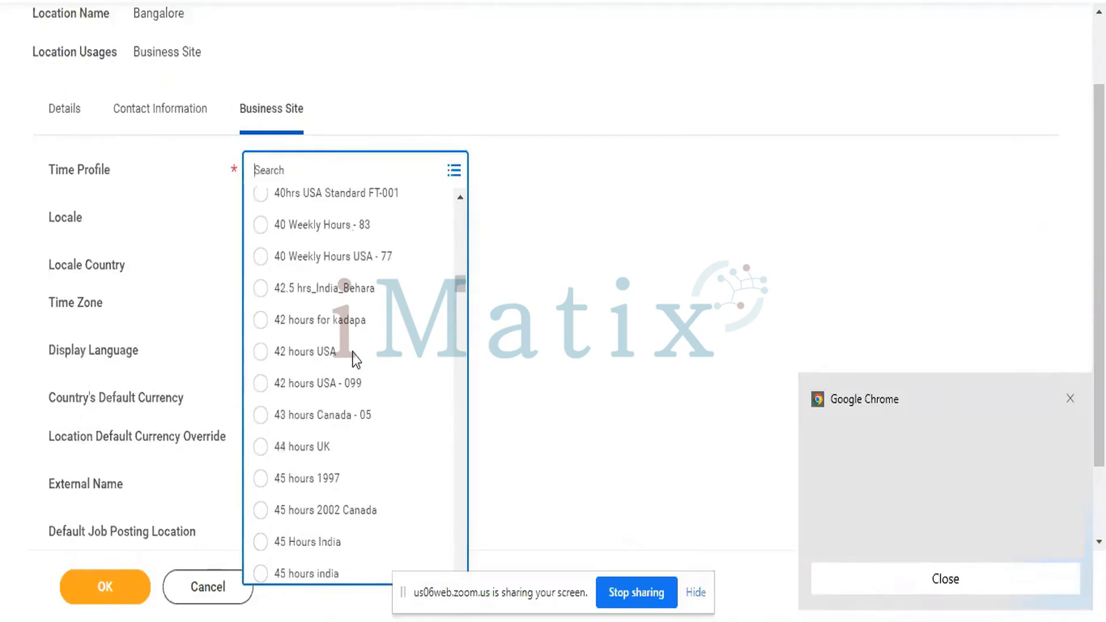
pyautogui.scroll(-15, 353, 353)
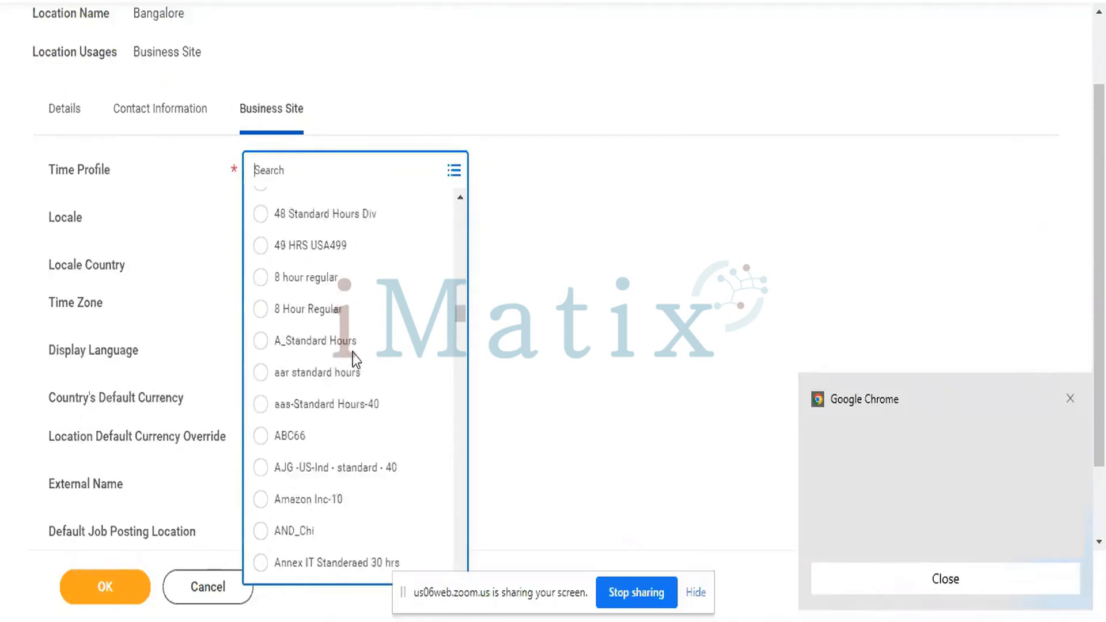
pyautogui.scroll(-10, 352, 353)
pyautogui.scroll(1, 353, 352)
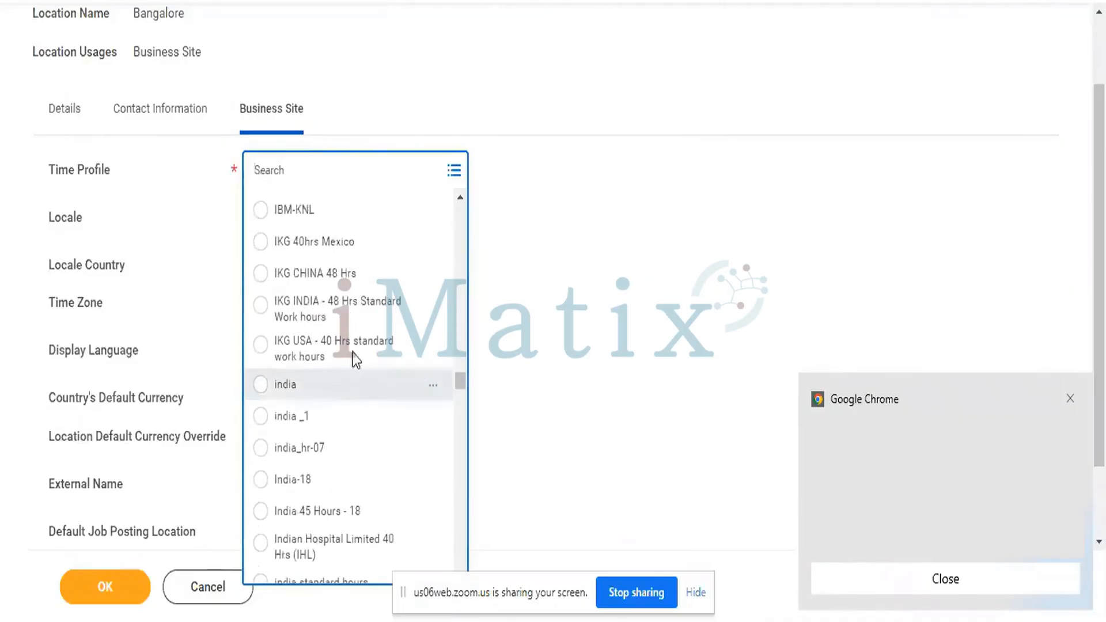
pyautogui.scroll(20, 353, 352)
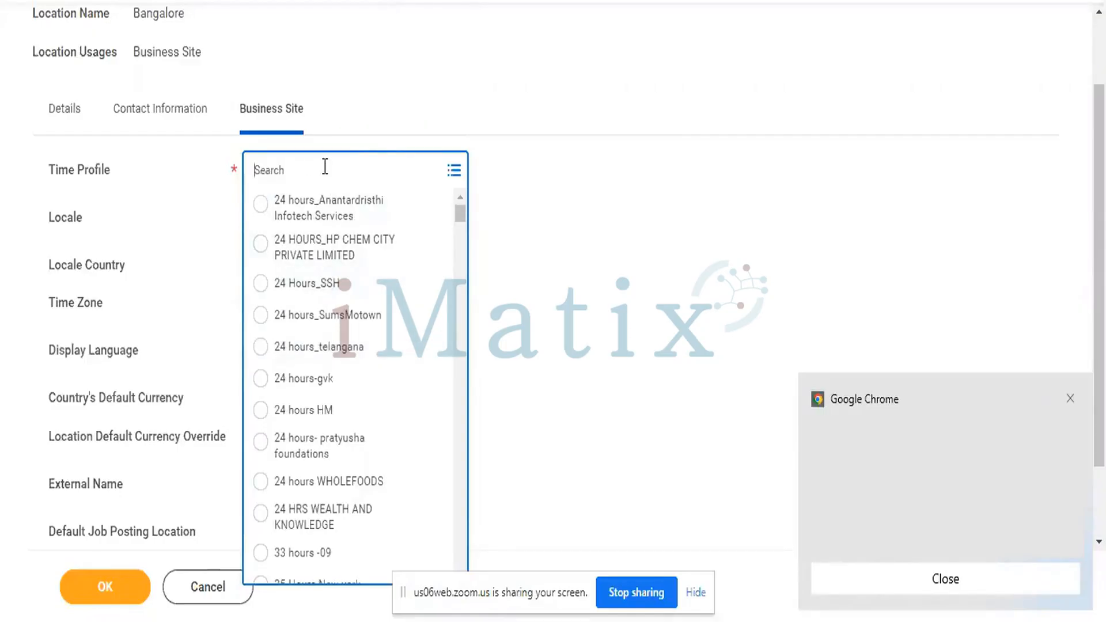
pyautogui.write('h')
pyautogui.press('BackSpace')
pyautogui.write('24')
pyautogui.press('Return')
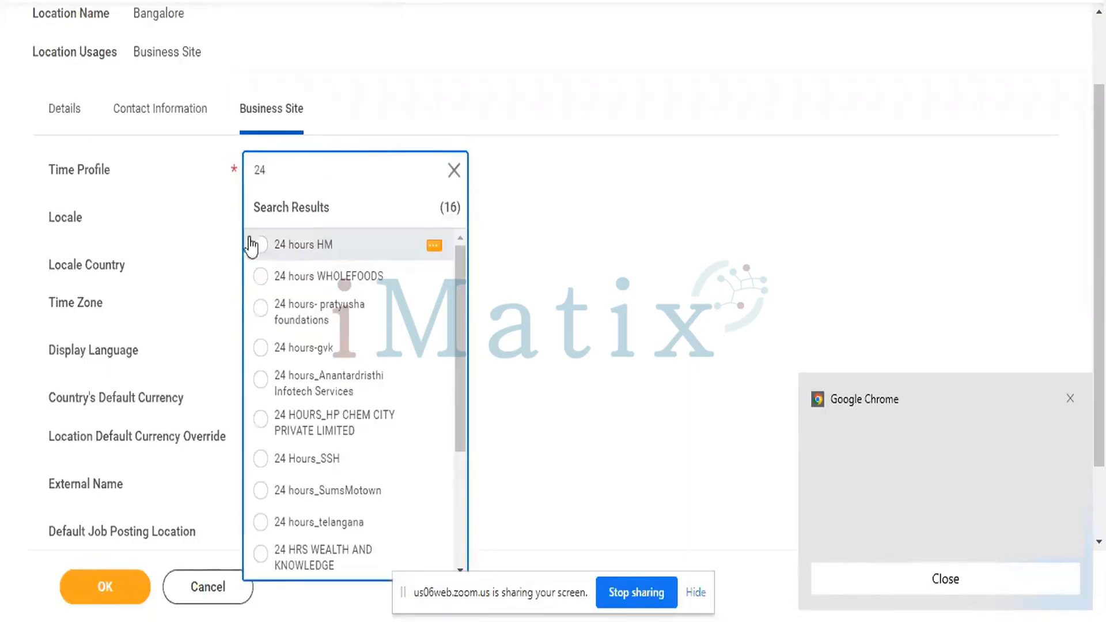
pyautogui.click(260, 245)
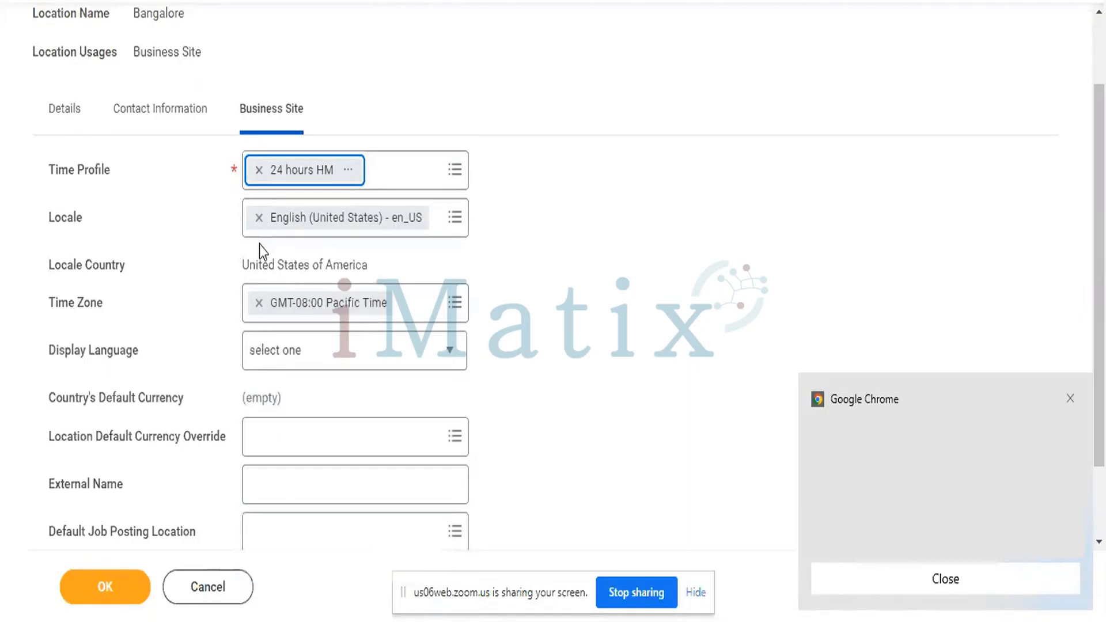
pyautogui.scroll(-2, 611, 230)
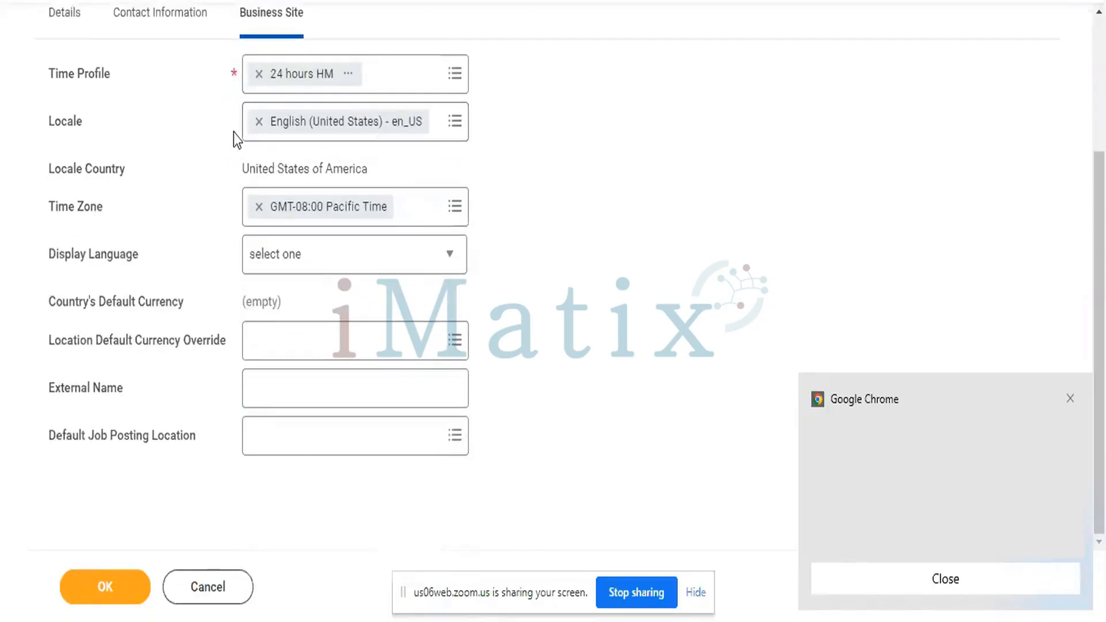
pyautogui.click(261, 123)
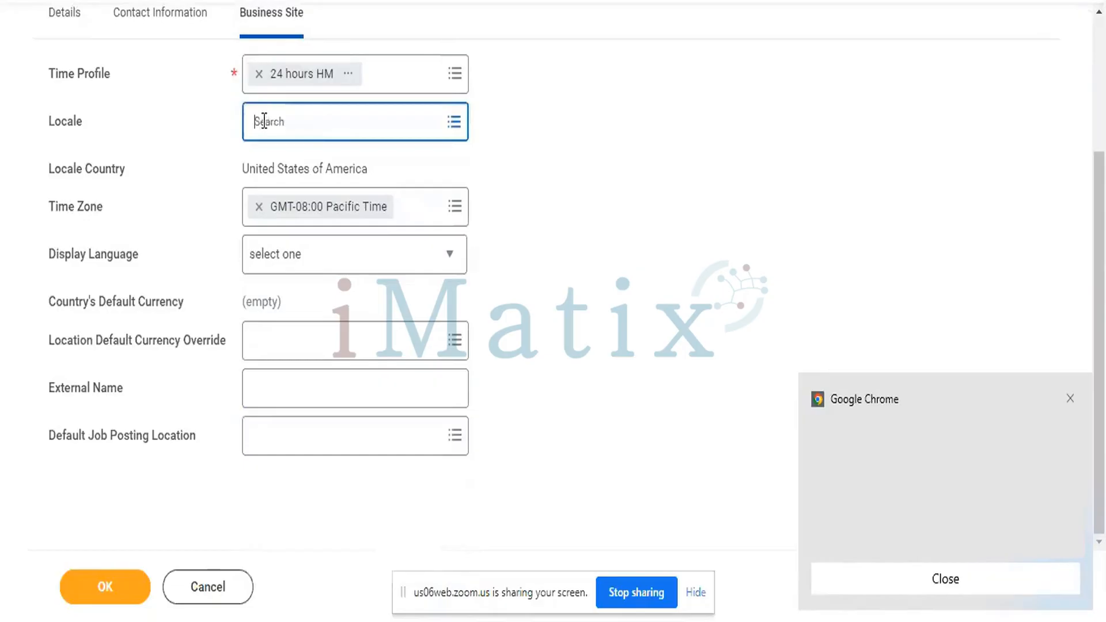
pyautogui.click(324, 128)
pyautogui.write('IND')
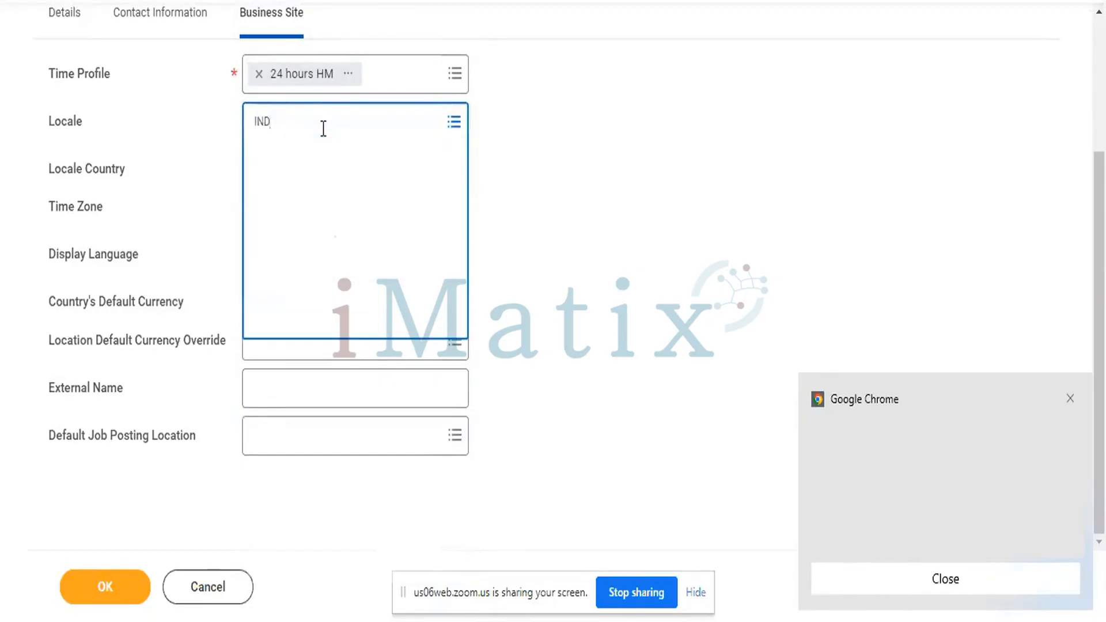
pyautogui.press('Return')
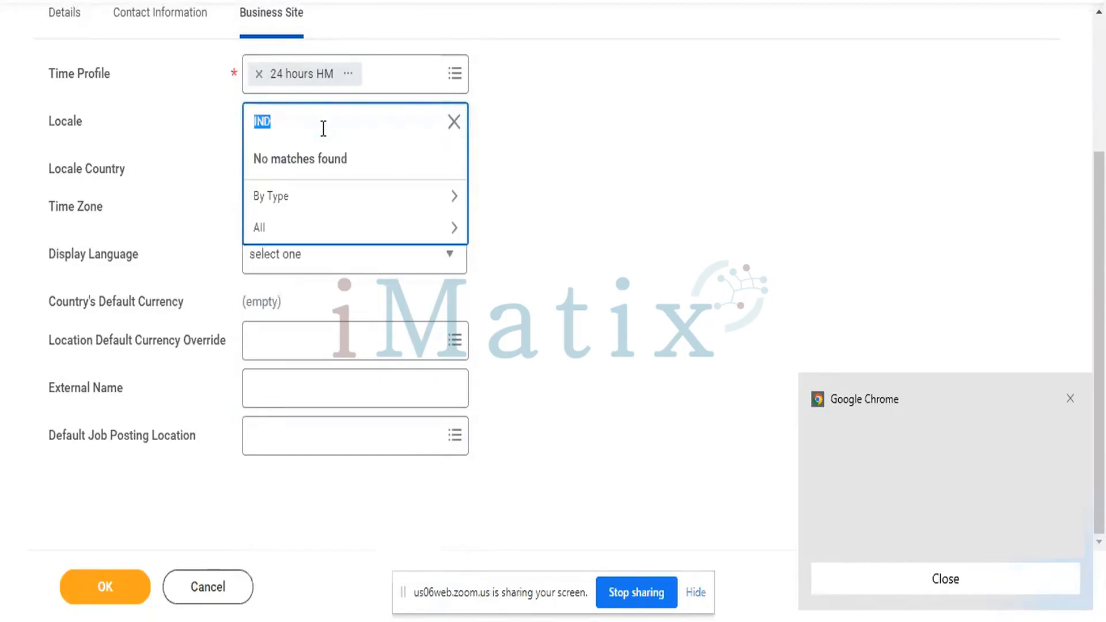
pyautogui.press('BackSpace')
pyautogui.click(586, 134)
pyautogui.click(468, 128)
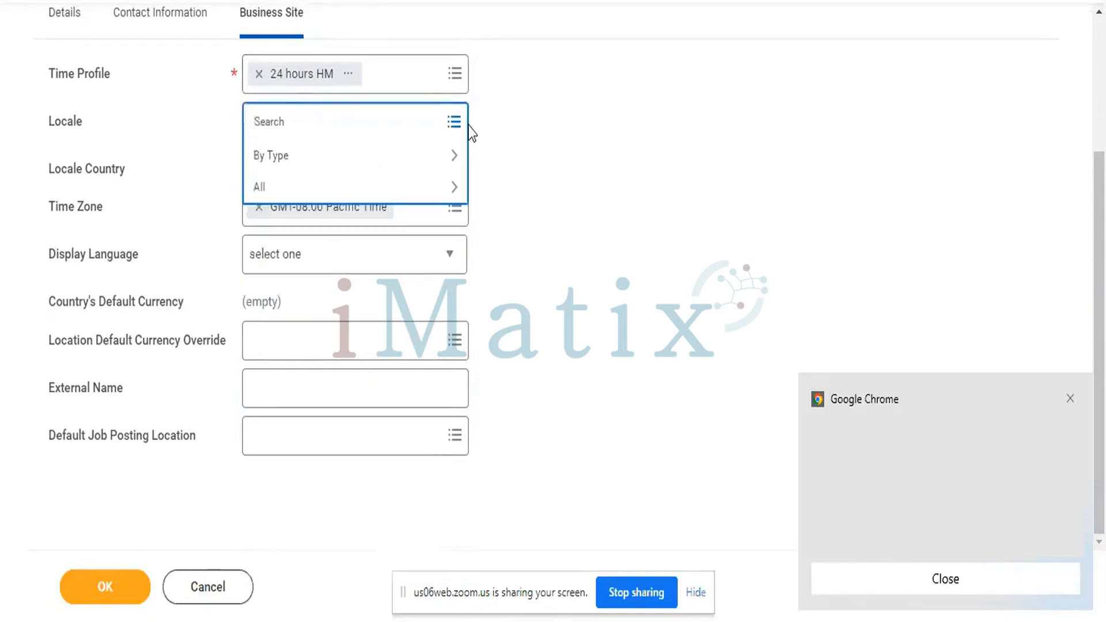
pyautogui.click(331, 196)
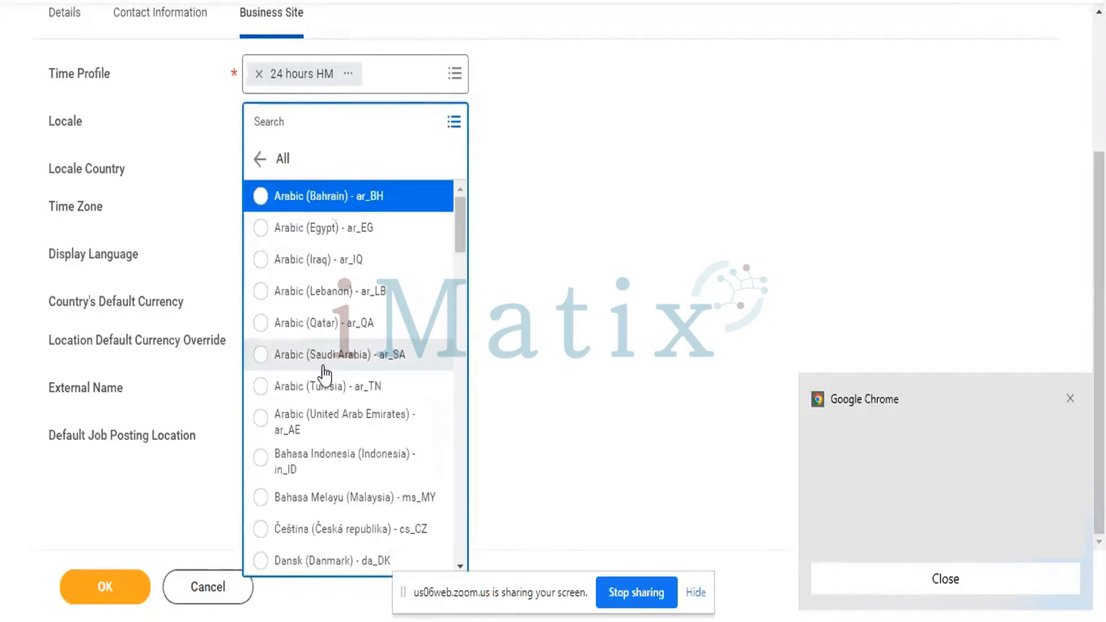
pyautogui.scroll(-10, 322, 367)
pyautogui.scroll(-4, 323, 368)
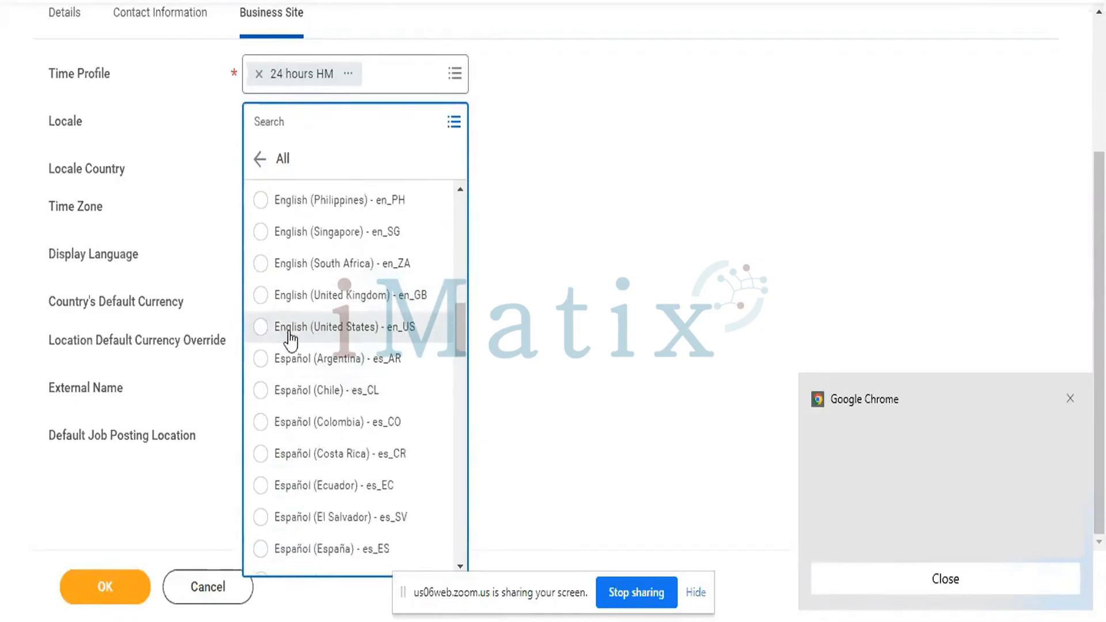
pyautogui.click(260, 327)
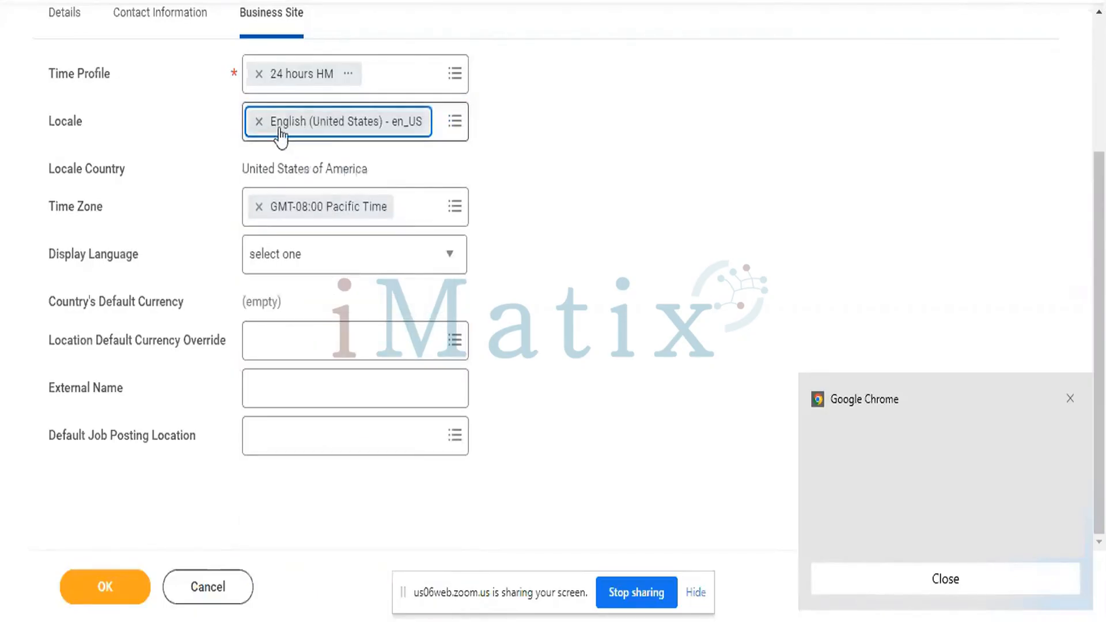
pyautogui.click(511, 172)
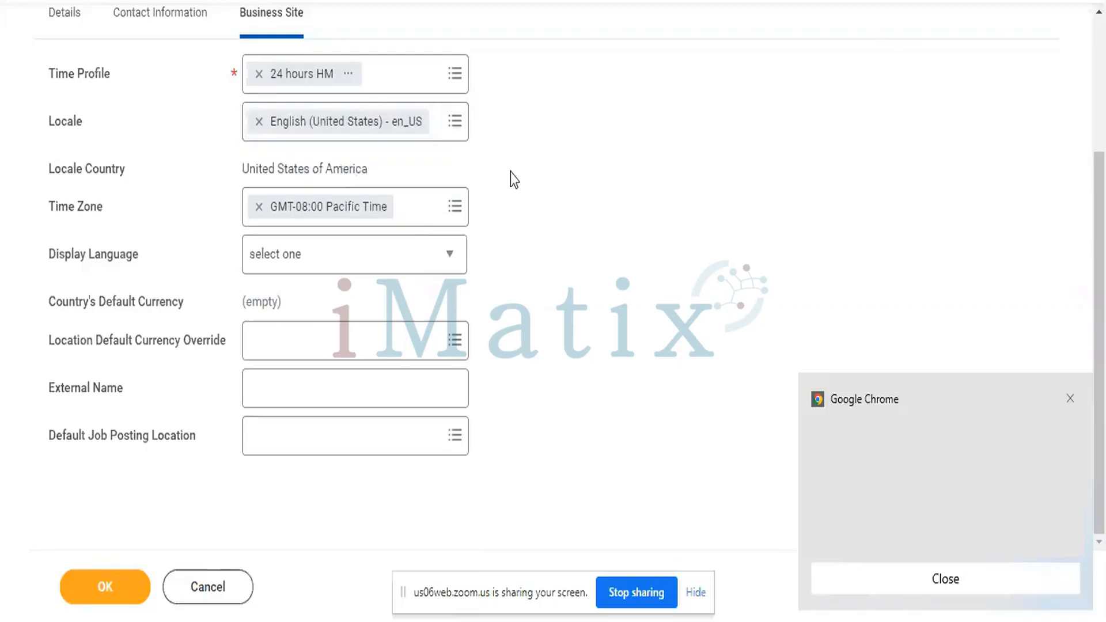
pyautogui.click(387, 254)
# - Choose English as Display Language and INR as the Location Default Currency Override
pyautogui.click(387, 254)
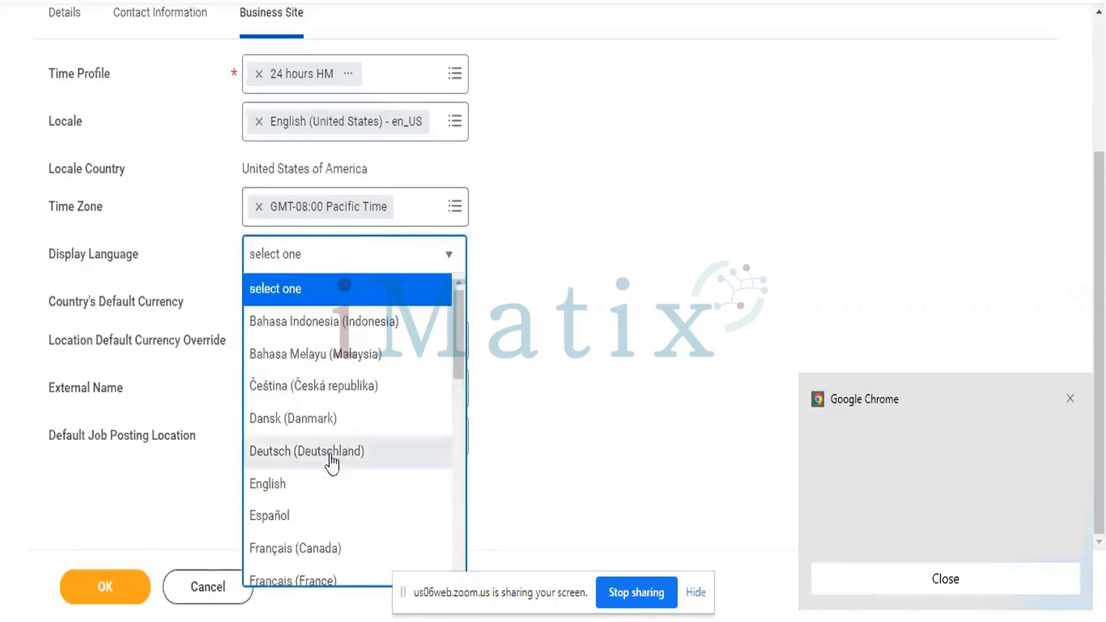
pyautogui.click(304, 484)
pyautogui.click(641, 309)
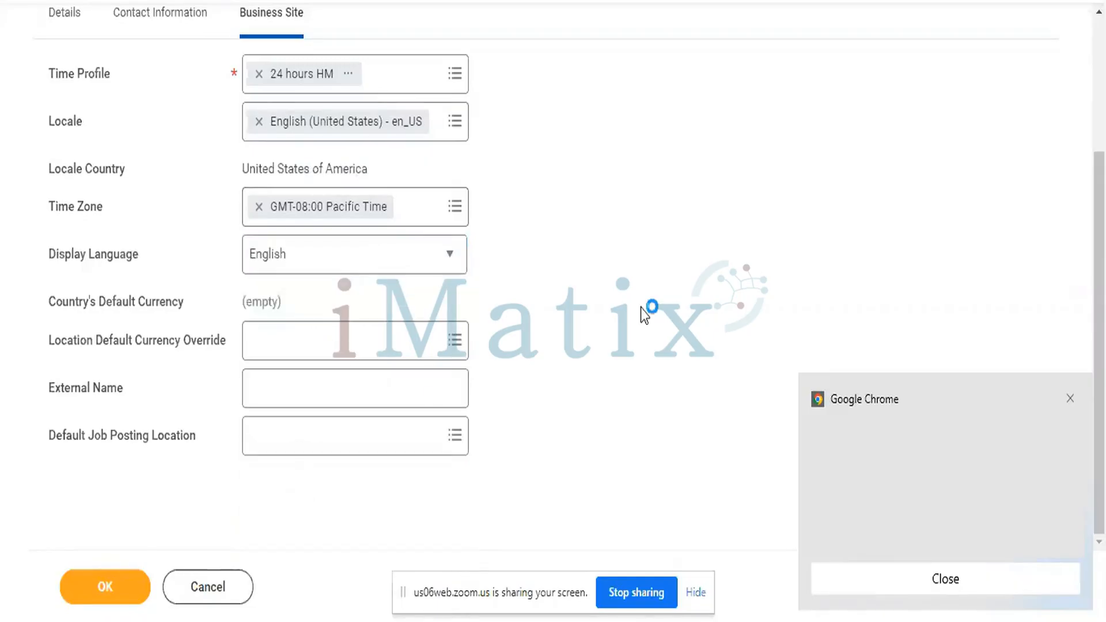
pyautogui.click(414, 346)
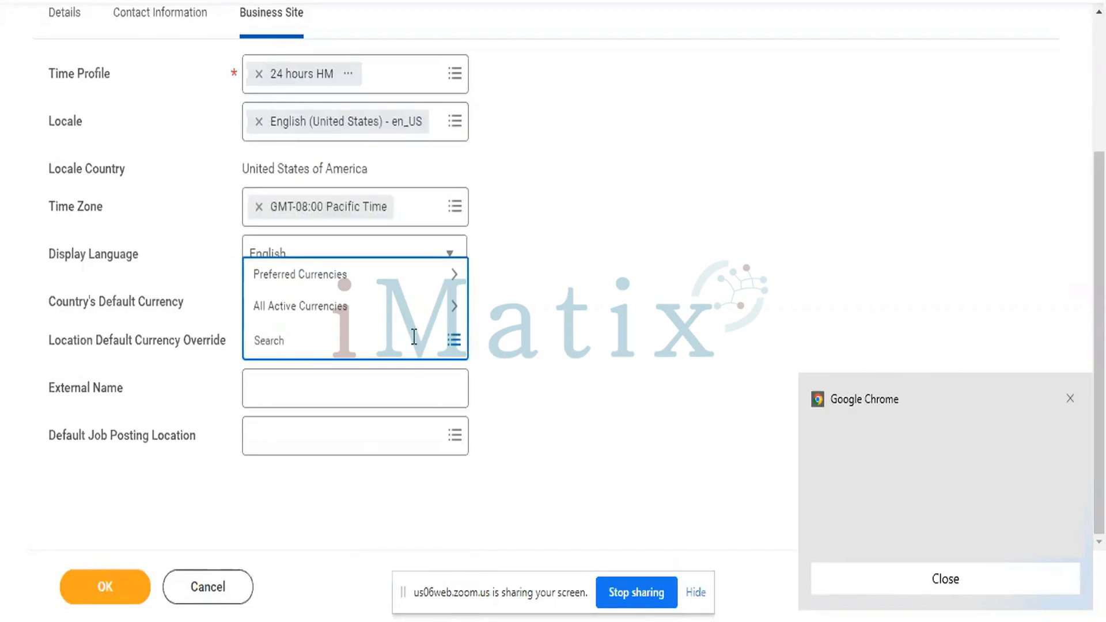
pyautogui.write('INR')
pyautogui.press('Return')
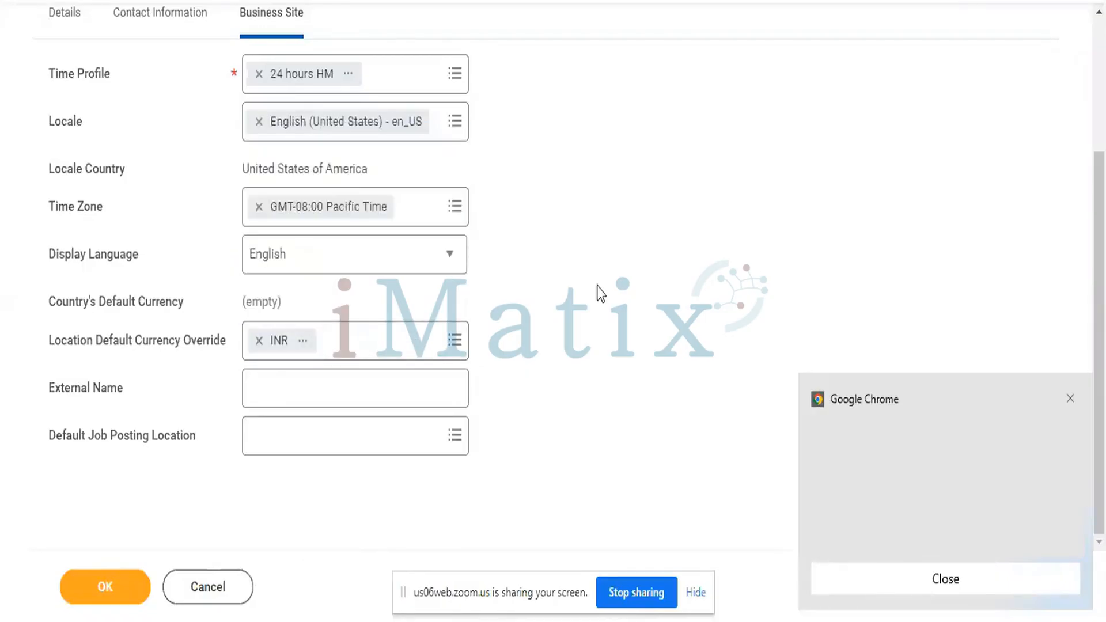
pyautogui.click(344, 384)
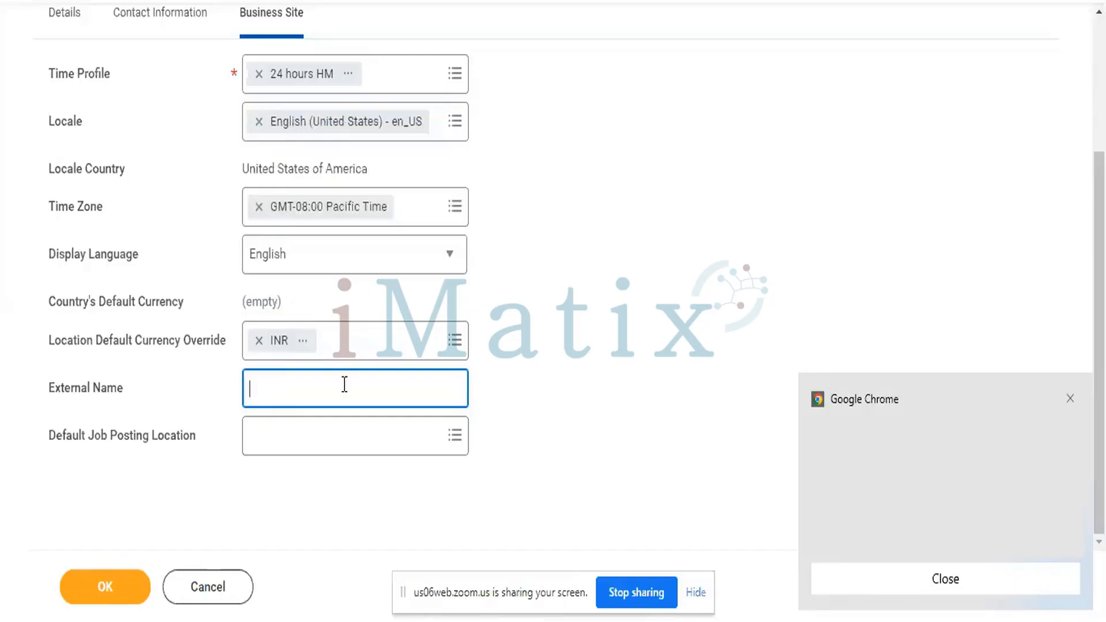
# - Enter external name 'CF Software Pvt Ltd' and pick BANGALORE as Default Job Posting Location
pyautogui.write('CF Software Pvt Ltd')
pyautogui.click(394, 434)
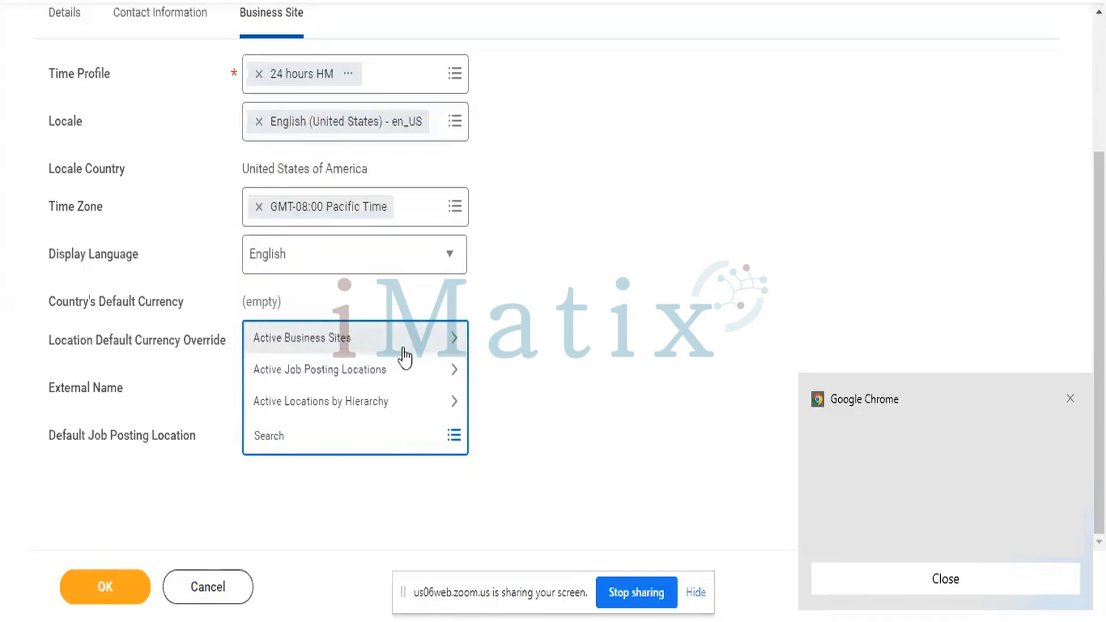
pyautogui.click(332, 407)
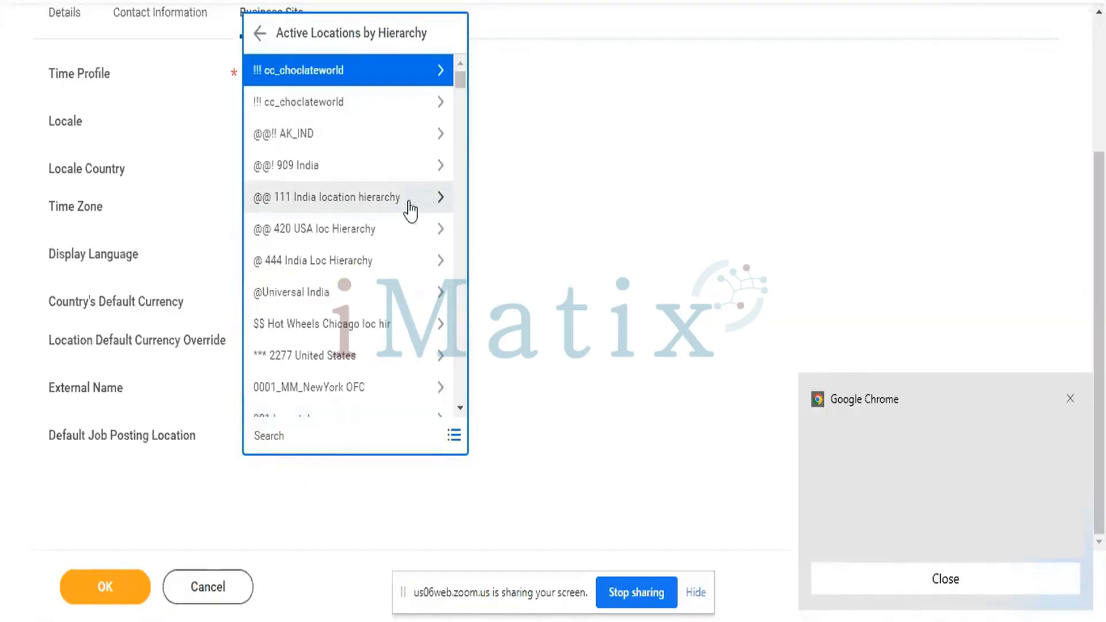
pyautogui.click(312, 173)
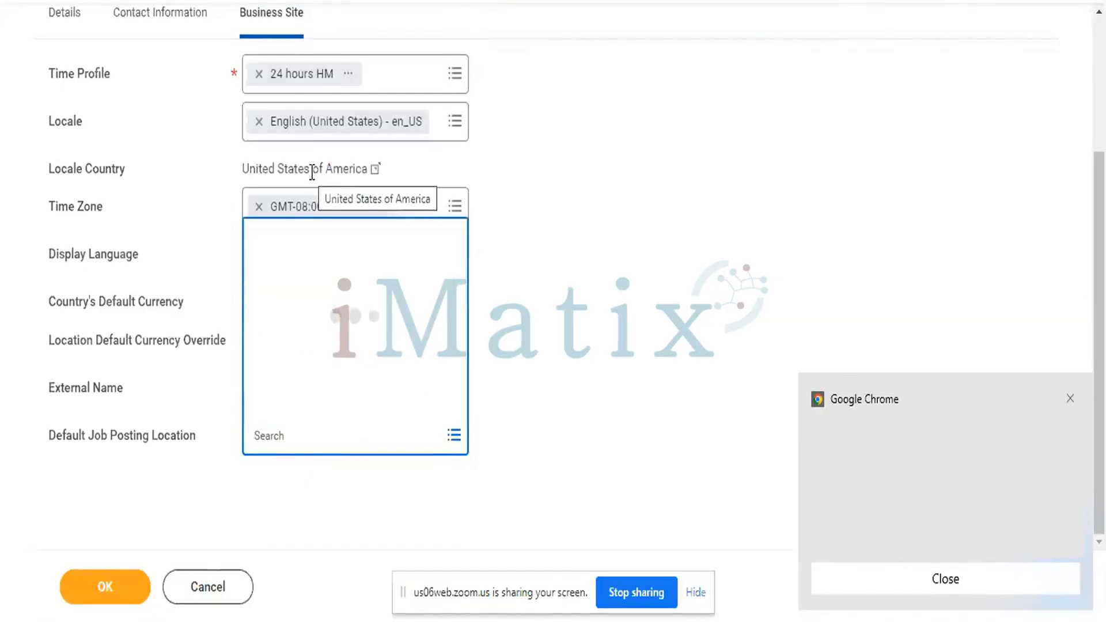
pyautogui.click(579, 385)
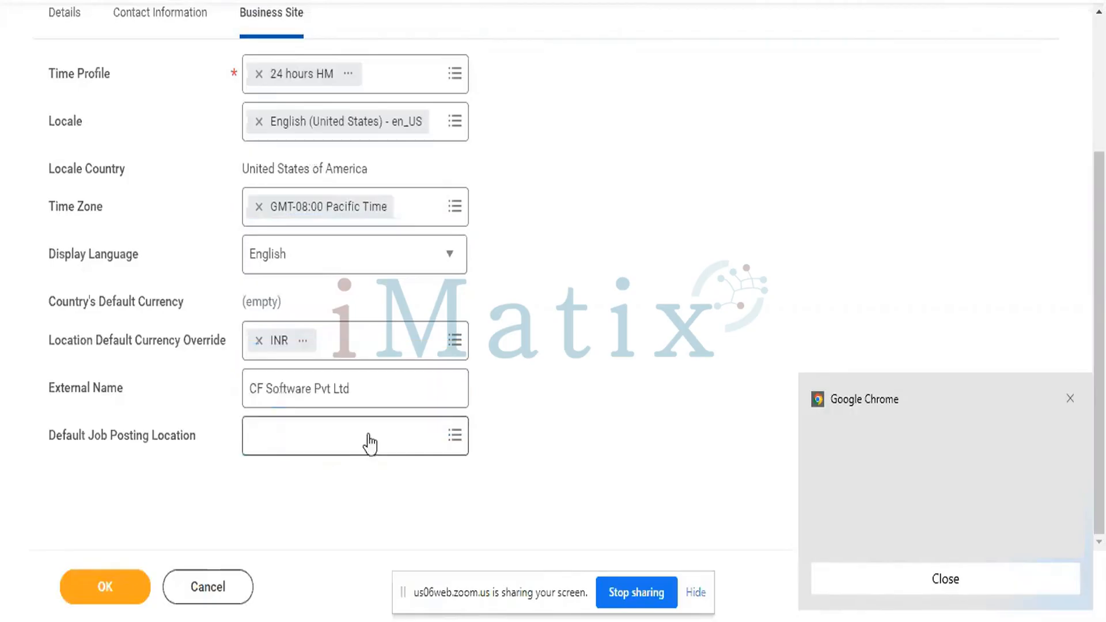
pyautogui.click(333, 443)
pyautogui.write('B')
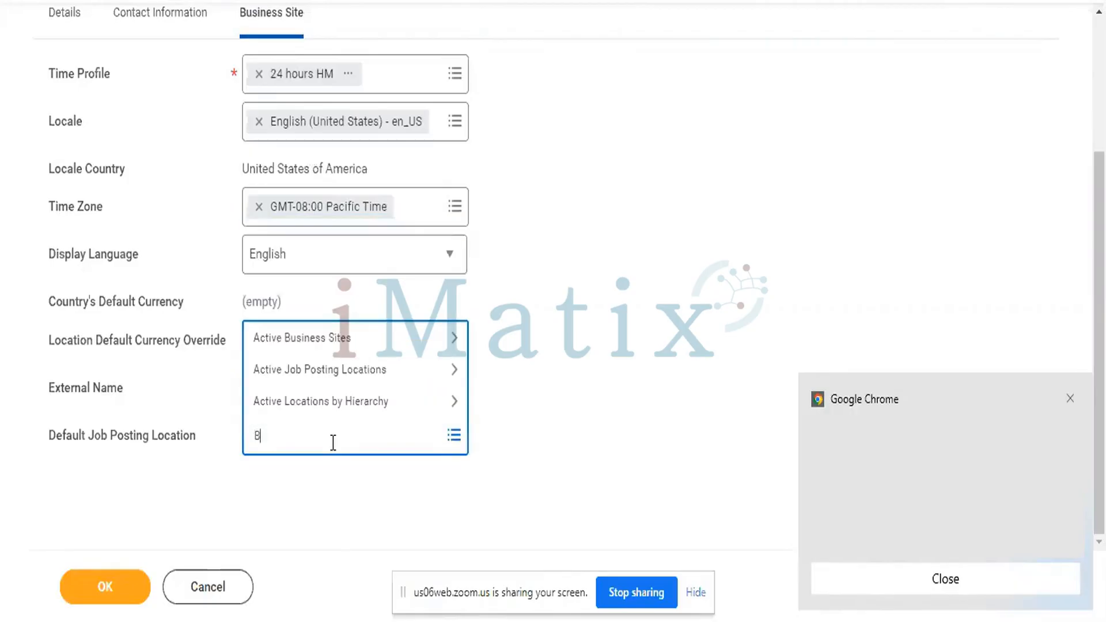
pyautogui.write('ngalore')
pyautogui.press('Return')
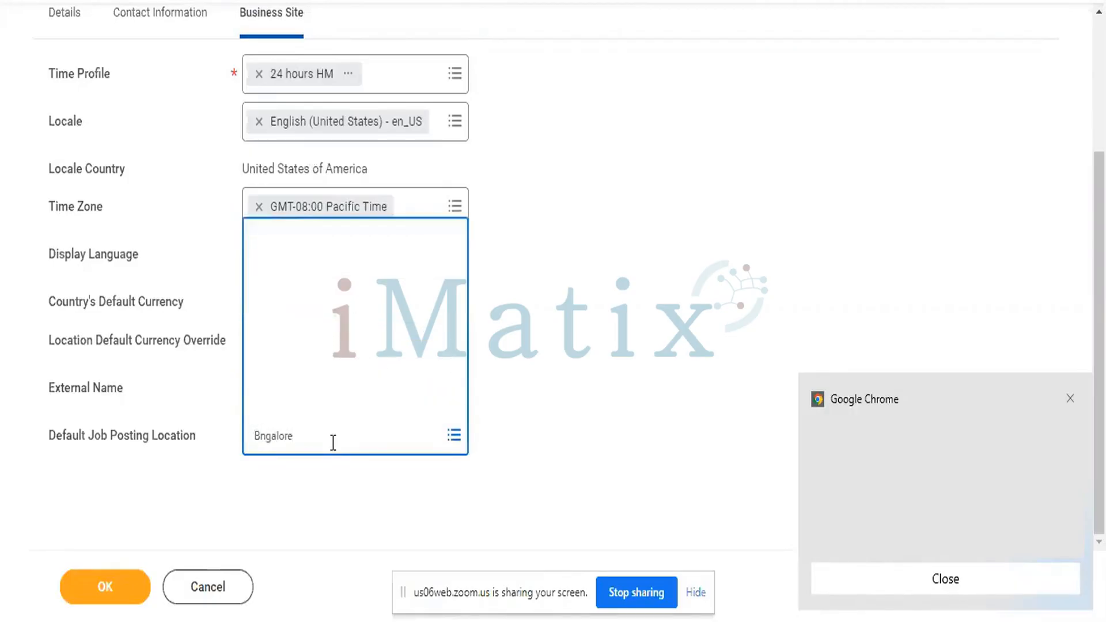
pyautogui.press('BackSpace')
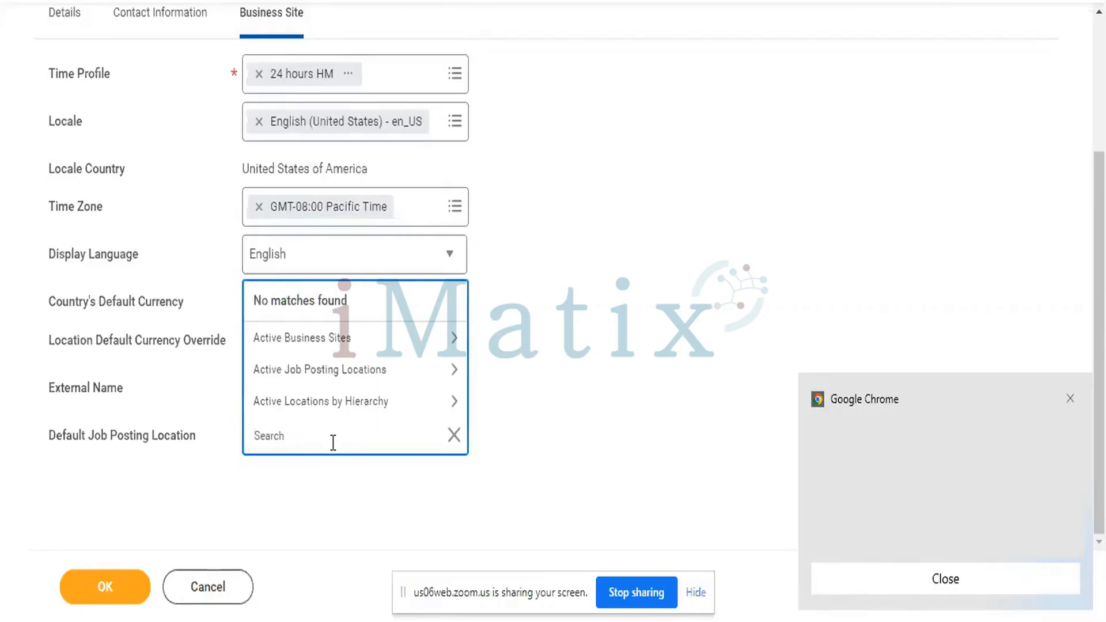
pyautogui.write('Bang')
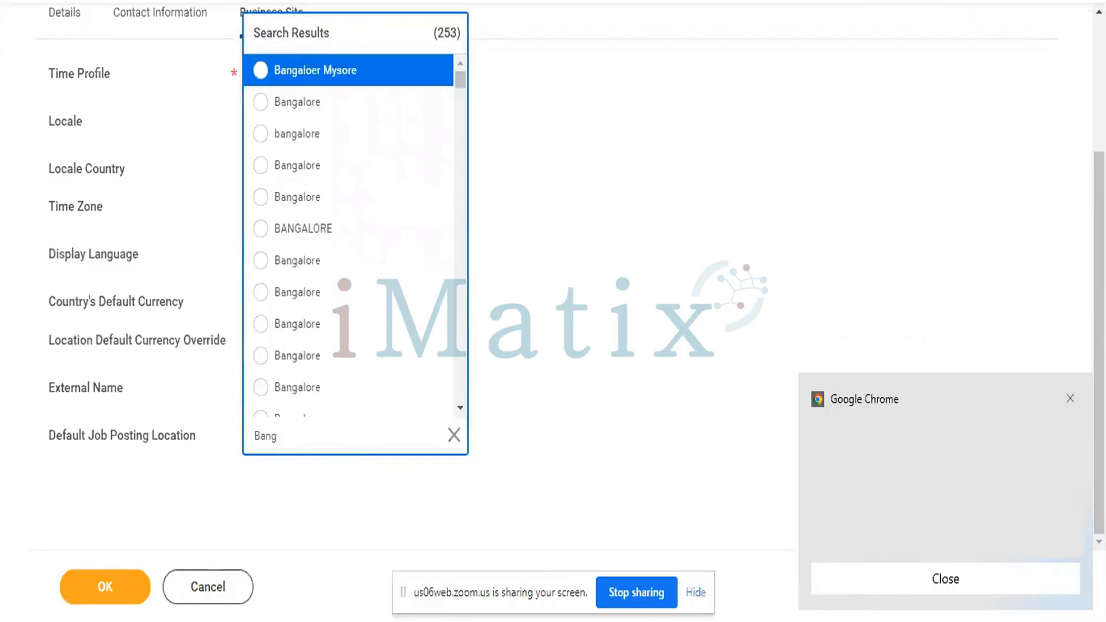
pyautogui.click(260, 229)
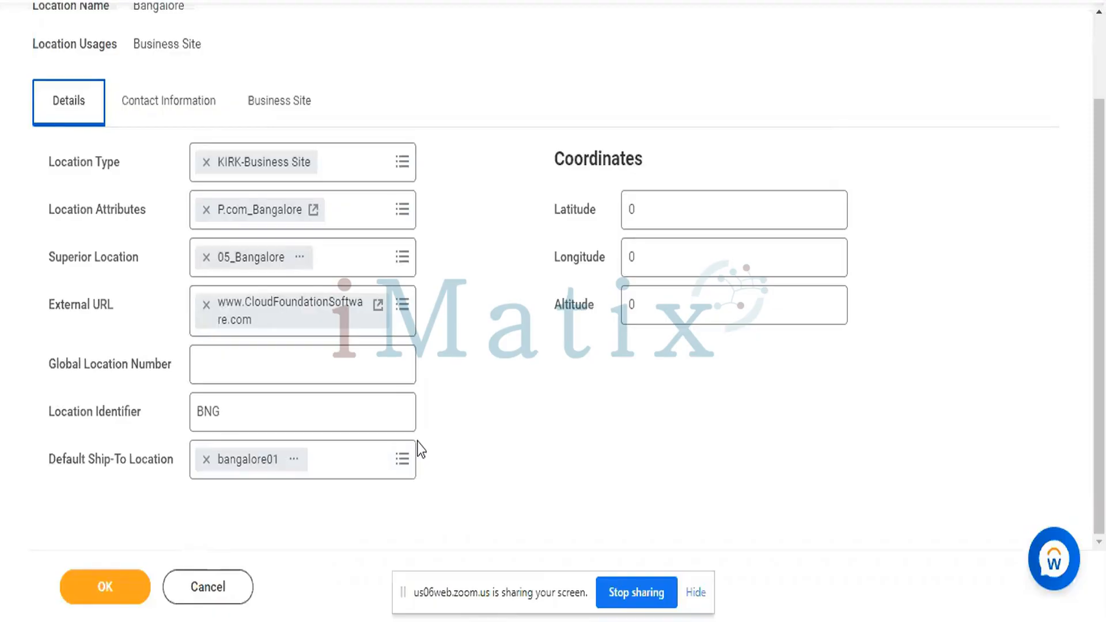
# - Submit the Bangalore location, then read and dismiss the three errors requiring Primary phone, address and email
pyautogui.click(130, 574)
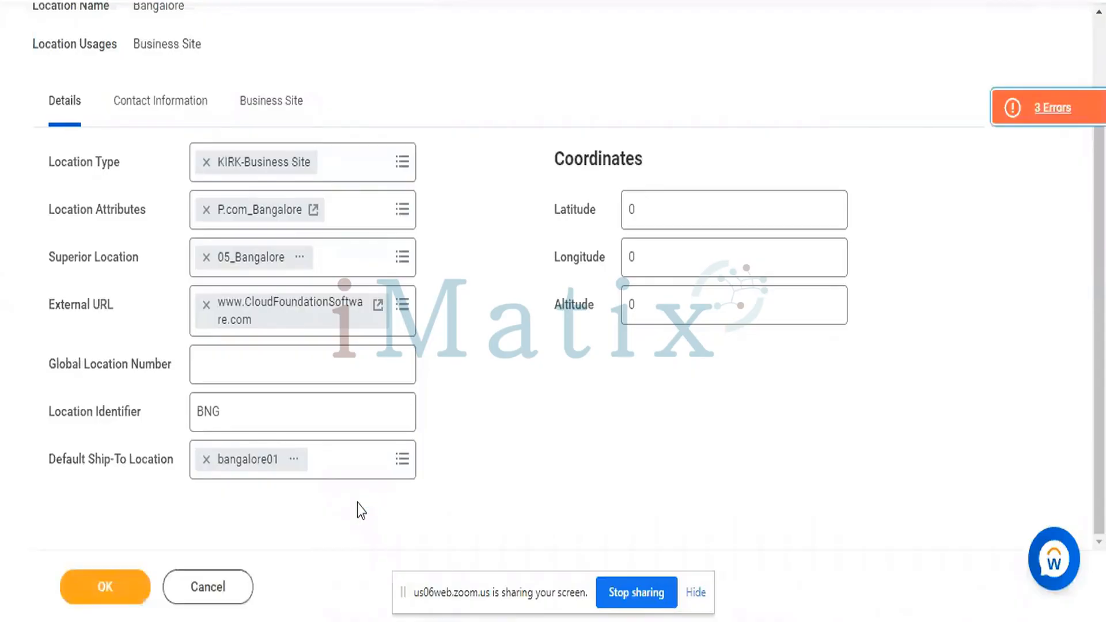
pyautogui.click(972, 111)
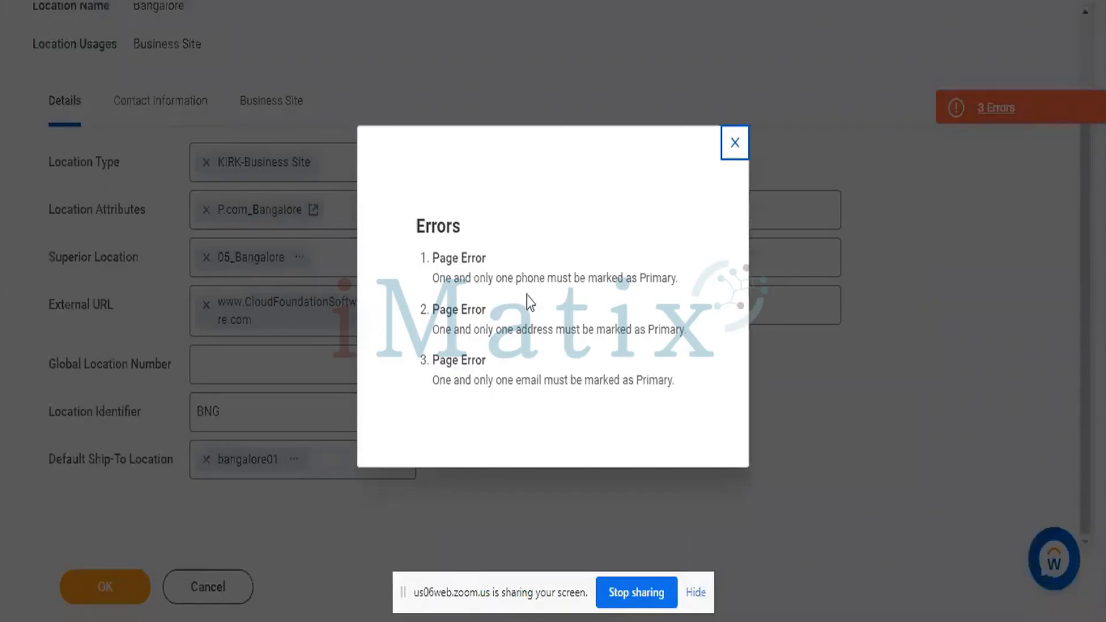
pyautogui.tripleClick(535, 277)
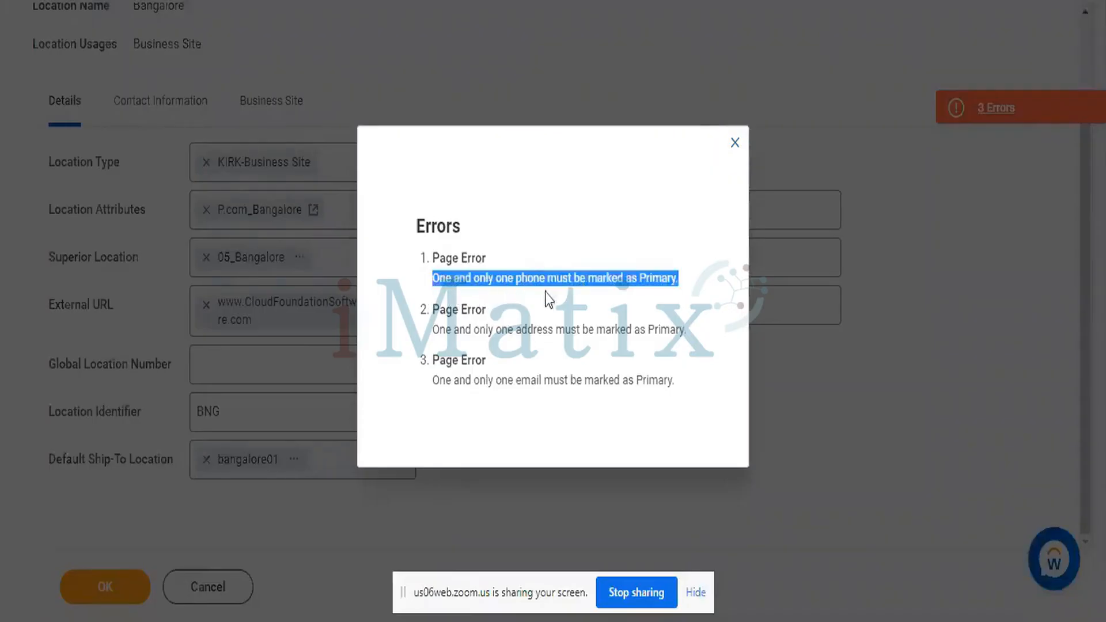
pyautogui.tripleClick(475, 331)
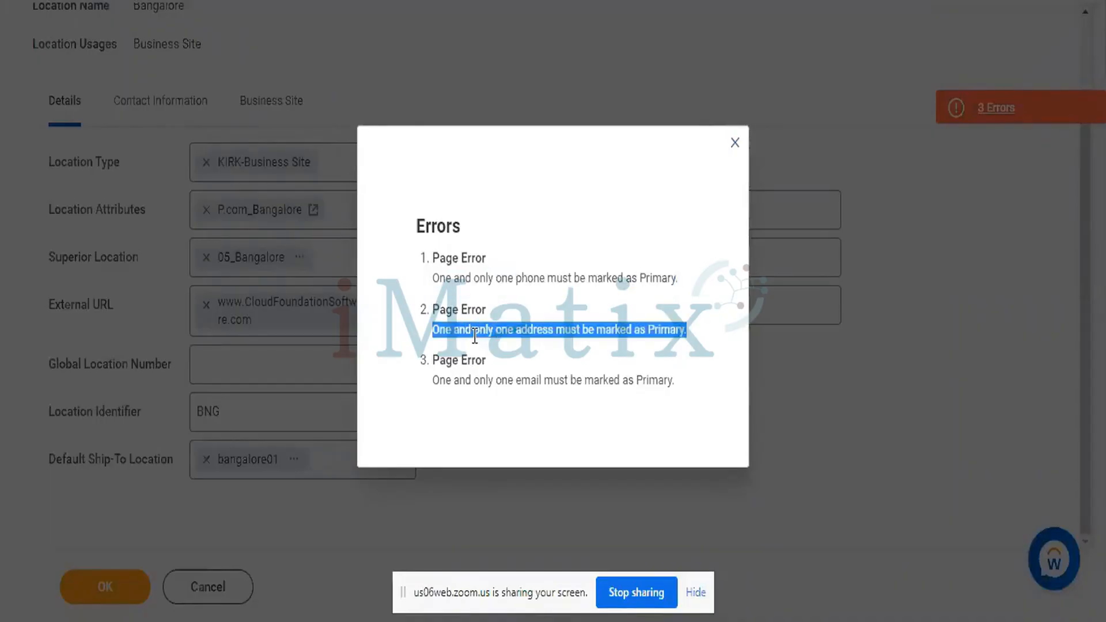
pyautogui.tripleClick(464, 388)
pyautogui.click(735, 144)
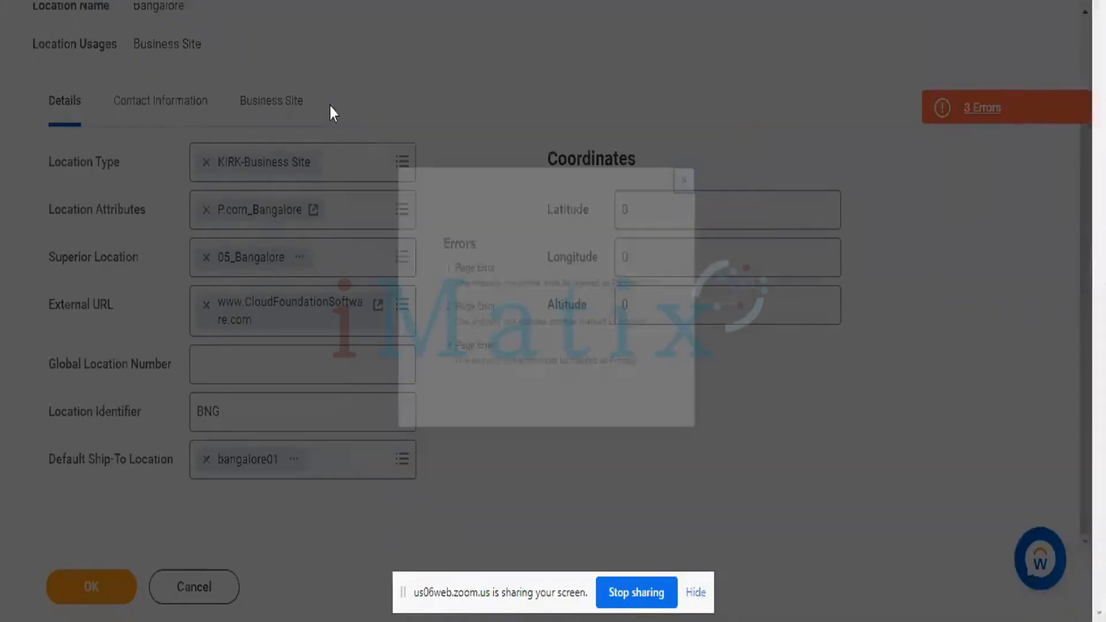
# - On Contact Information, mark the phone, address and email each as Primary
pyautogui.click(196, 108)
pyautogui.scroll(-3, 548, 377)
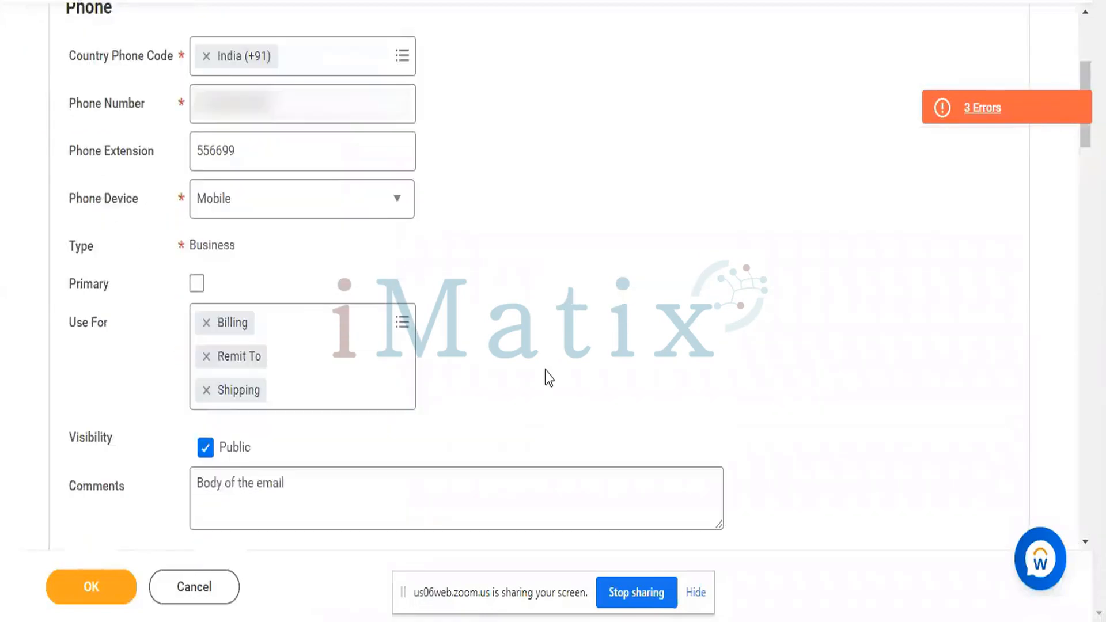
pyautogui.click(197, 282)
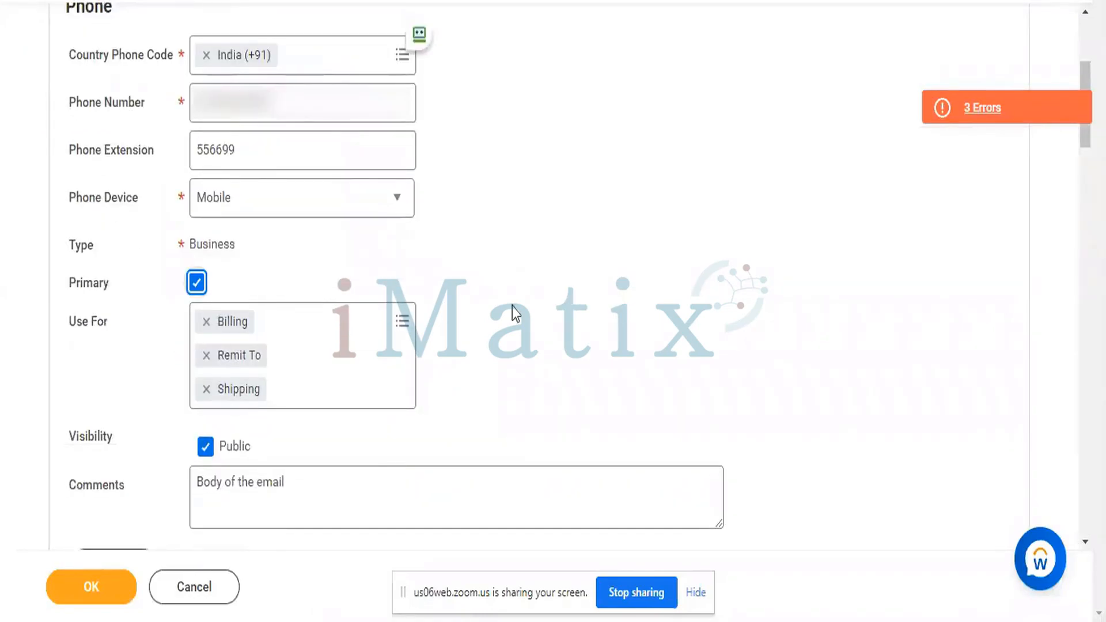
pyautogui.scroll(-10, 513, 307)
pyautogui.scroll(-8, 513, 306)
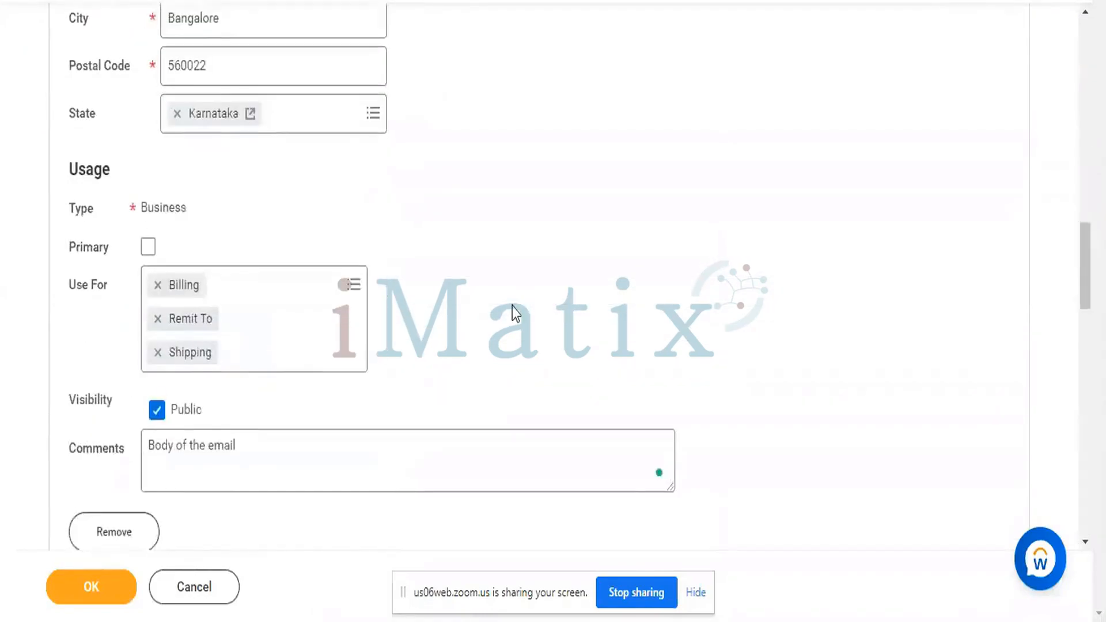
pyautogui.click(148, 241)
pyautogui.scroll(-13, 389, 231)
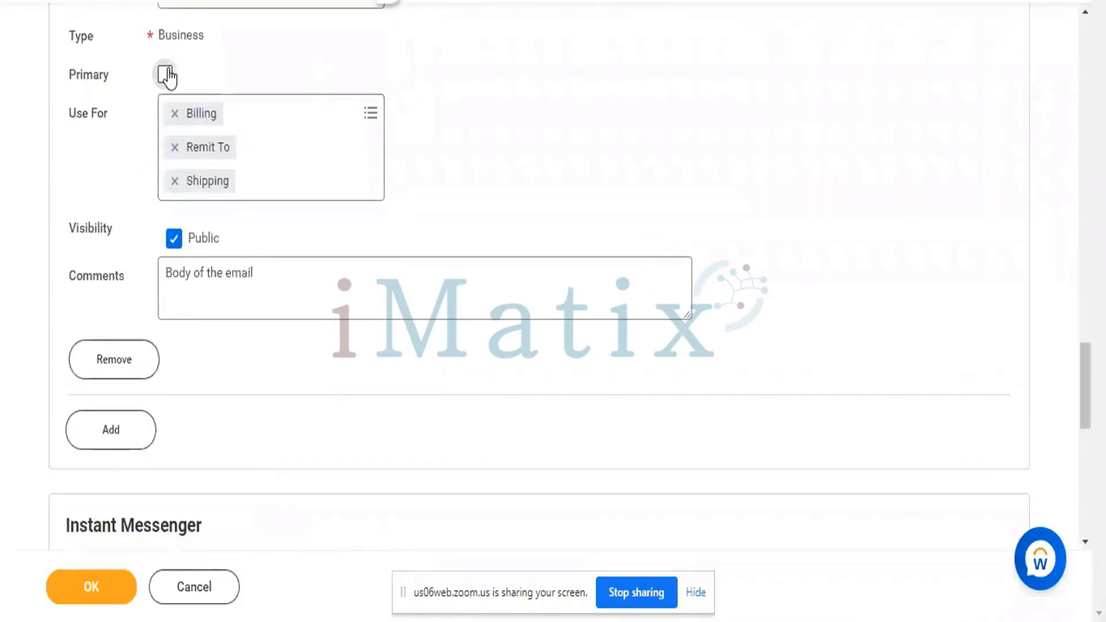
pyautogui.click(165, 74)
# - Scroll back up through the Bangalore location form to the top
pyautogui.scroll(11, 376, 328)
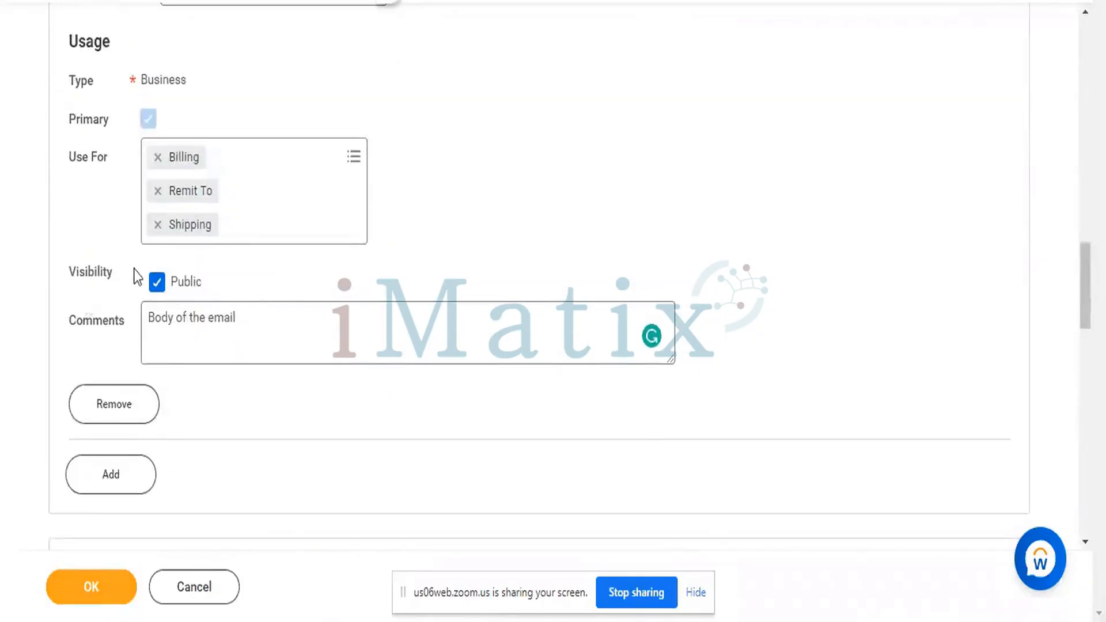
pyautogui.scroll(6, 190, 297)
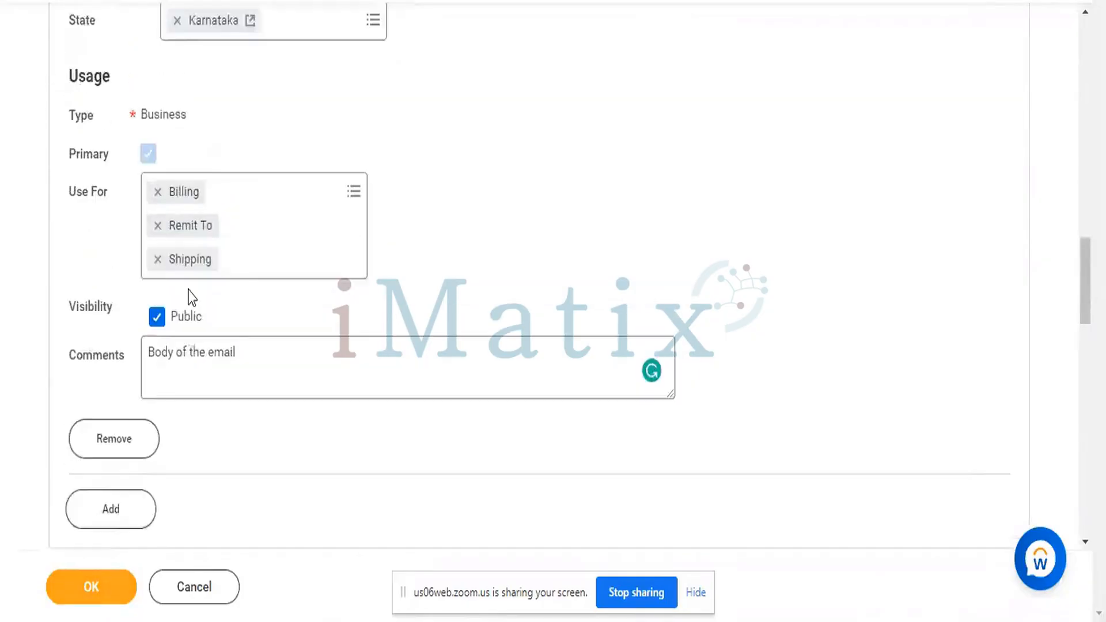
pyautogui.scroll(11, 190, 289)
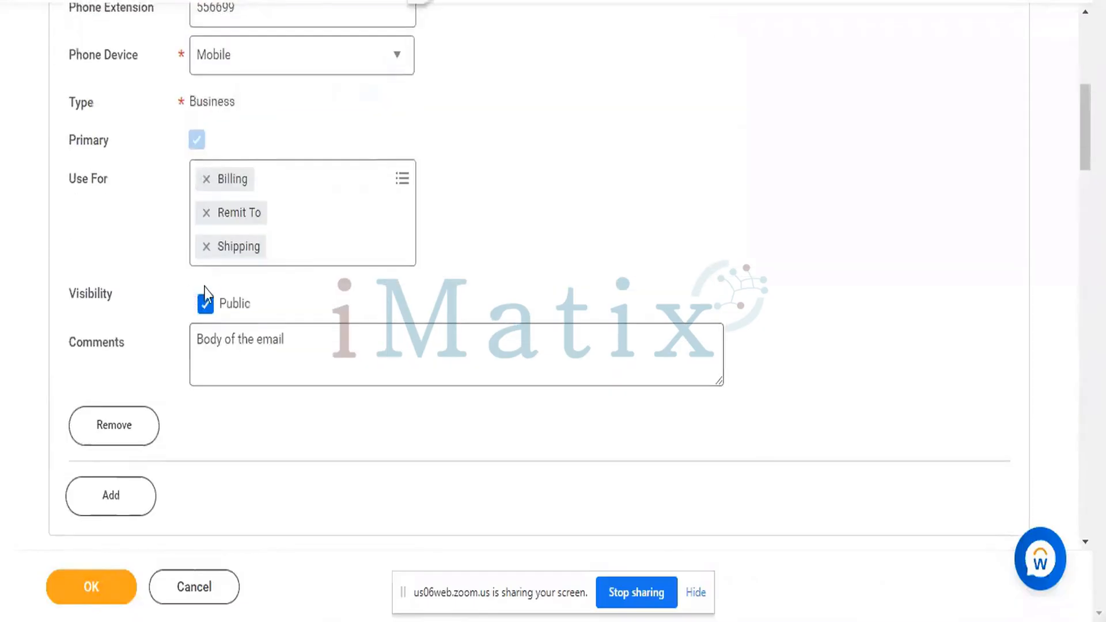
pyautogui.scroll(3, 279, 254)
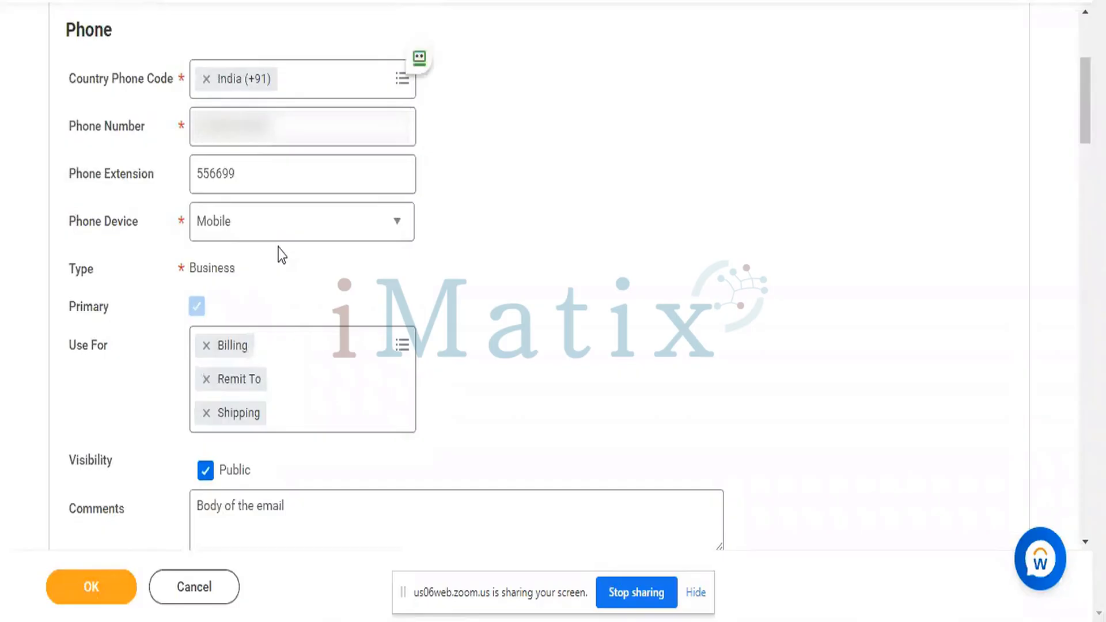
pyautogui.scroll(1, 281, 250)
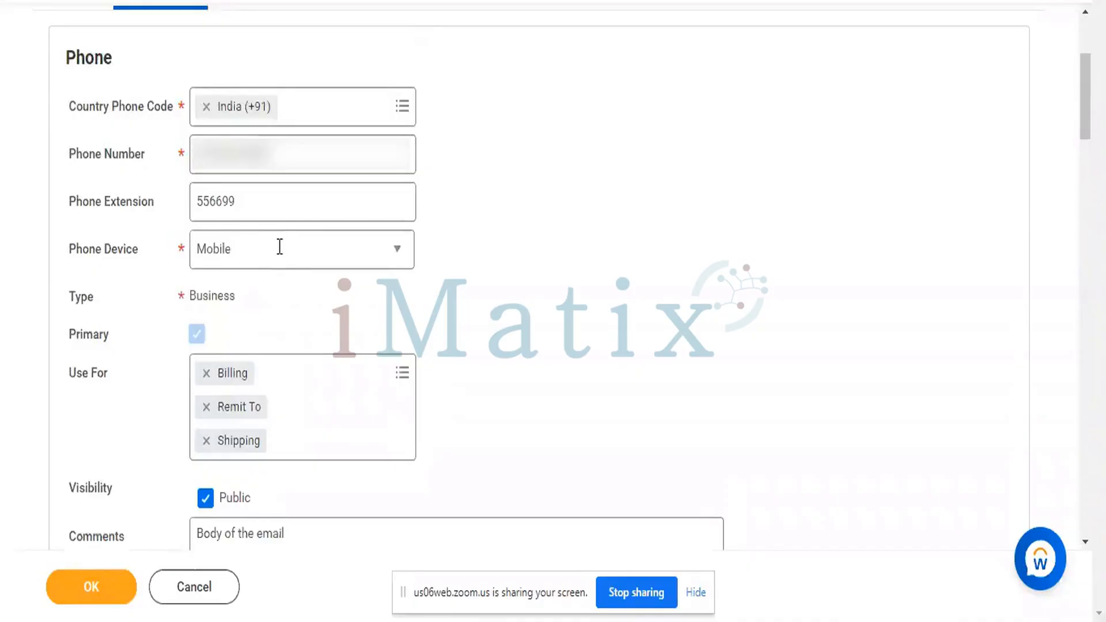
pyautogui.scroll(2, 279, 247)
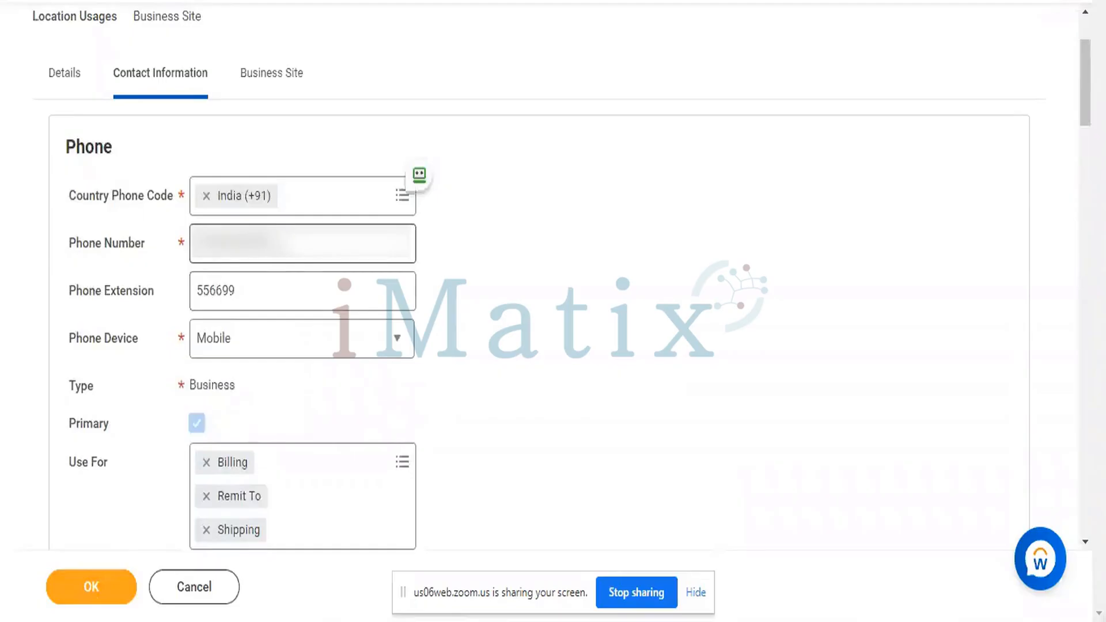
pyautogui.scroll(2, 281, 254)
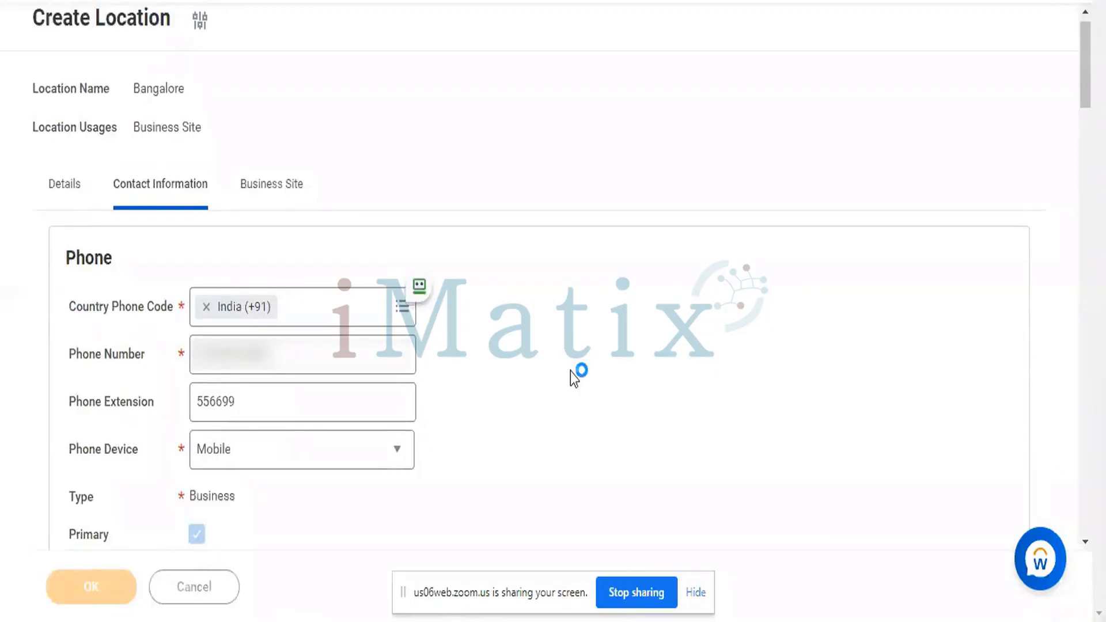
pyautogui.scroll(-9, 503, 352)
pyautogui.scroll(9, 503, 354)
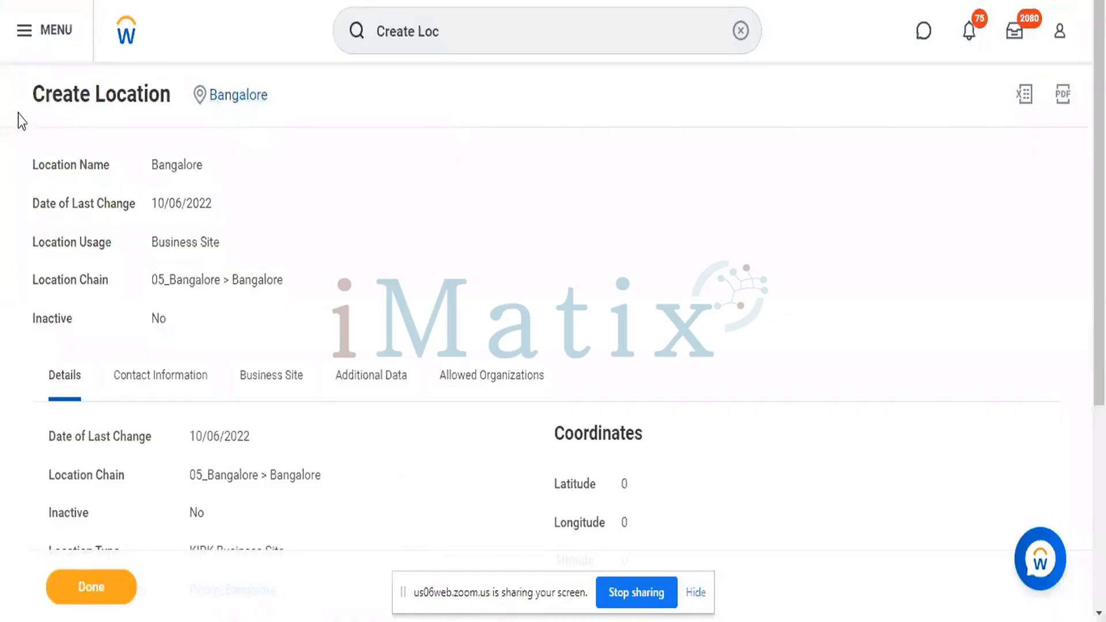
# - Review the summary (Location Chain 05_Bangalore > Bangalore, Business Site, Inactive No) and saved contact information
pyautogui.moveTo(16, 103); pyautogui.dragTo(567, 510)
pyautogui.click(729, 297)
pyautogui.scroll(-1, 733, 298)
pyautogui.scroll(-4, 729, 297)
pyautogui.scroll(3, 729, 297)
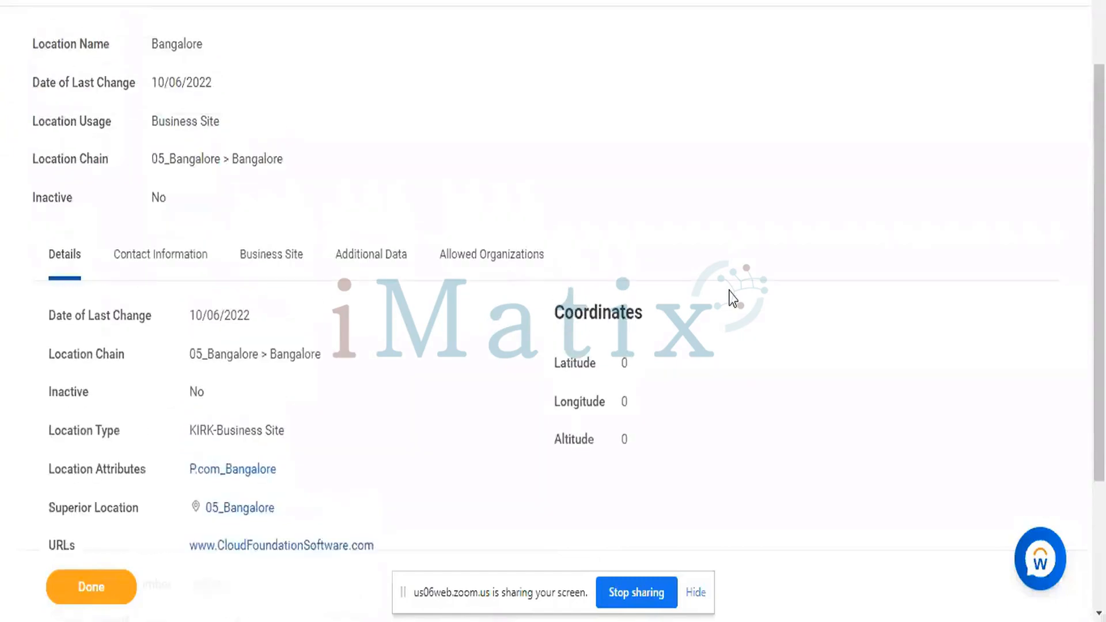
pyautogui.click(190, 264)
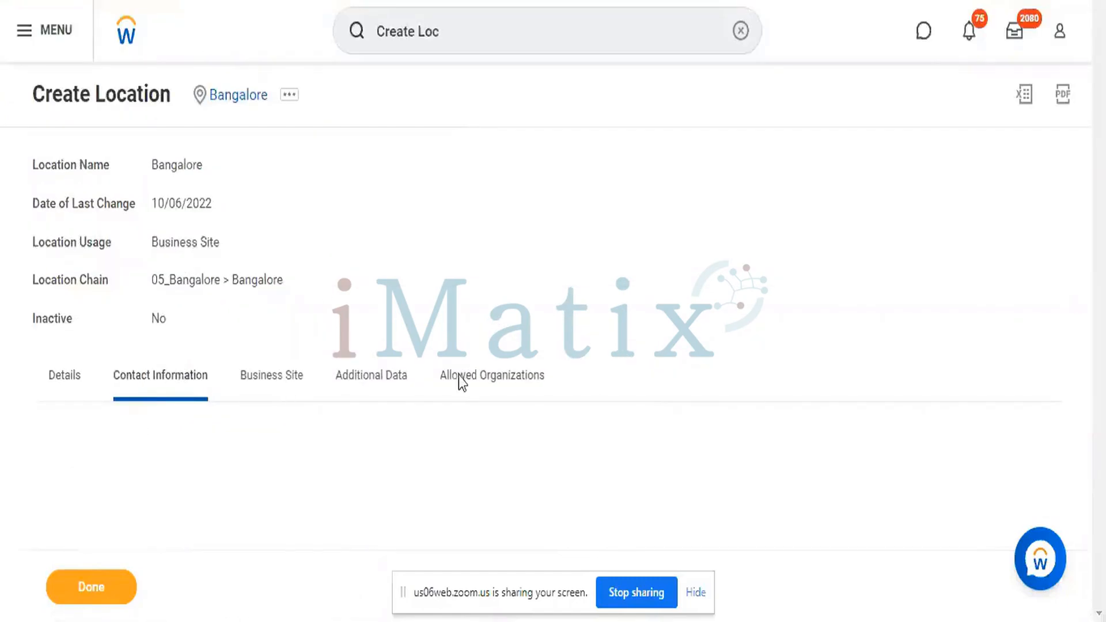
pyautogui.scroll(-5, 453, 309)
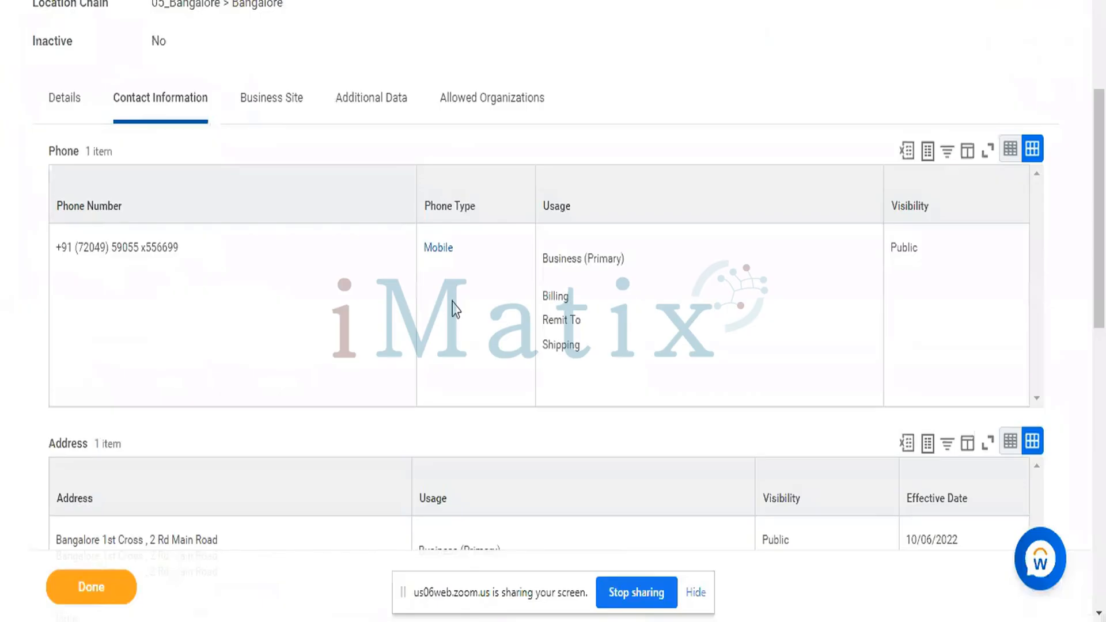
pyautogui.scroll(-5, 452, 309)
pyautogui.scroll(10, 453, 309)
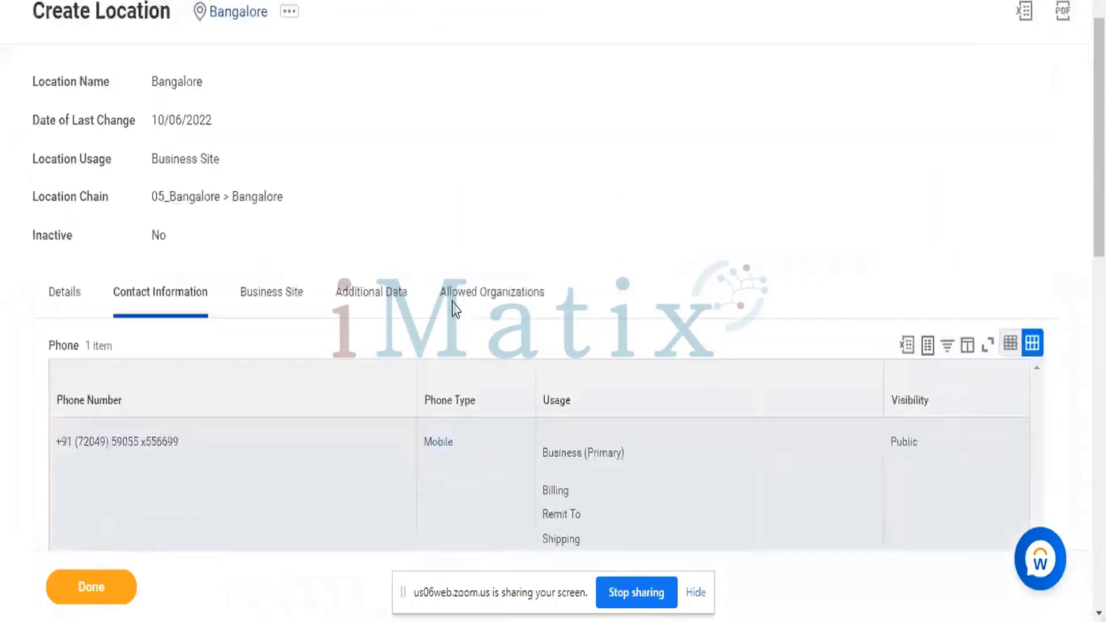
# - Check the Business Site settings, Additional Data and Allowed Organizations (28 organization types, none allowed)
pyautogui.click(286, 385)
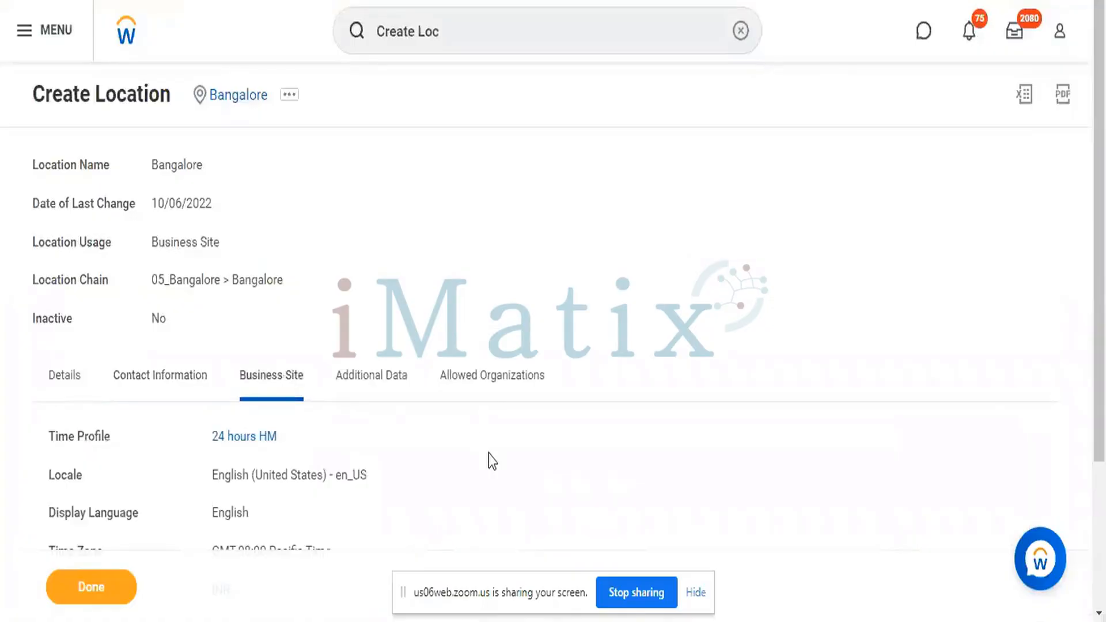
pyautogui.scroll(-3, 489, 454)
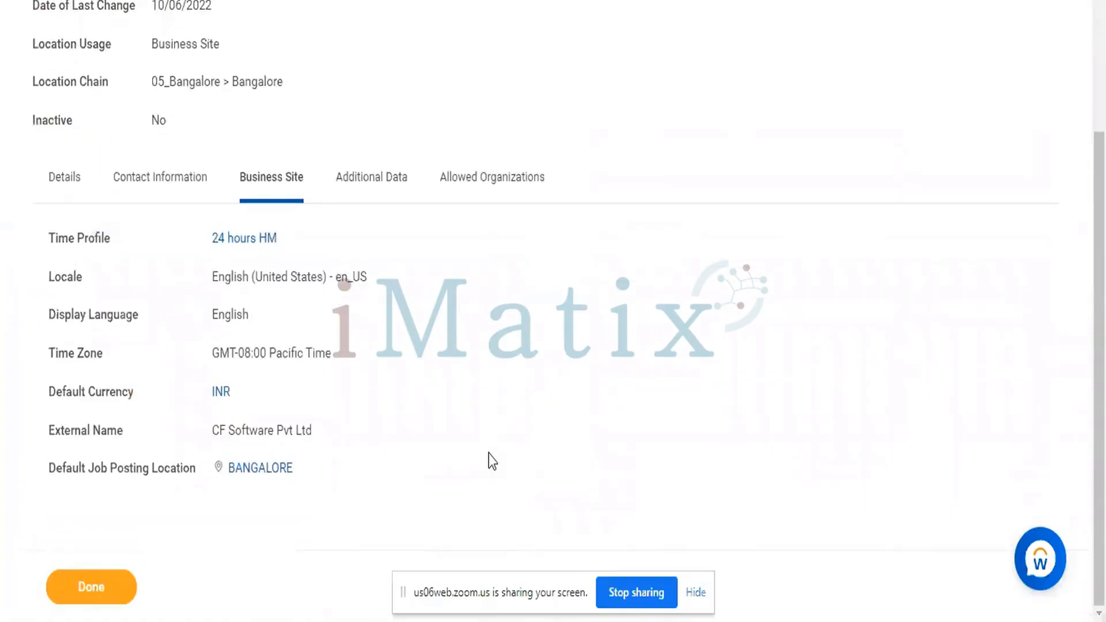
pyautogui.scroll(4, 488, 454)
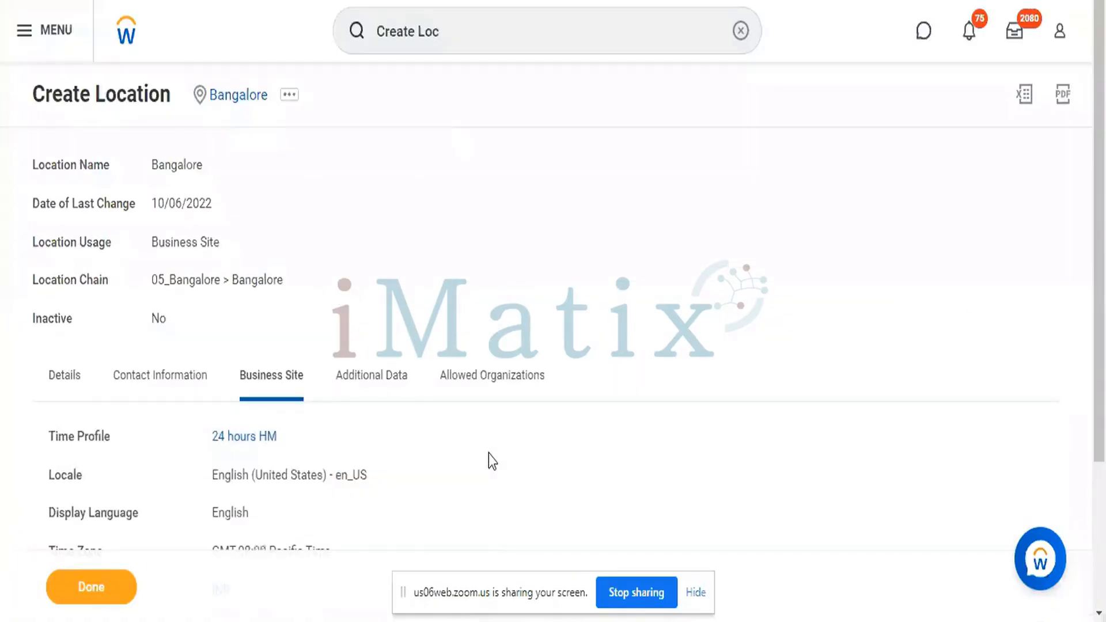
pyautogui.click(384, 396)
pyautogui.scroll(-5, 494, 501)
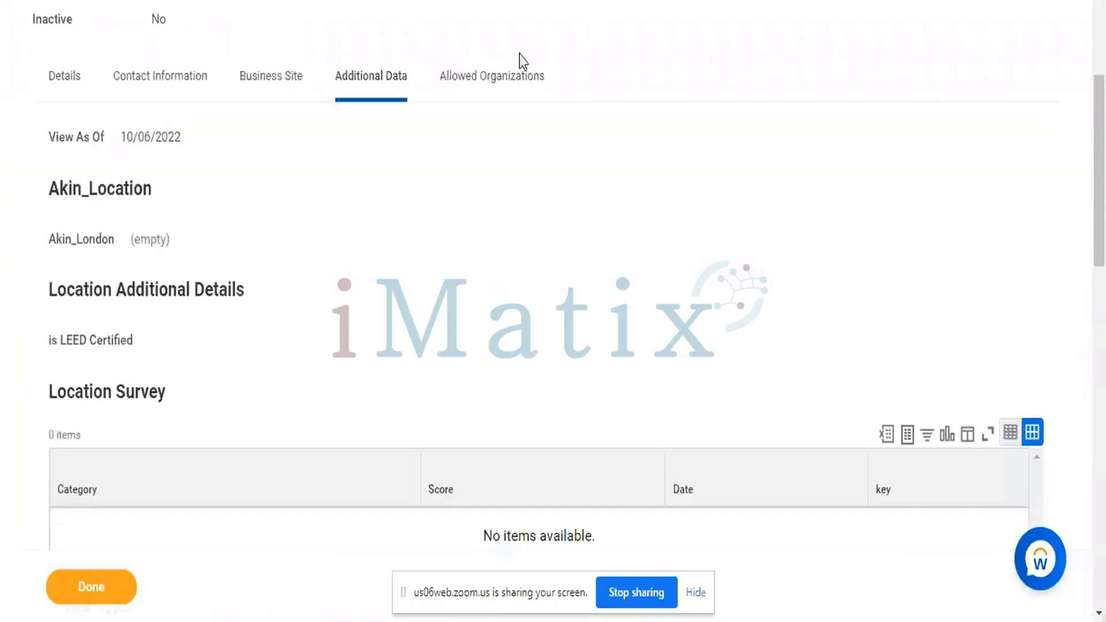
pyautogui.click(497, 83)
pyautogui.scroll(-1, 577, 251)
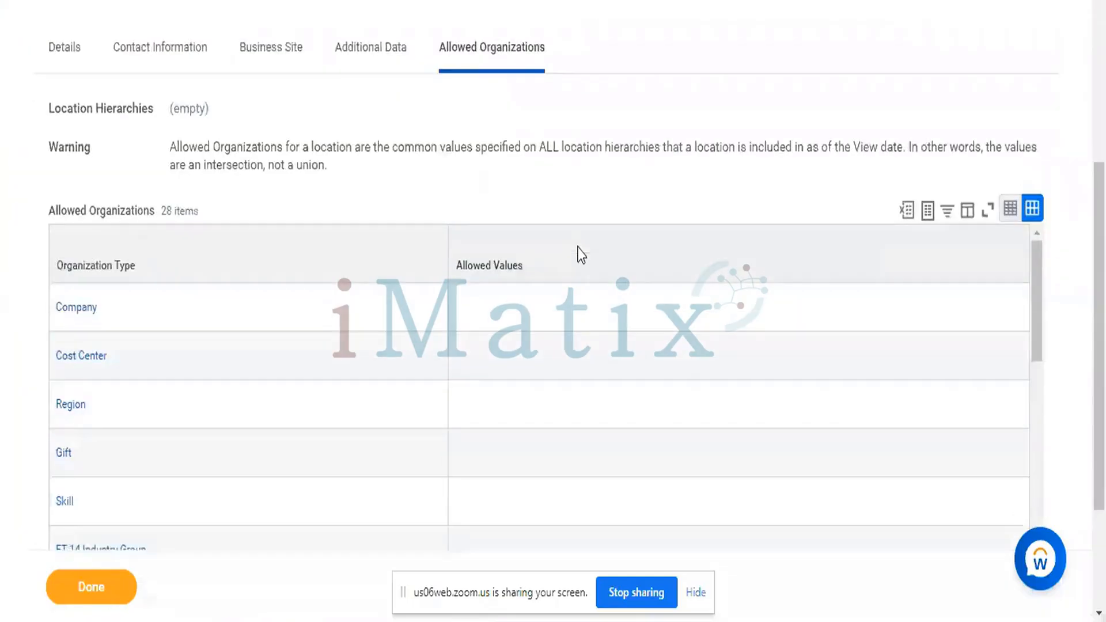